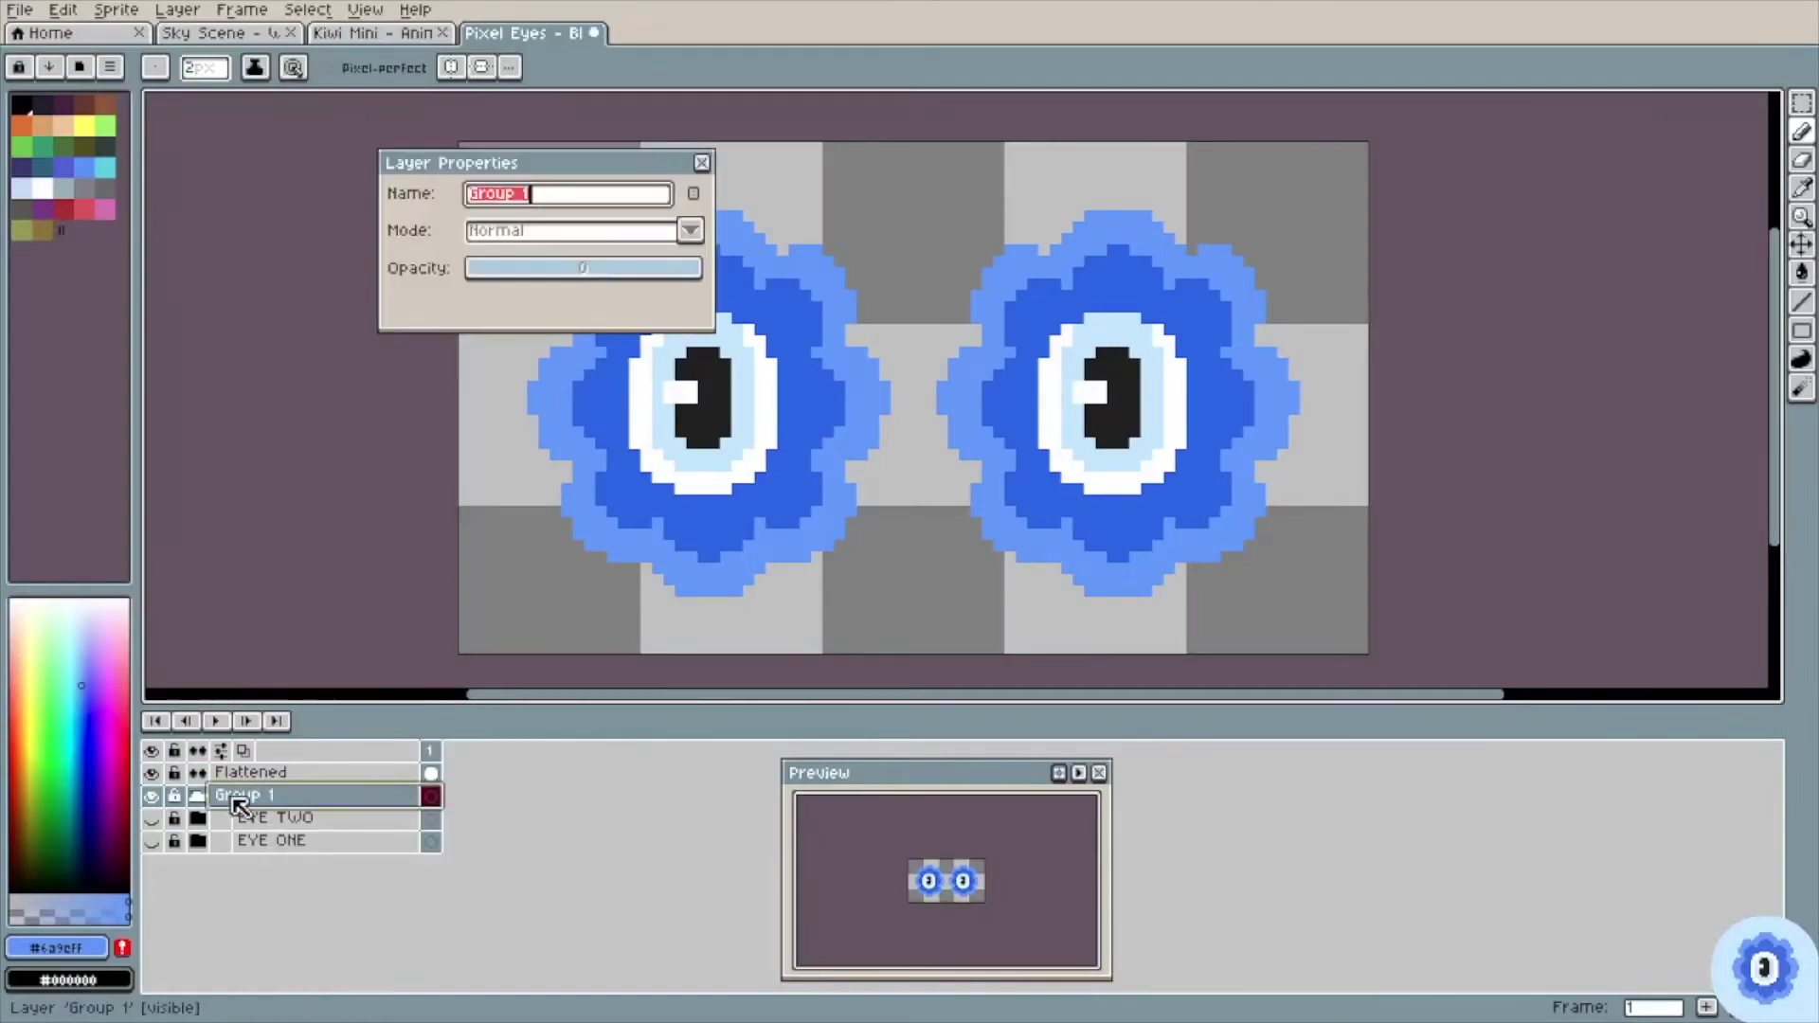
Step: Rename the Group 1 layer group as Eyes Sep and collapse it
{"action": "type", "text": "Eyes Sep"}
{"action": "key", "text": "Return"}
{"action": "left_click", "coordinate": [197, 796]}
Step: Duplicate the Flattened layer, name the copy Blink, and hide the original Flattened layer
{"action": "left_click", "coordinate": [235, 773]}
{"action": "right_click", "coordinate": [235, 773]}
{"action": "left_click", "coordinate": [286, 918]}
{"action": "double_click", "coordinate": [269, 773]}
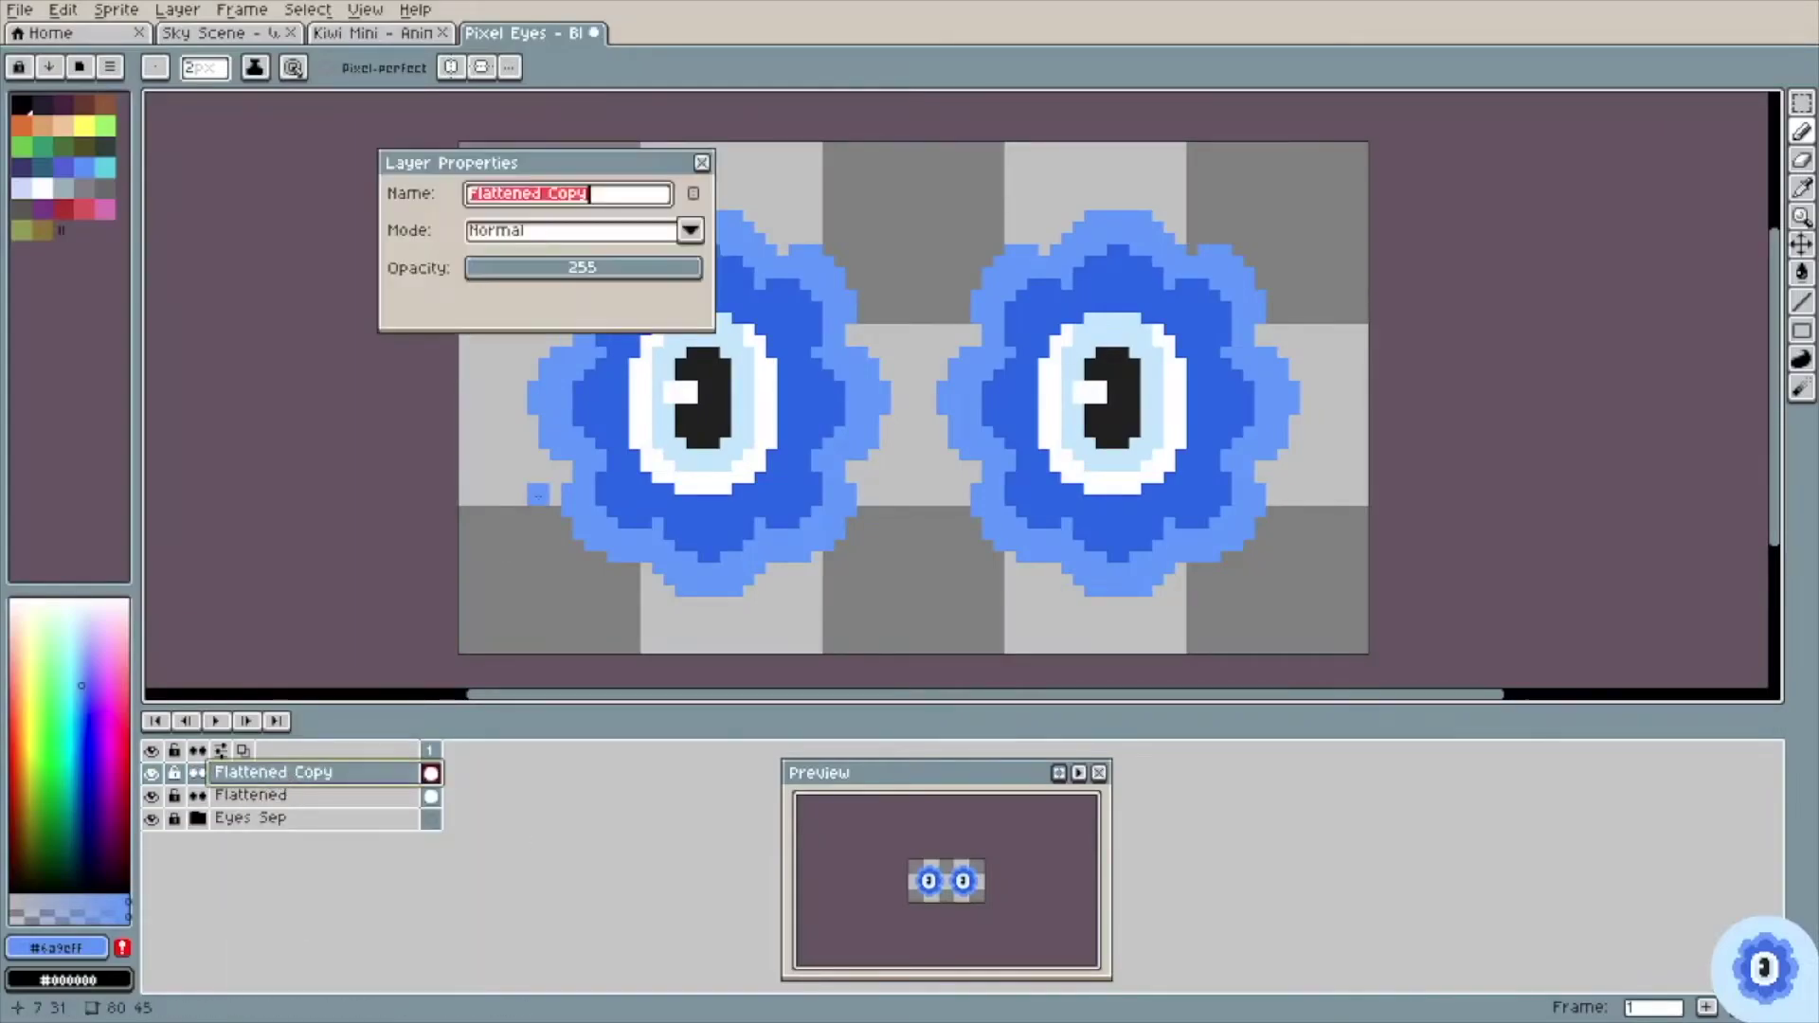
{"action": "key", "text": "Return"}
{"action": "left_click", "coordinate": [153, 797]}
{"action": "key", "text": "e"}
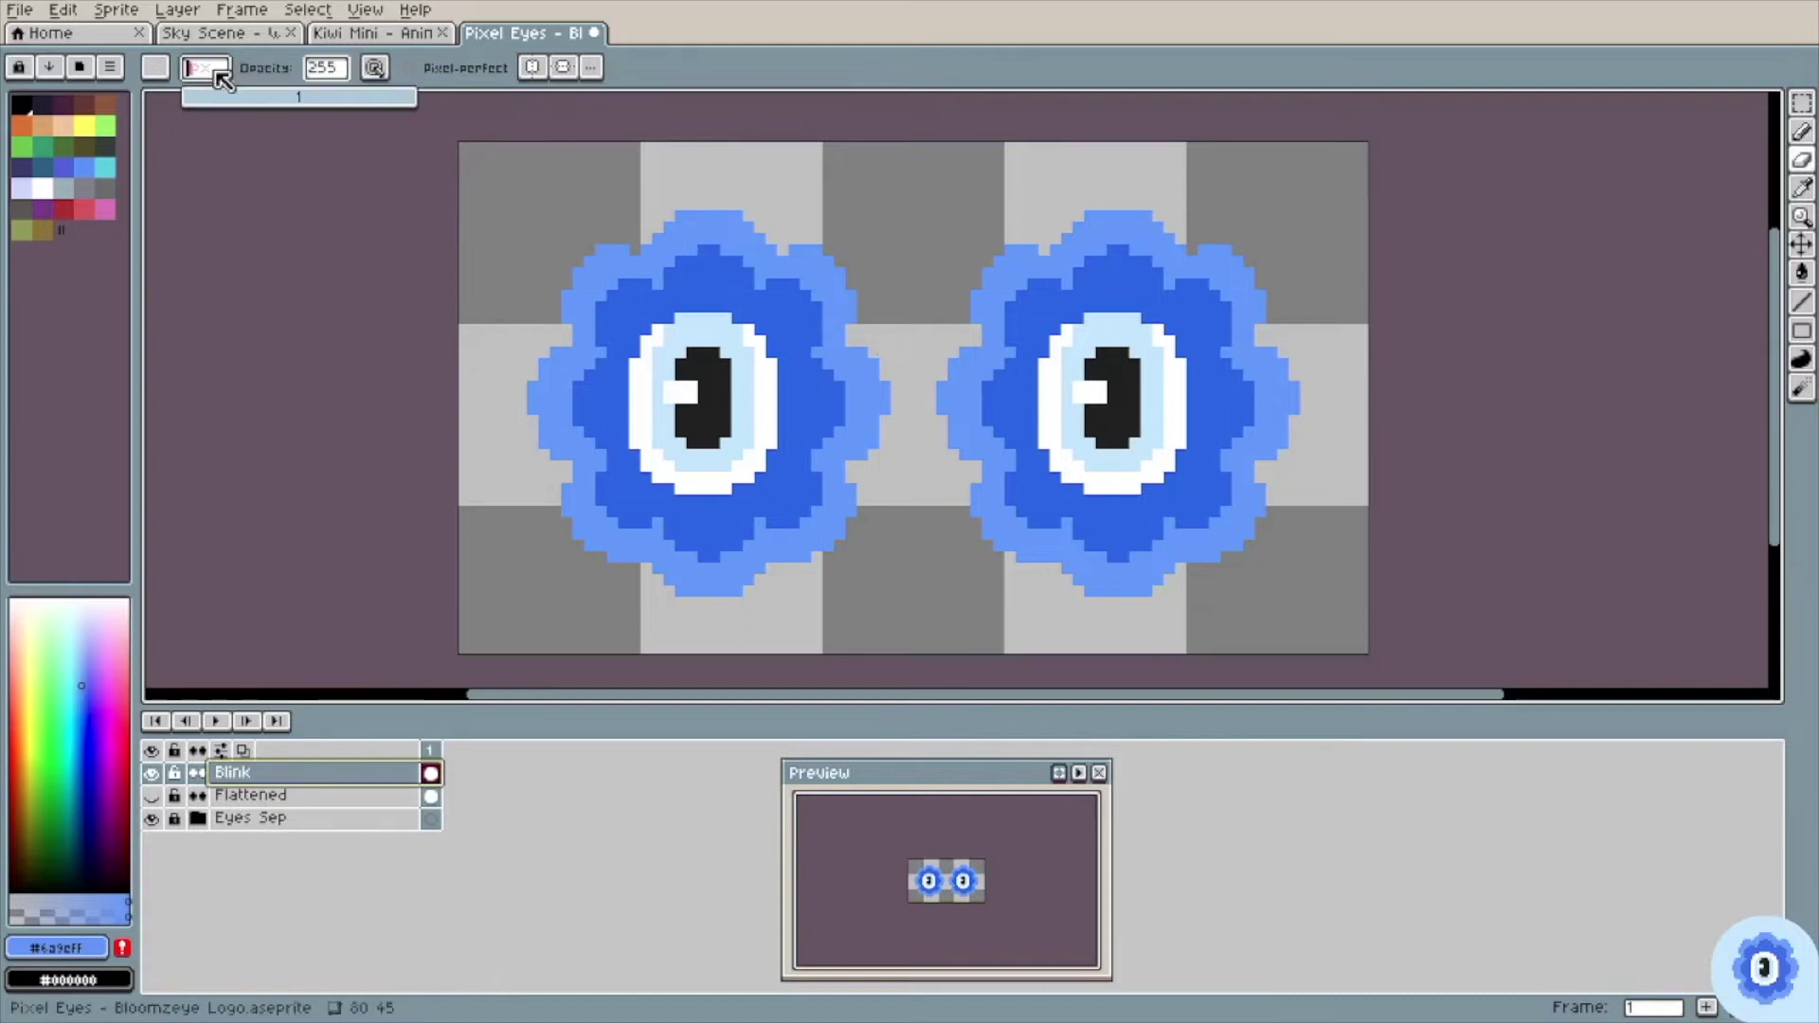
{"action": "left_click", "coordinate": [1802, 102]}
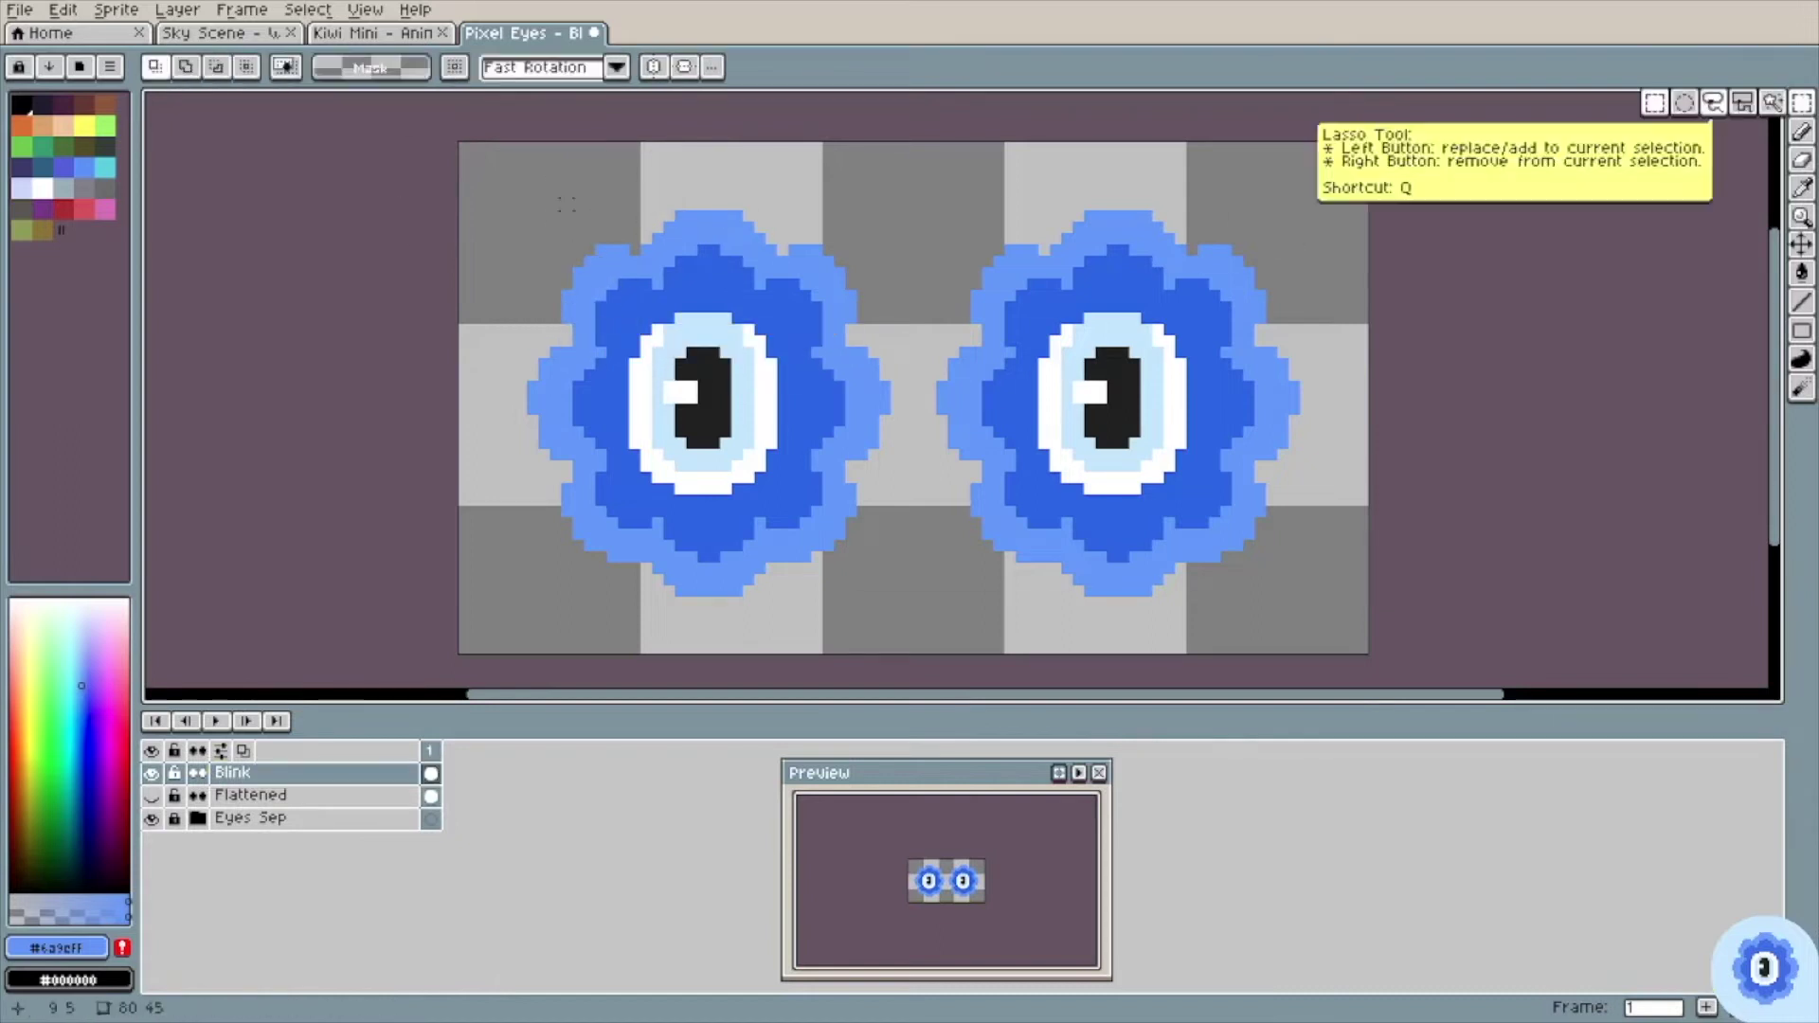
{"action": "left_click_drag", "start_coordinate": [499, 171], "coordinate": [919, 580]}
{"action": "key", "text": "ctrl+z"}
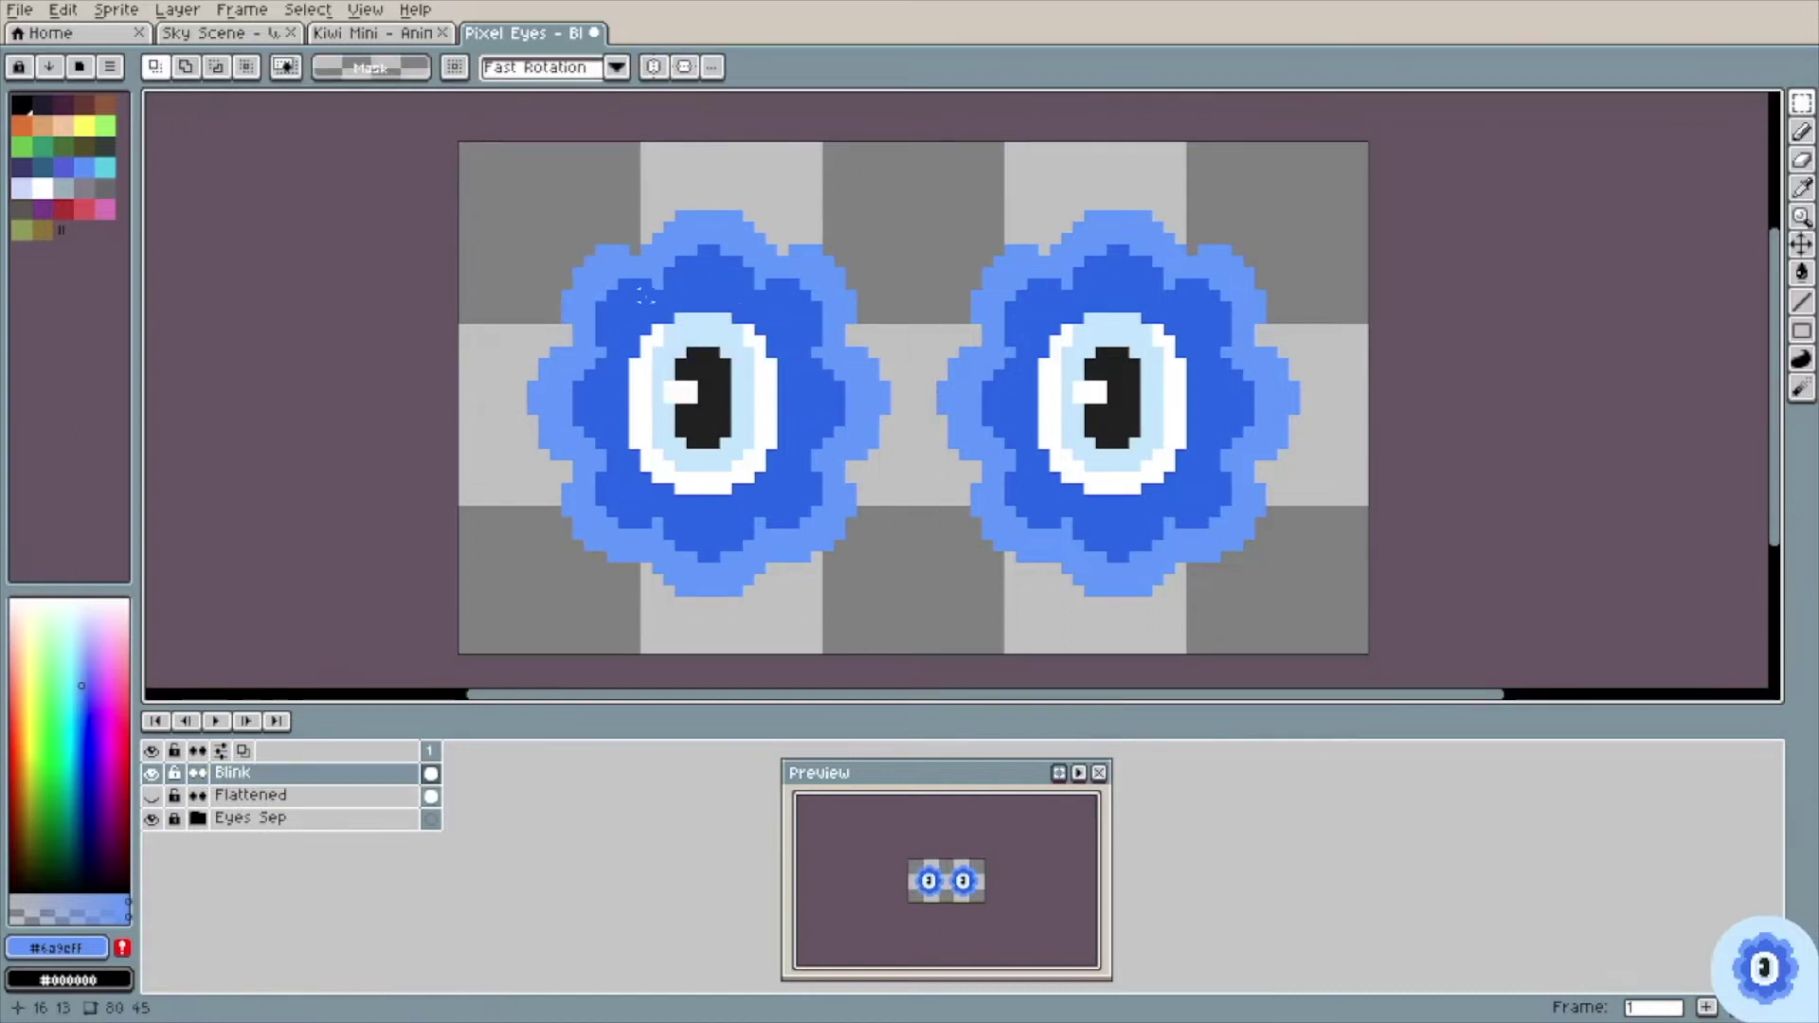
Step: Sample the iris's light blue as the Pencil colour and select frame 1
{"action": "key", "text": "e"}
{"action": "key", "text": "b"}
{"action": "left_click", "coordinate": [683, 337], "text": "alt"}
{"action": "left_click", "coordinate": [691, 352]}
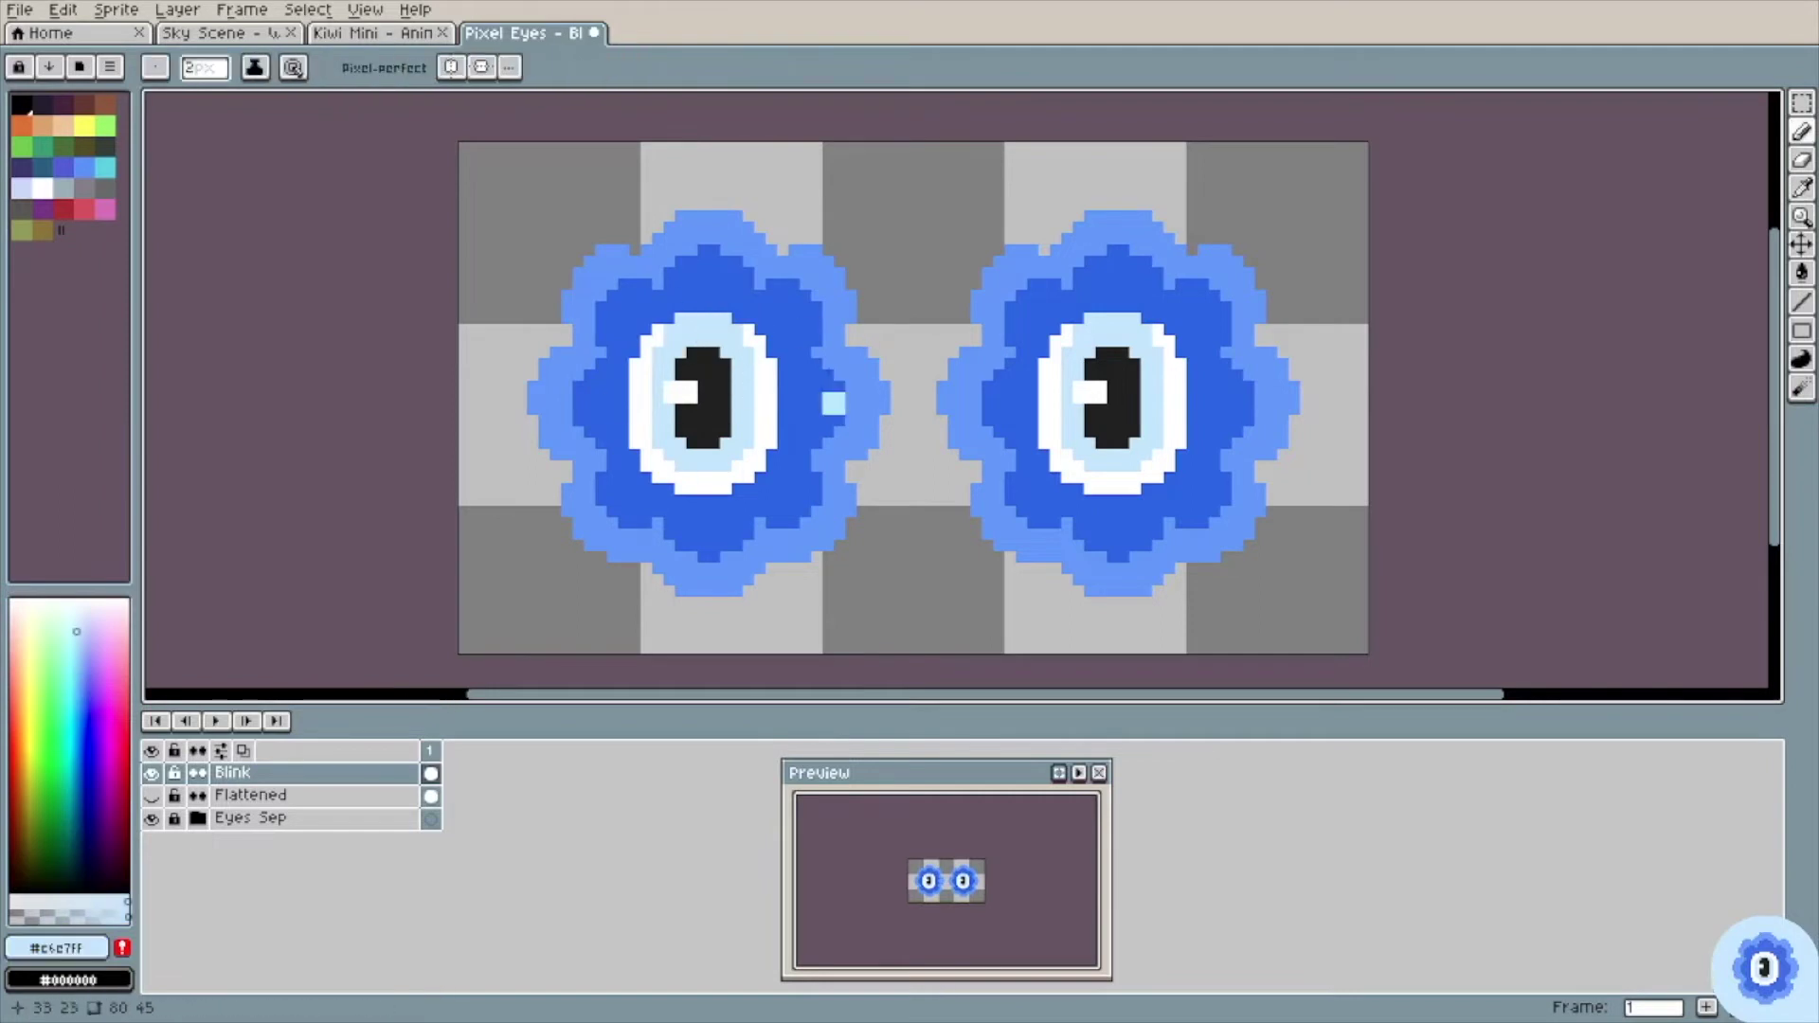
{"action": "key", "text": "v"}
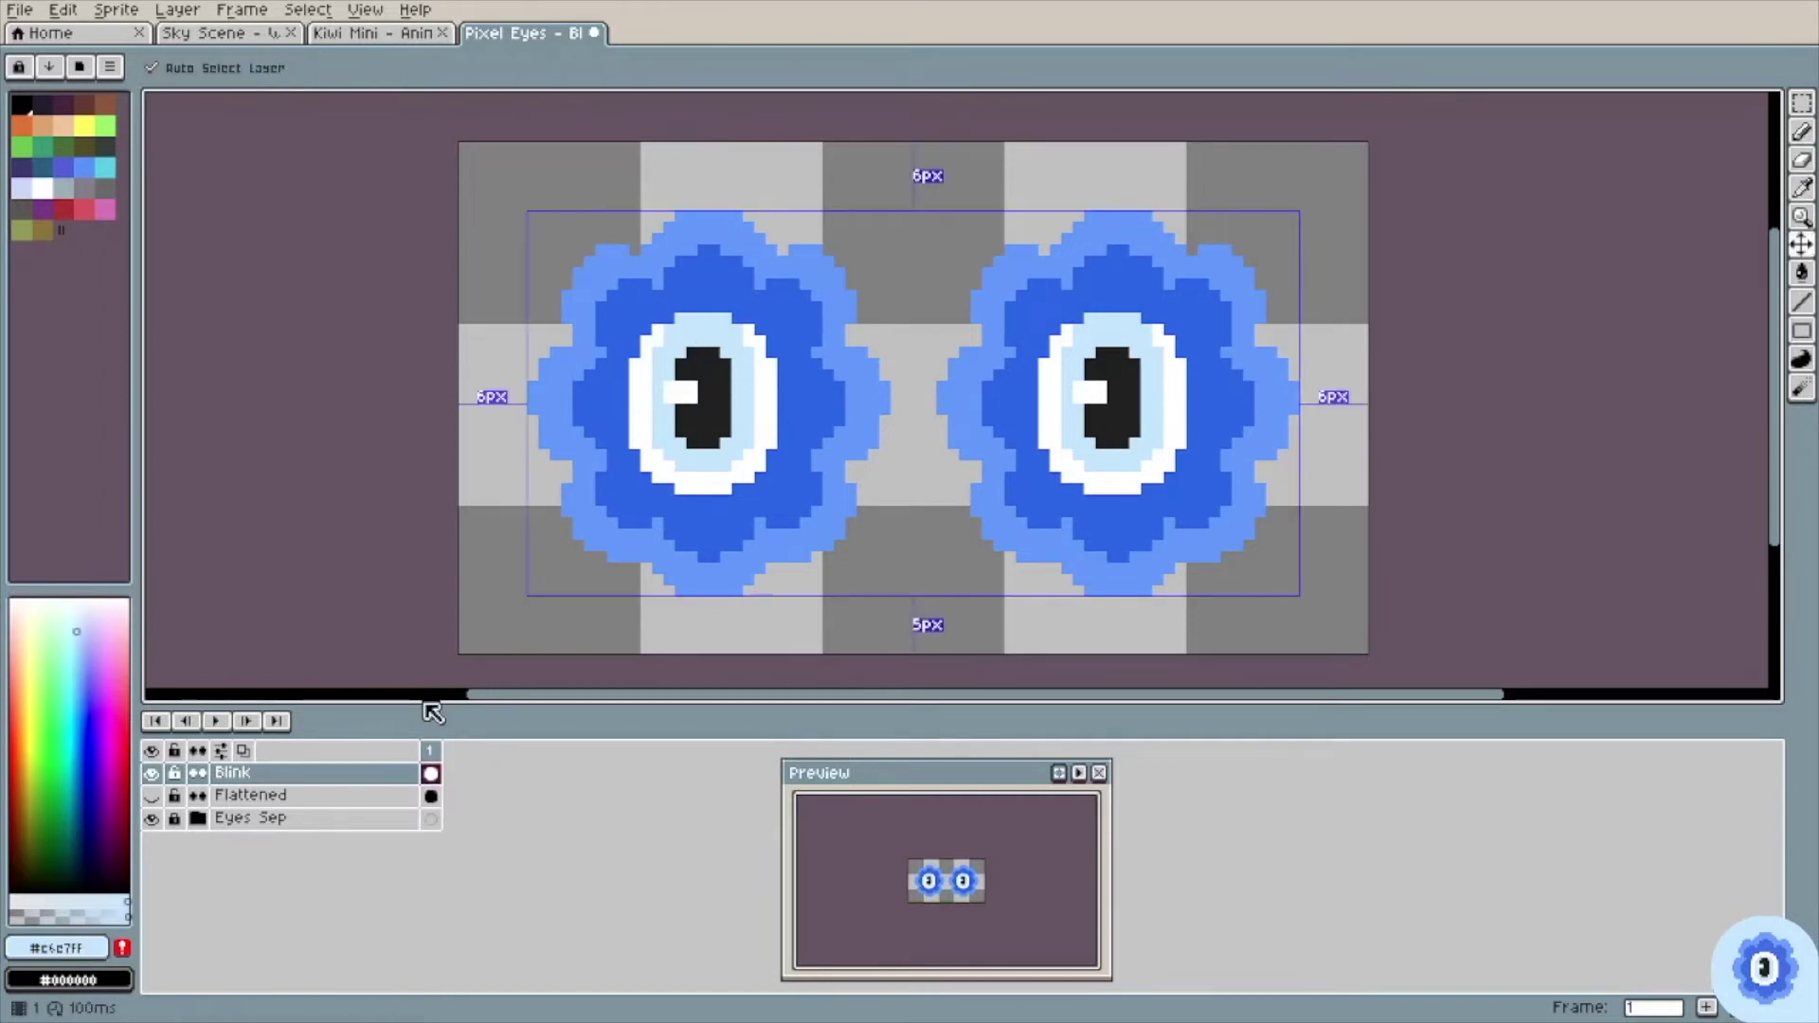
{"action": "left_click", "coordinate": [431, 751]}
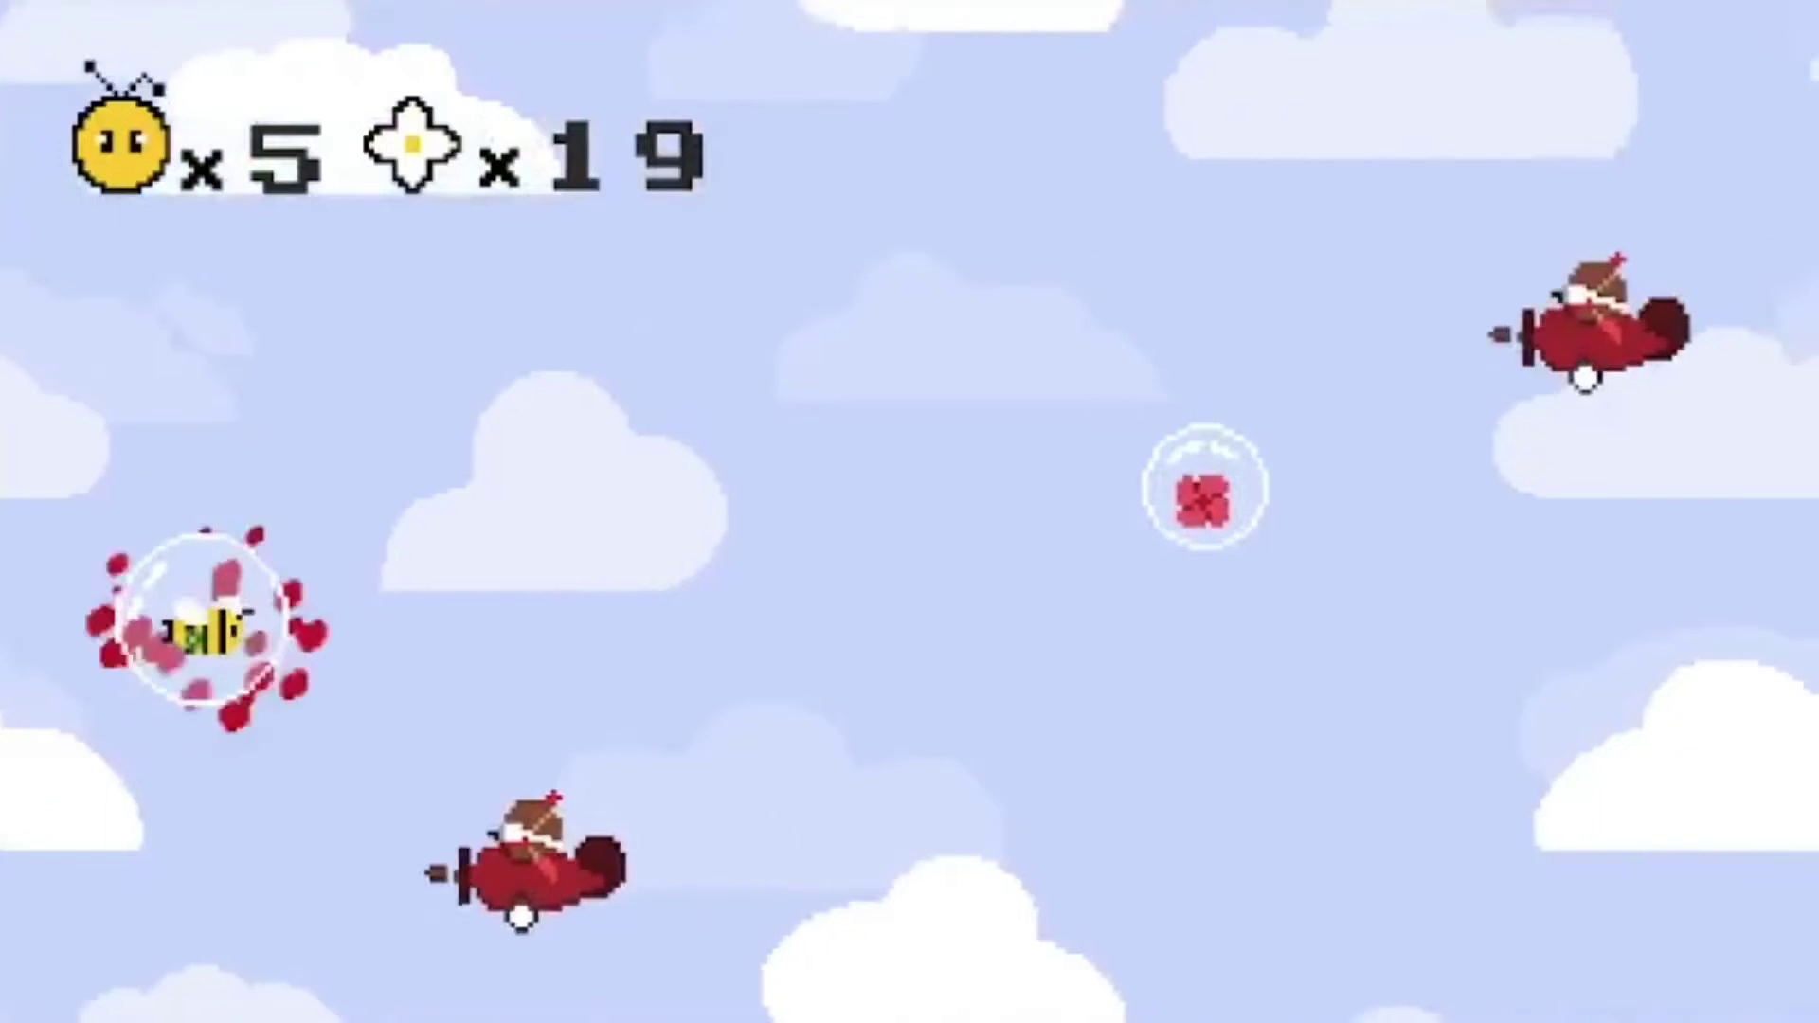
{"action": "key", "text": "Up"}
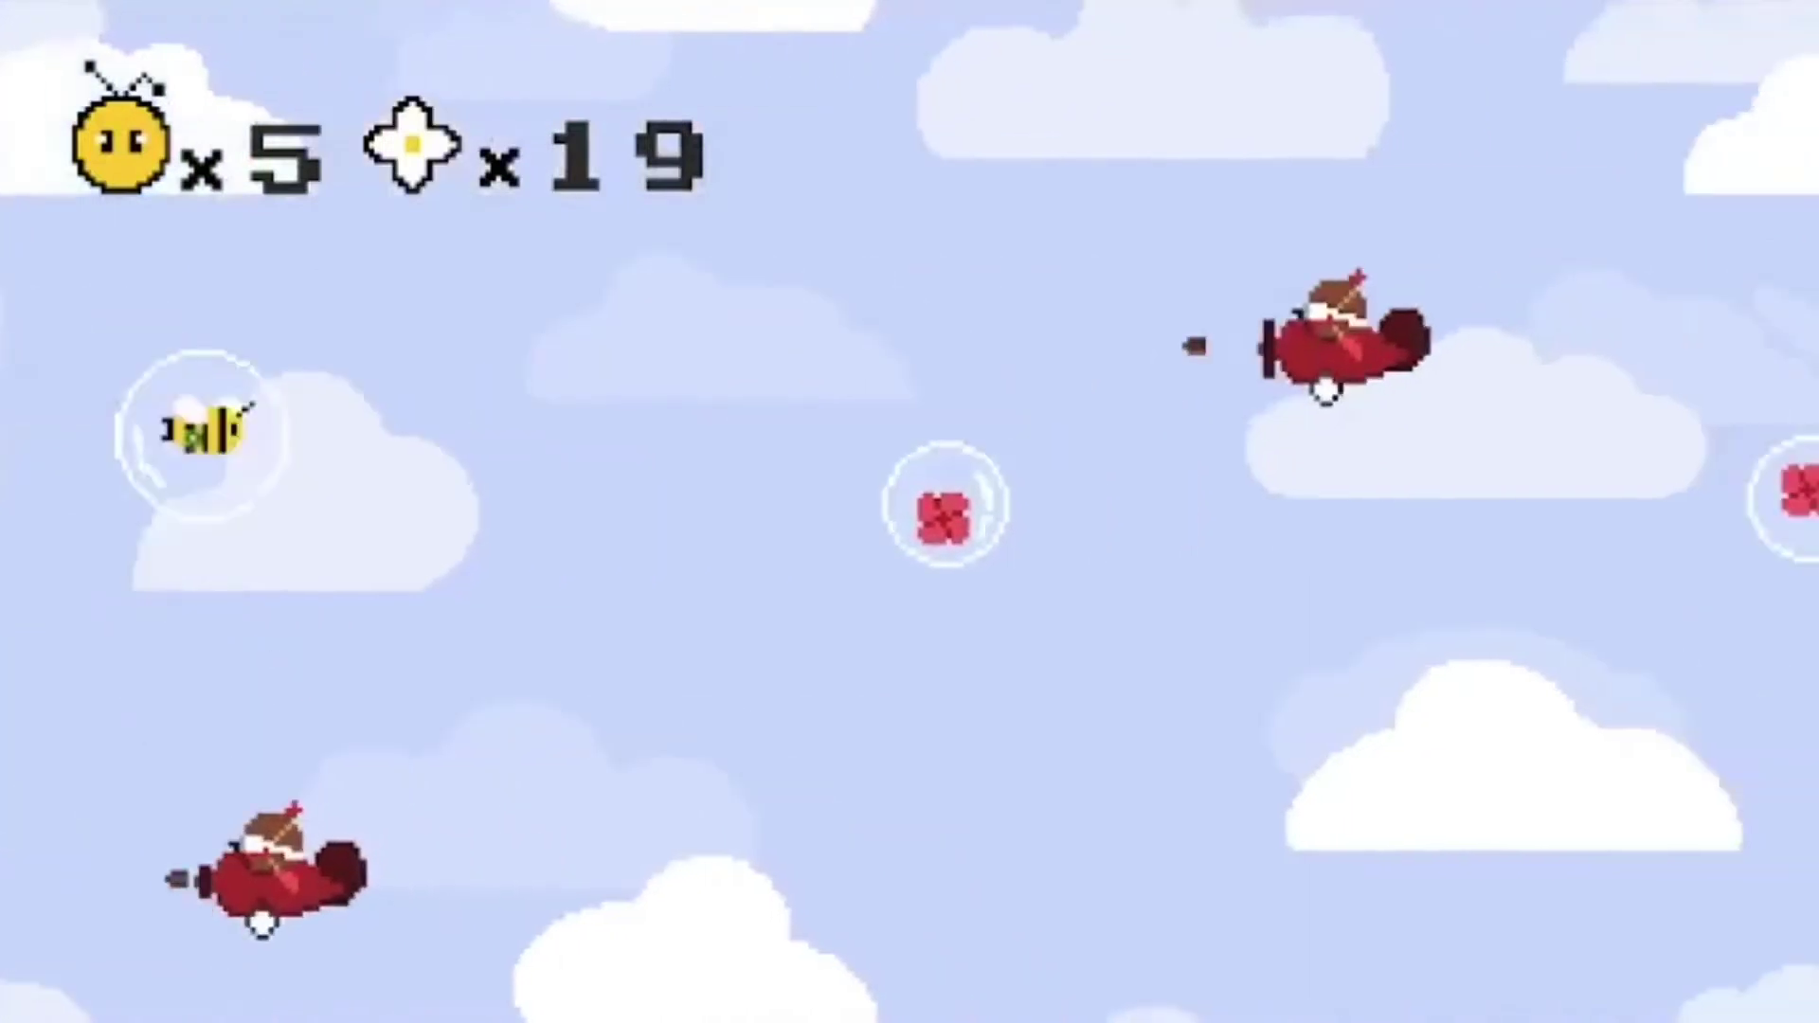
{"action": "key", "text": "Down"}
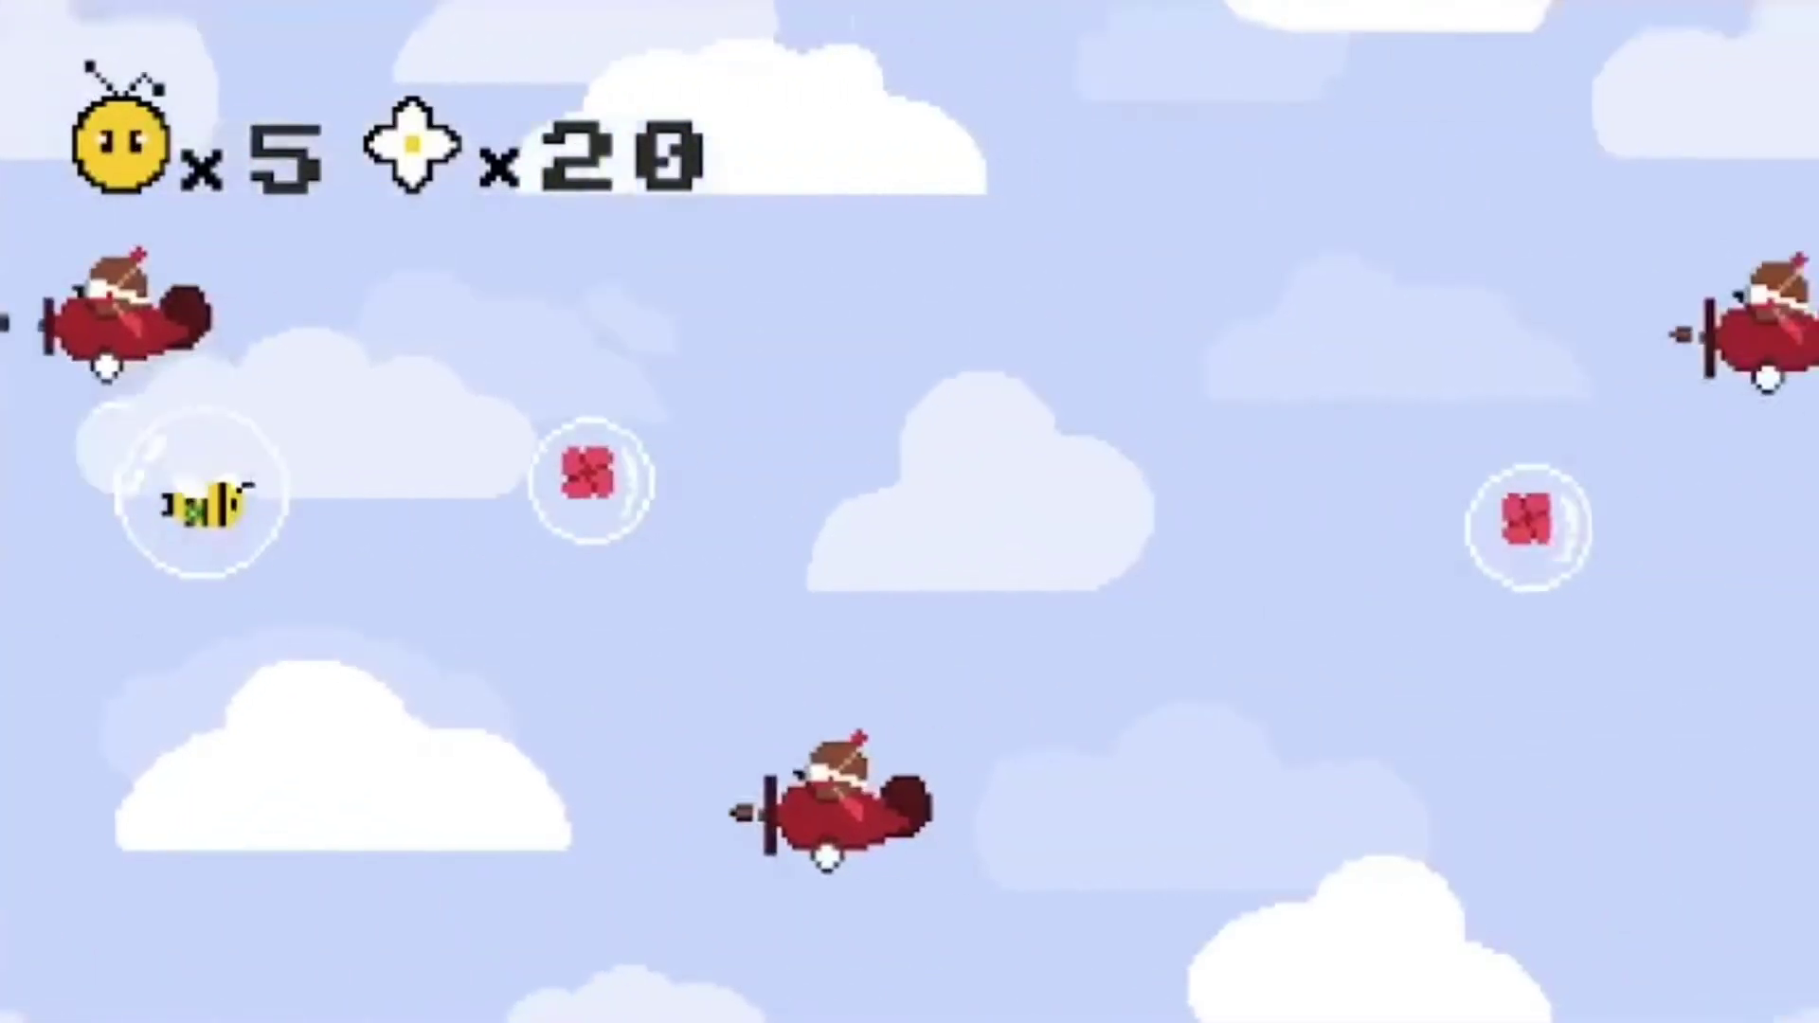
{"action": "key", "text": "space"}
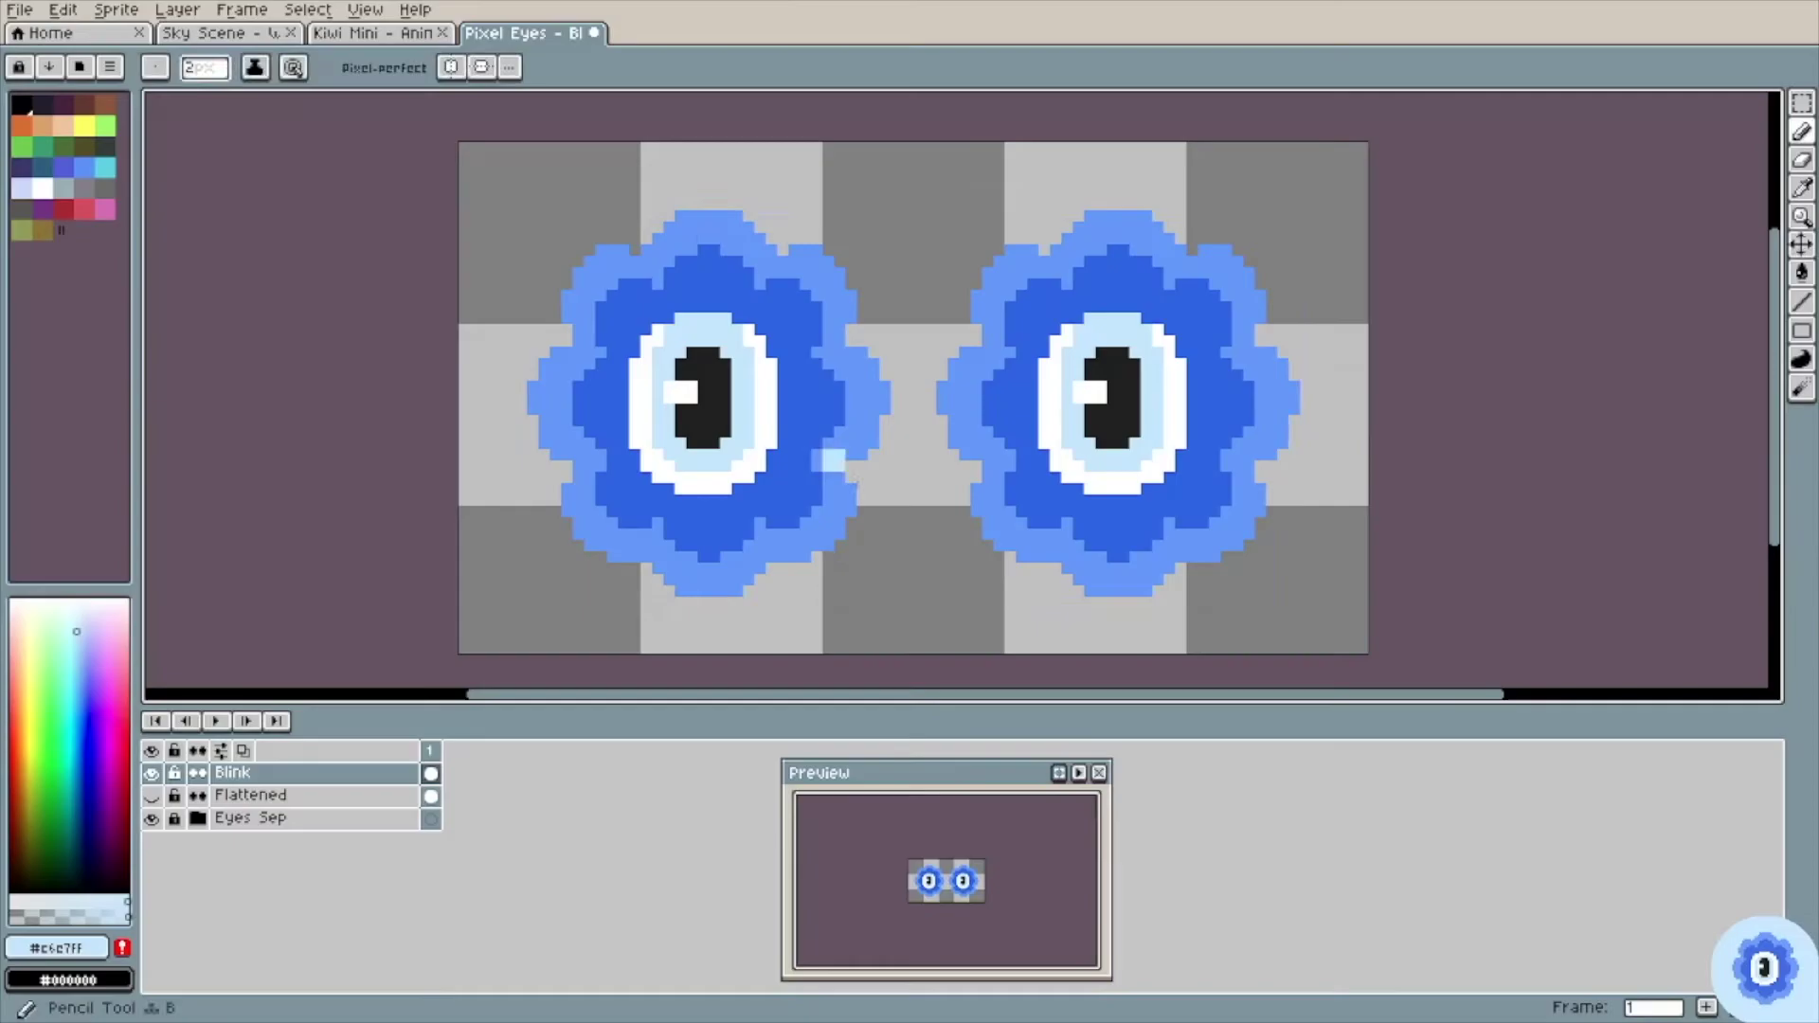
Step: Add a second frame and try shifting the Blink layer's artwork up and to the left
{"action": "right_click", "coordinate": [433, 747]}
{"action": "left_click", "coordinate": [474, 786]}
{"action": "left_click_drag", "start_coordinate": [753, 504], "coordinate": [696, 470]}
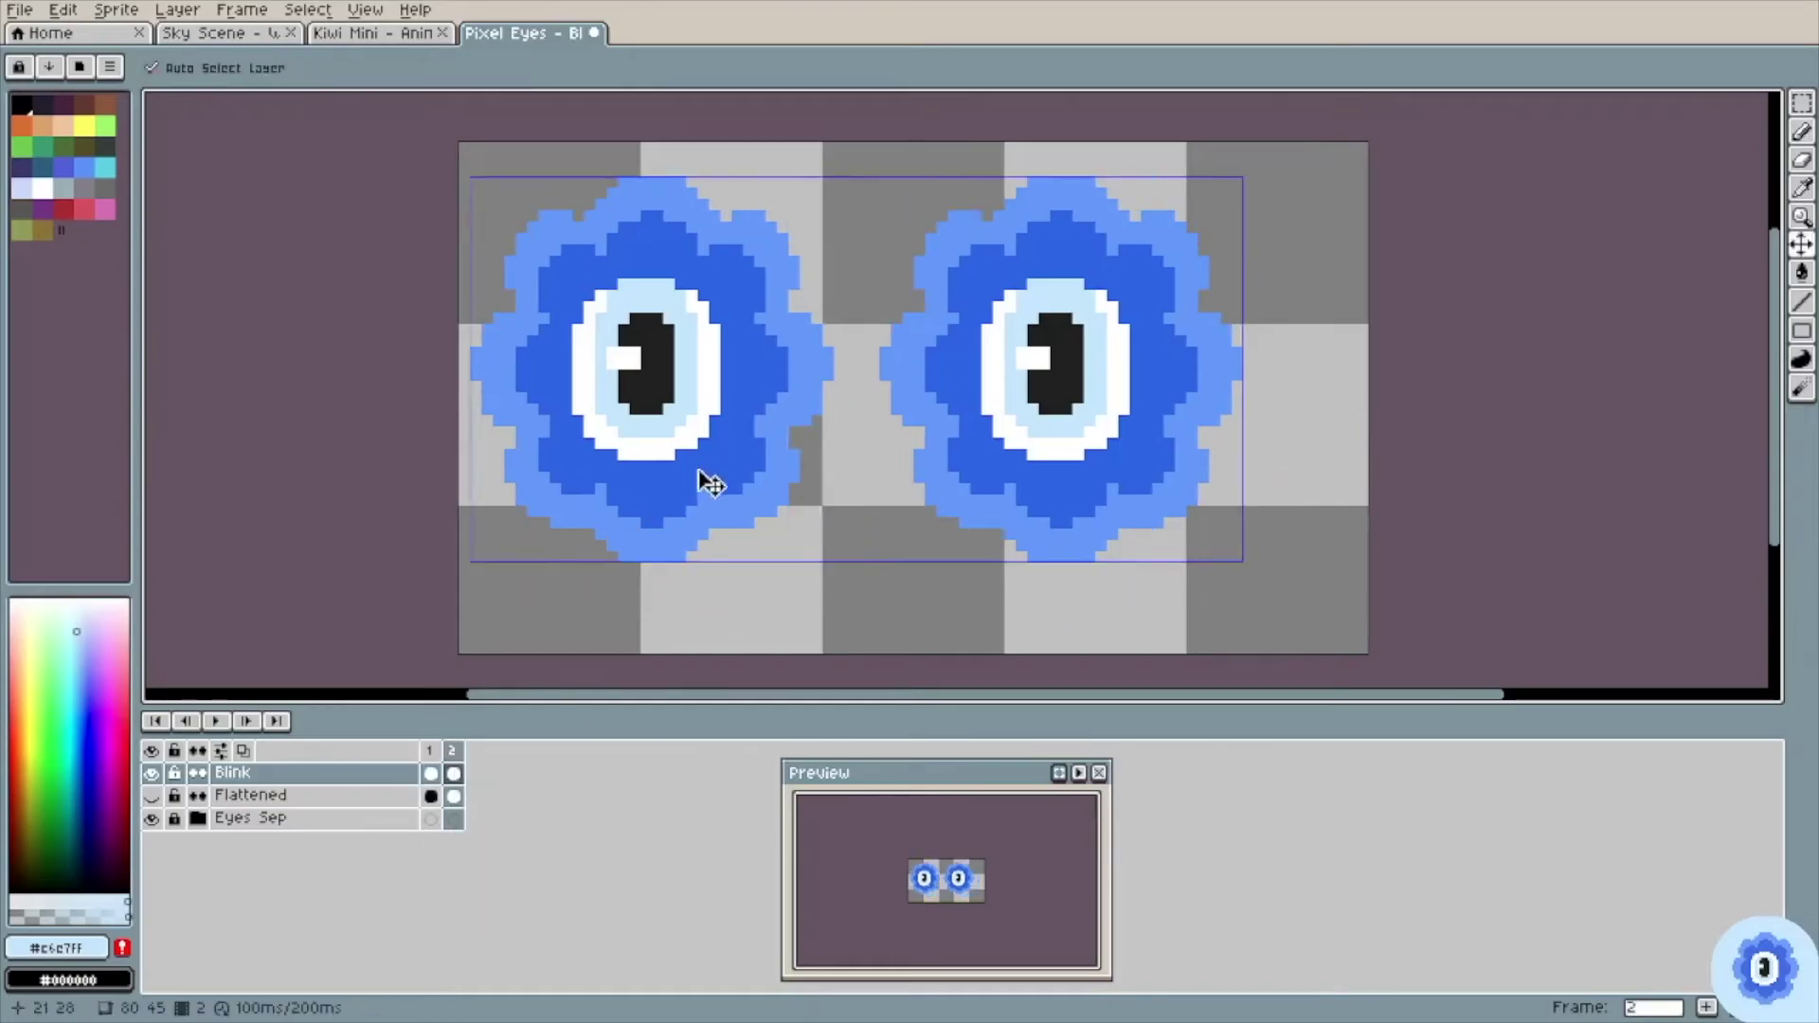
{"action": "key", "text": "ctrl+z"}
{"action": "key", "text": "b"}
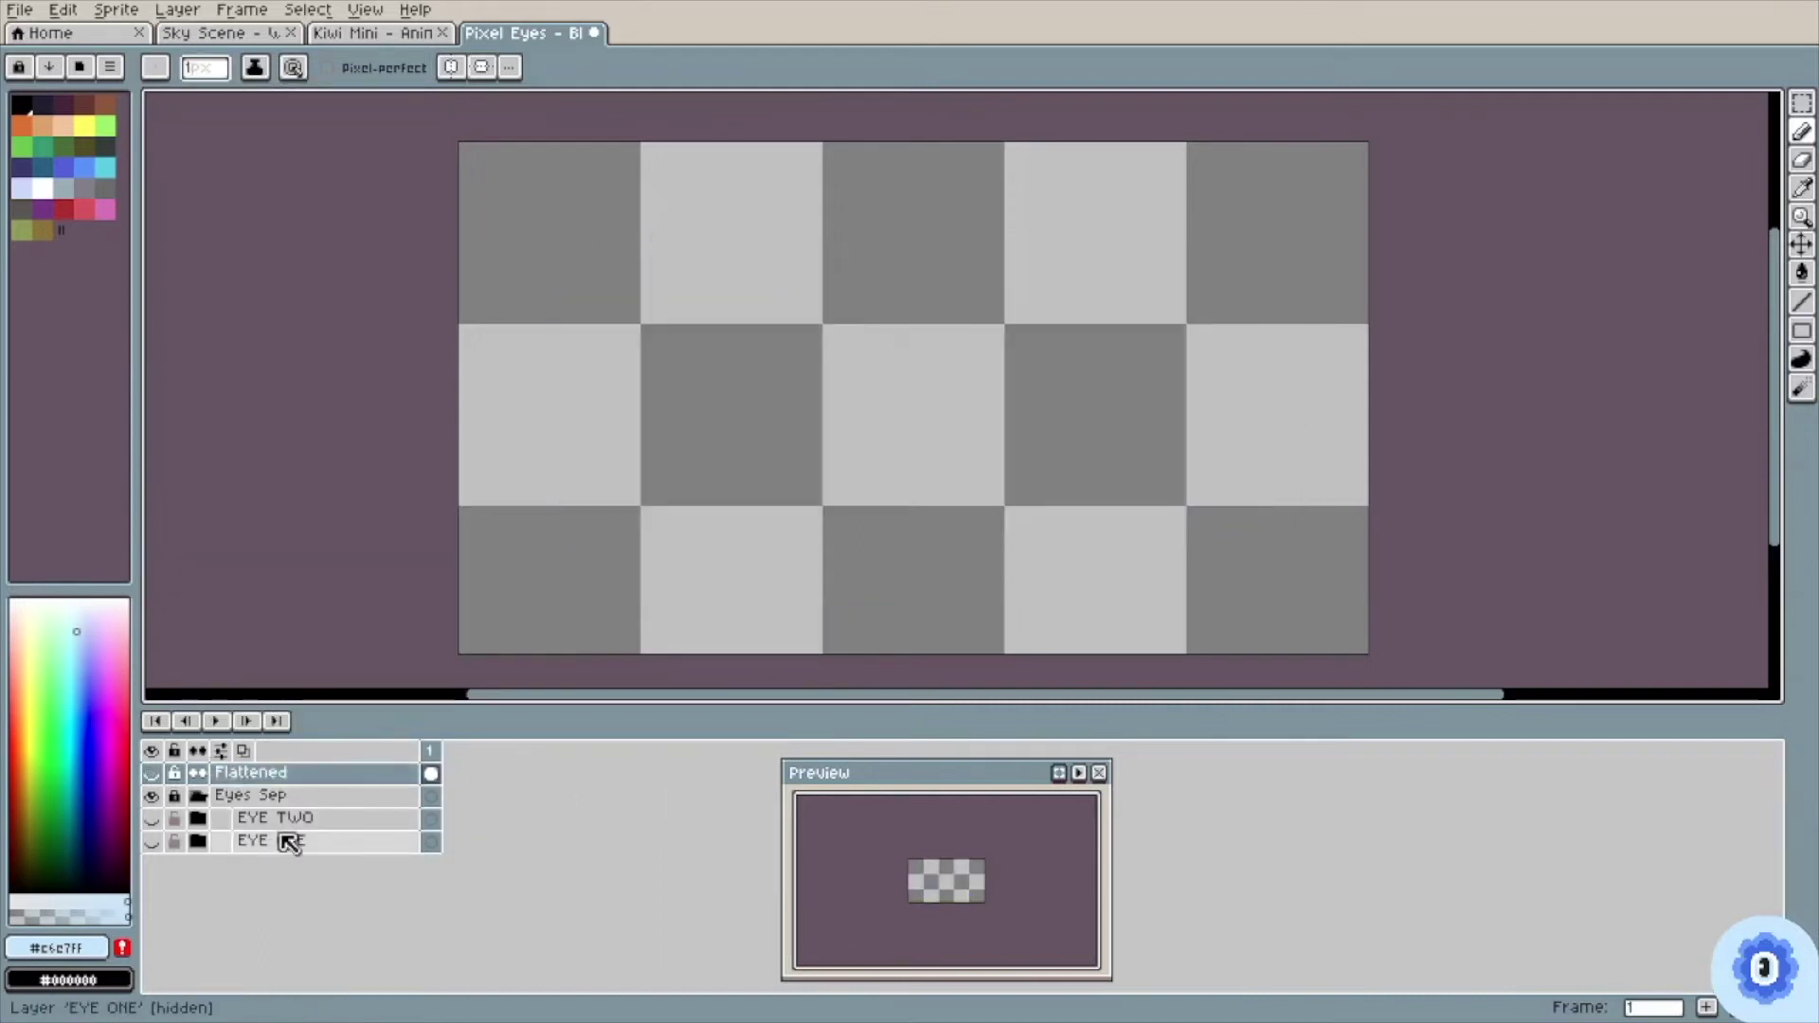
Step: Show and duplicate the EYE ONE group, move the copy above all other layers, and hide the original eyes
{"action": "left_click", "coordinate": [203, 840]}
{"action": "left_click", "coordinate": [152, 841]}
{"action": "right_click", "coordinate": [254, 841]}
{"action": "left_click", "coordinate": [299, 945]}
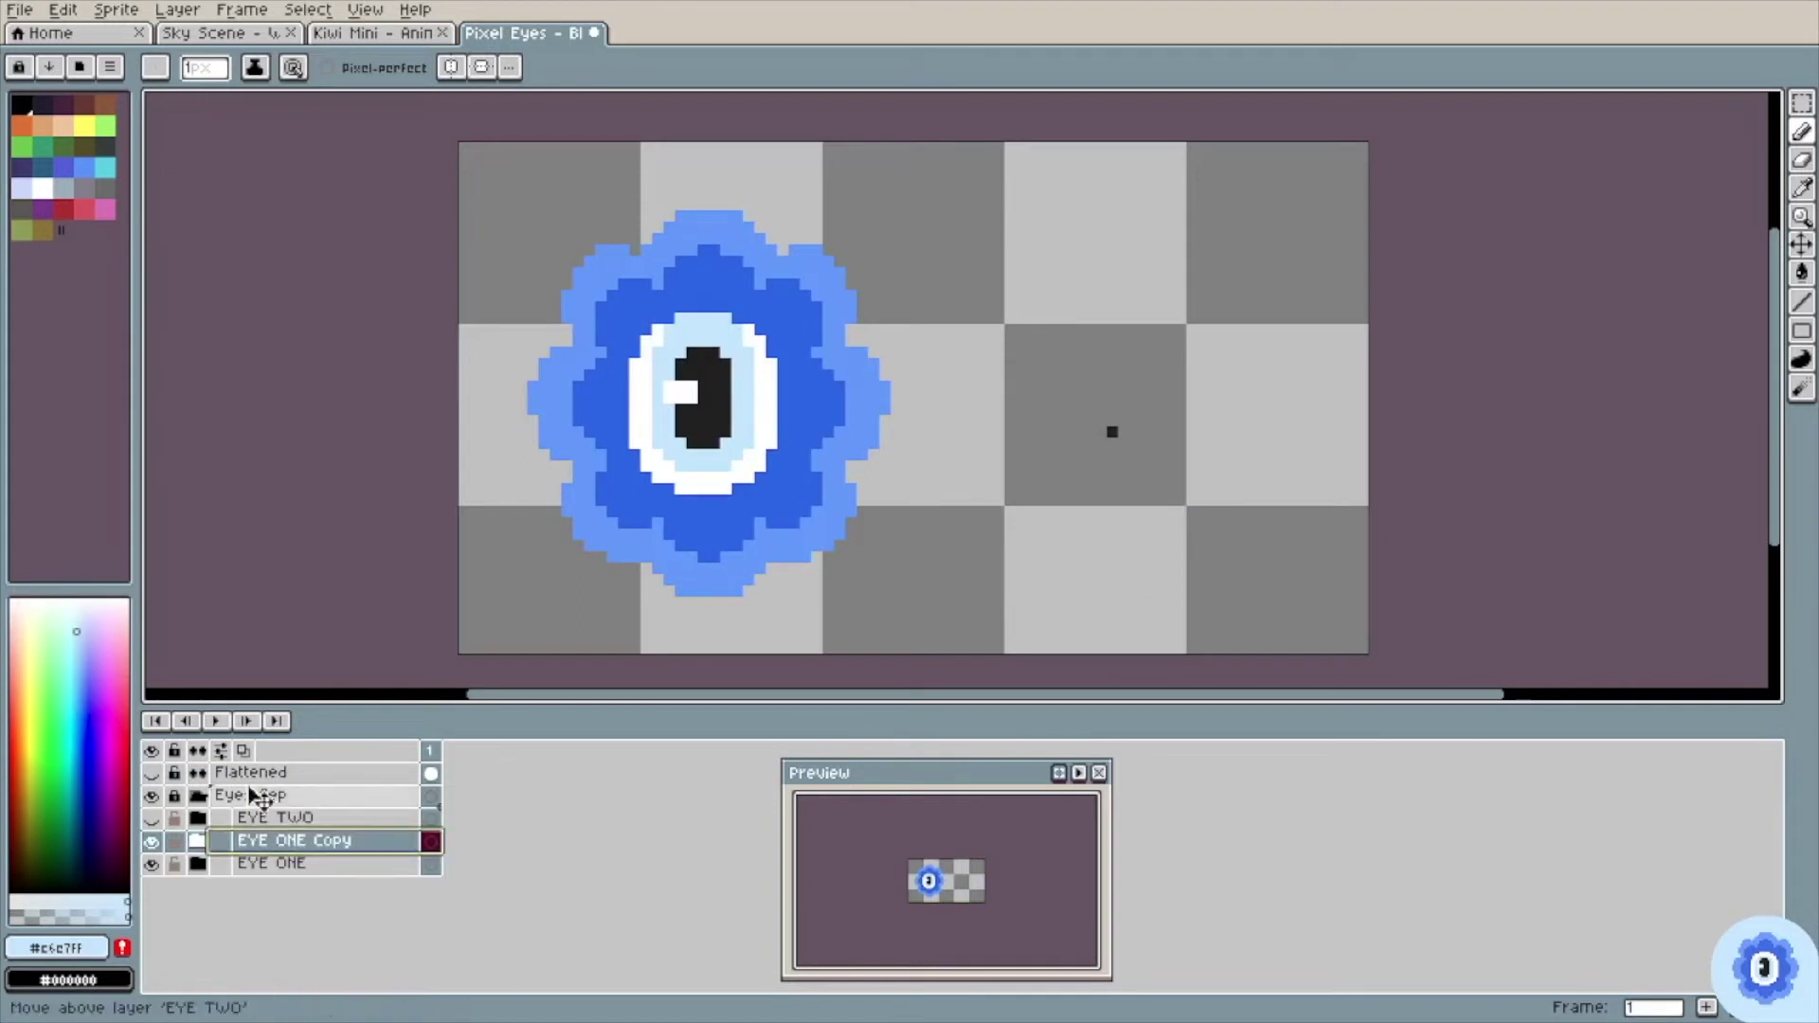
{"action": "left_click_drag", "start_coordinate": [275, 840], "coordinate": [274, 770]}
{"action": "left_click", "coordinate": [152, 863]}
Step: Delete the stray dark pixel to the right of the eye from the PUPIL layer
{"action": "left_click", "coordinate": [1113, 432], "text": "ctrl"}
{"action": "key", "text": "m"}
{"action": "left_click_drag", "start_coordinate": [957, 511], "coordinate": [1151, 398]}
{"action": "key", "text": "Delete"}
{"action": "key", "text": "ctrl+d"}
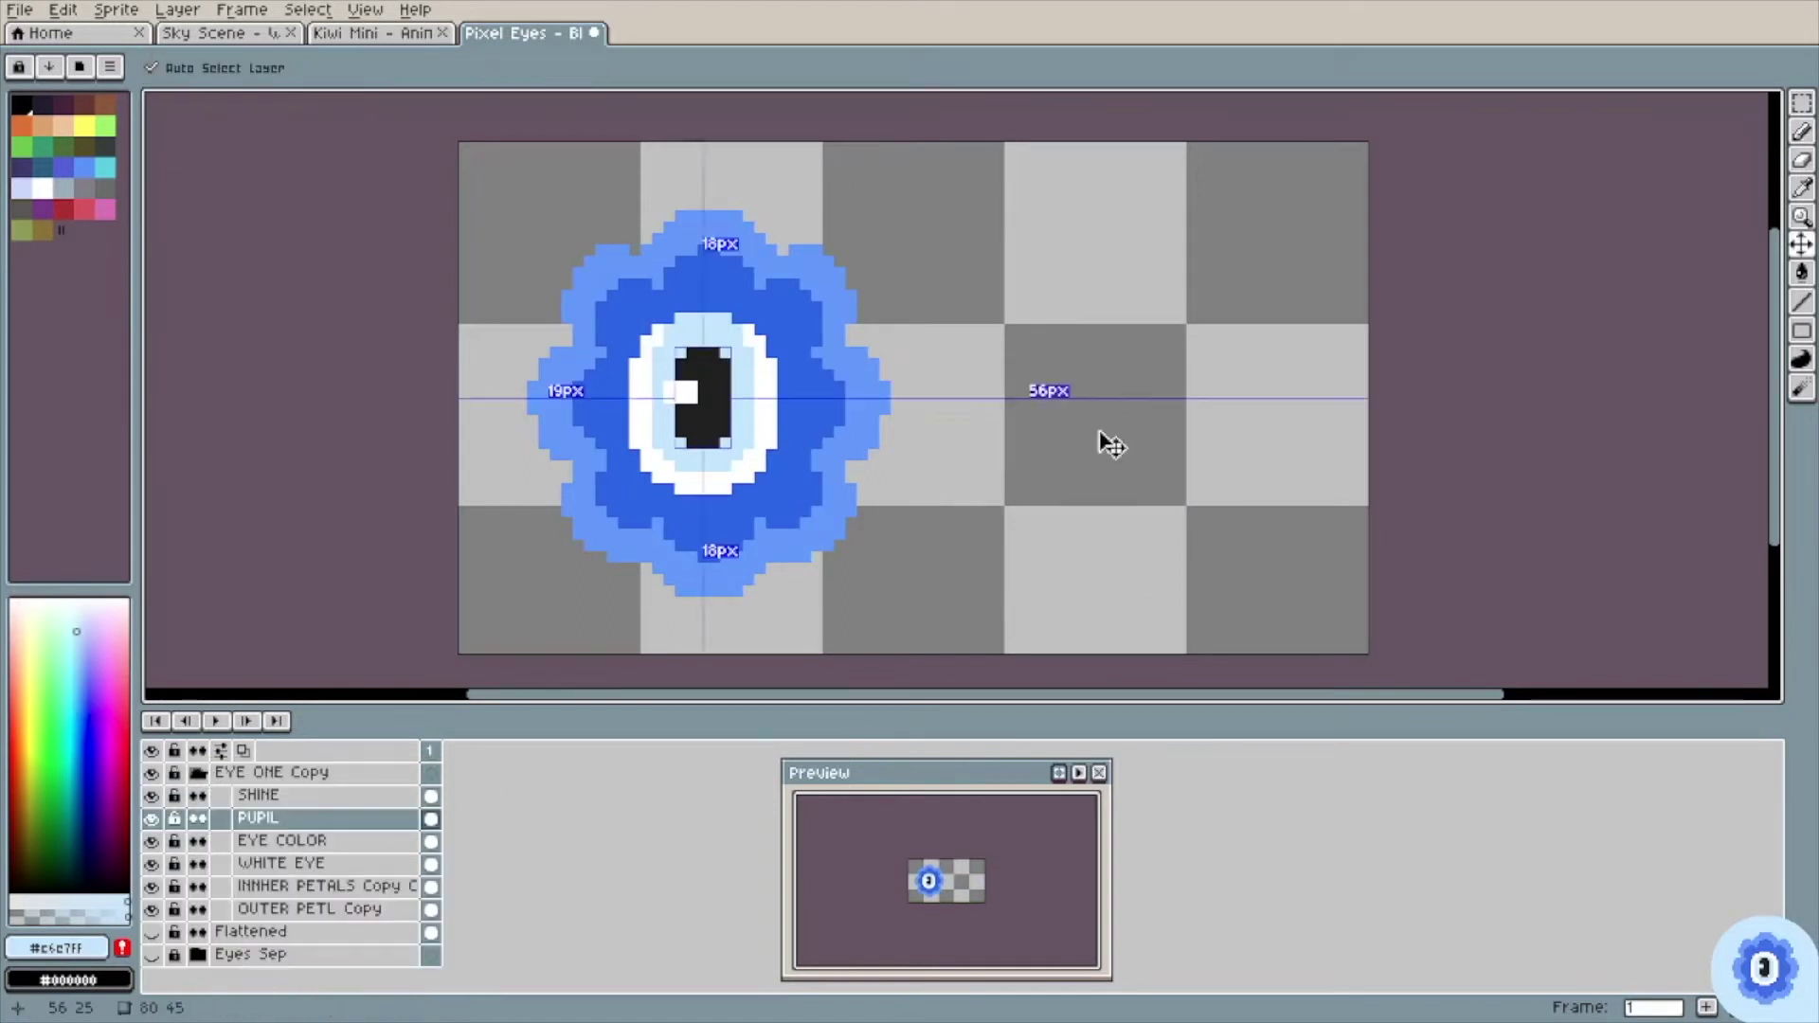
Step: Add a second animation frame and make the EYE COLOR layer active in it
{"action": "key", "text": "d"}
{"action": "key", "text": "alt+n"}
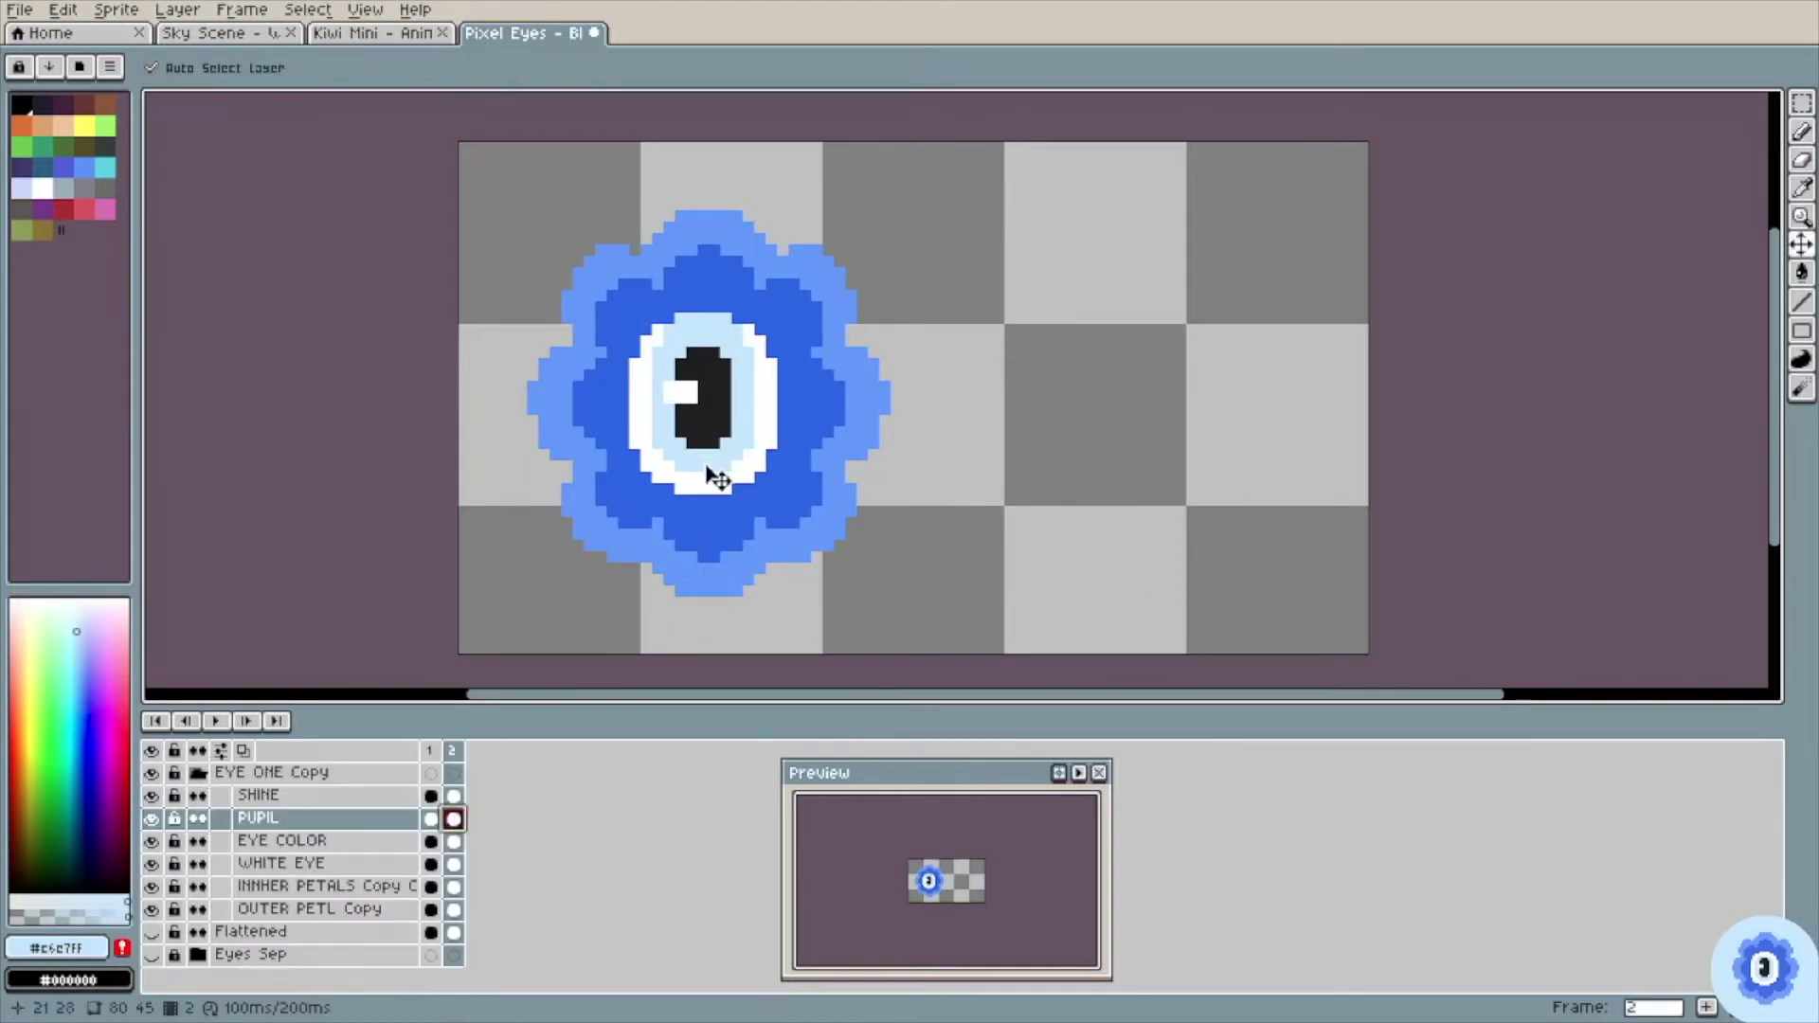
{"action": "left_click", "coordinate": [717, 478]}
{"action": "key", "text": "b"}
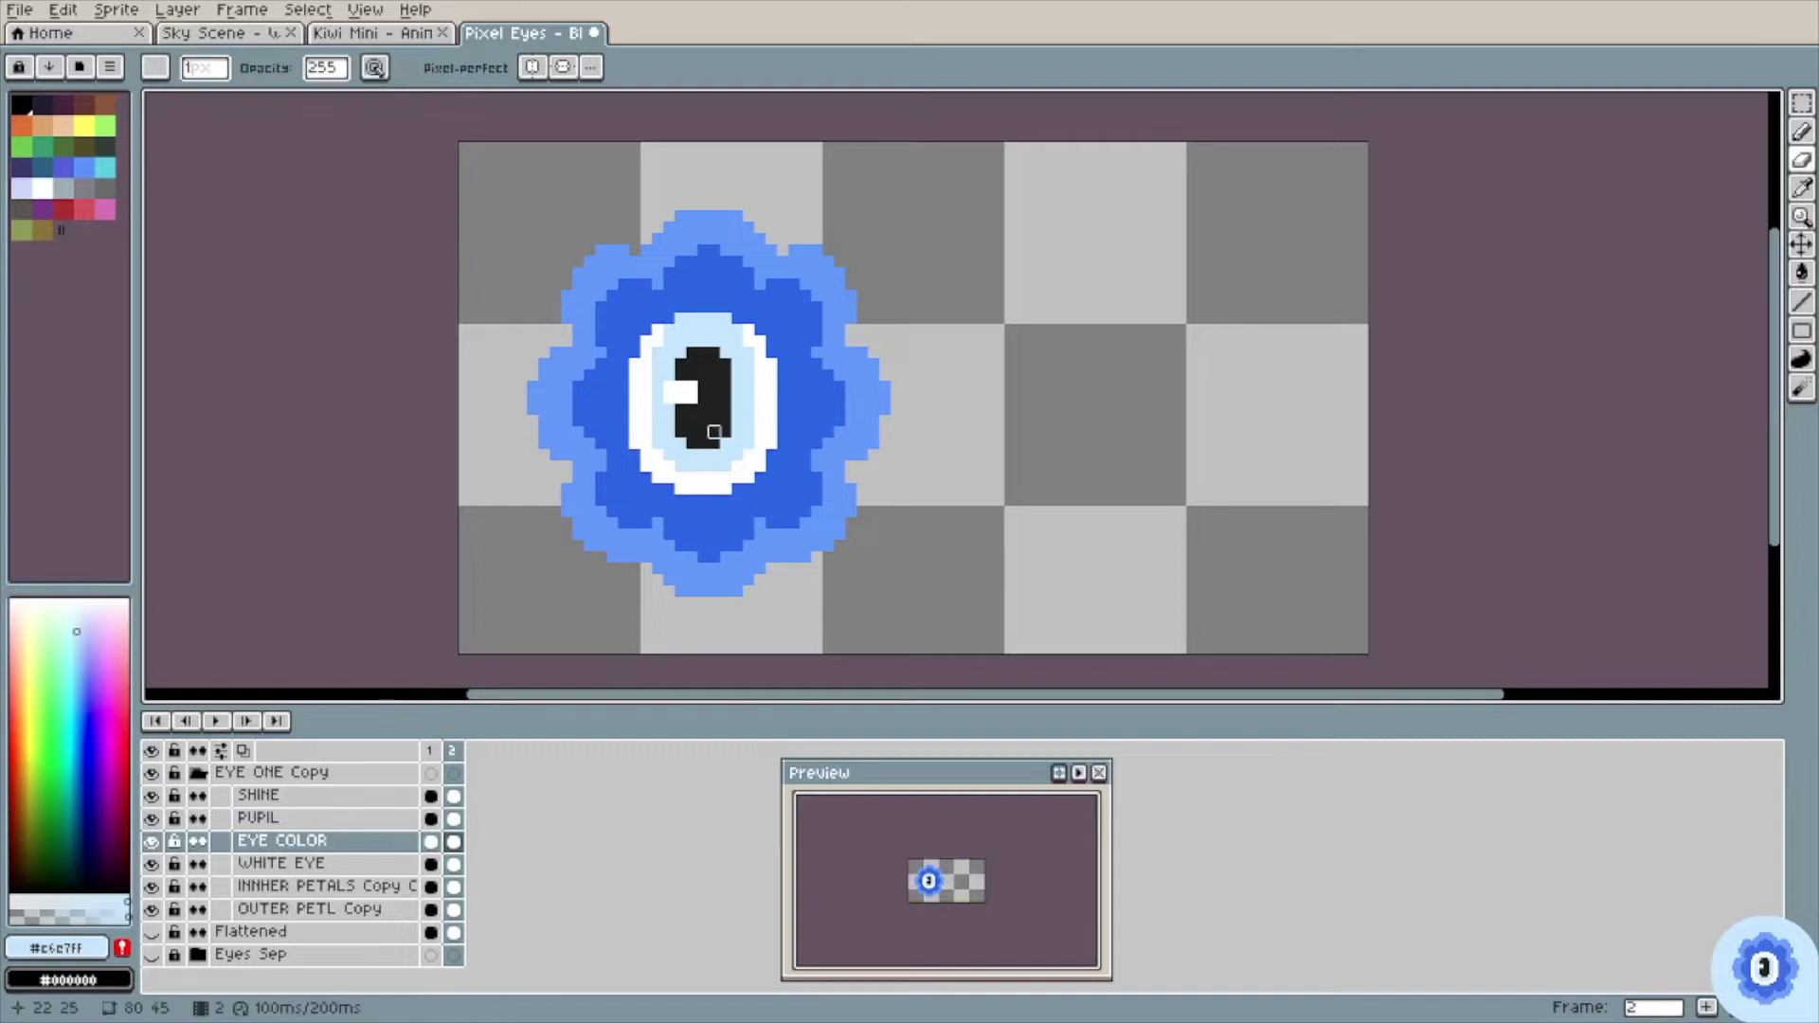
Step: Try squashing the eye in frame 2 by erasing the outer rows of its pupil, iris and white
{"action": "left_click", "coordinate": [715, 432], "text": "ctrl"}
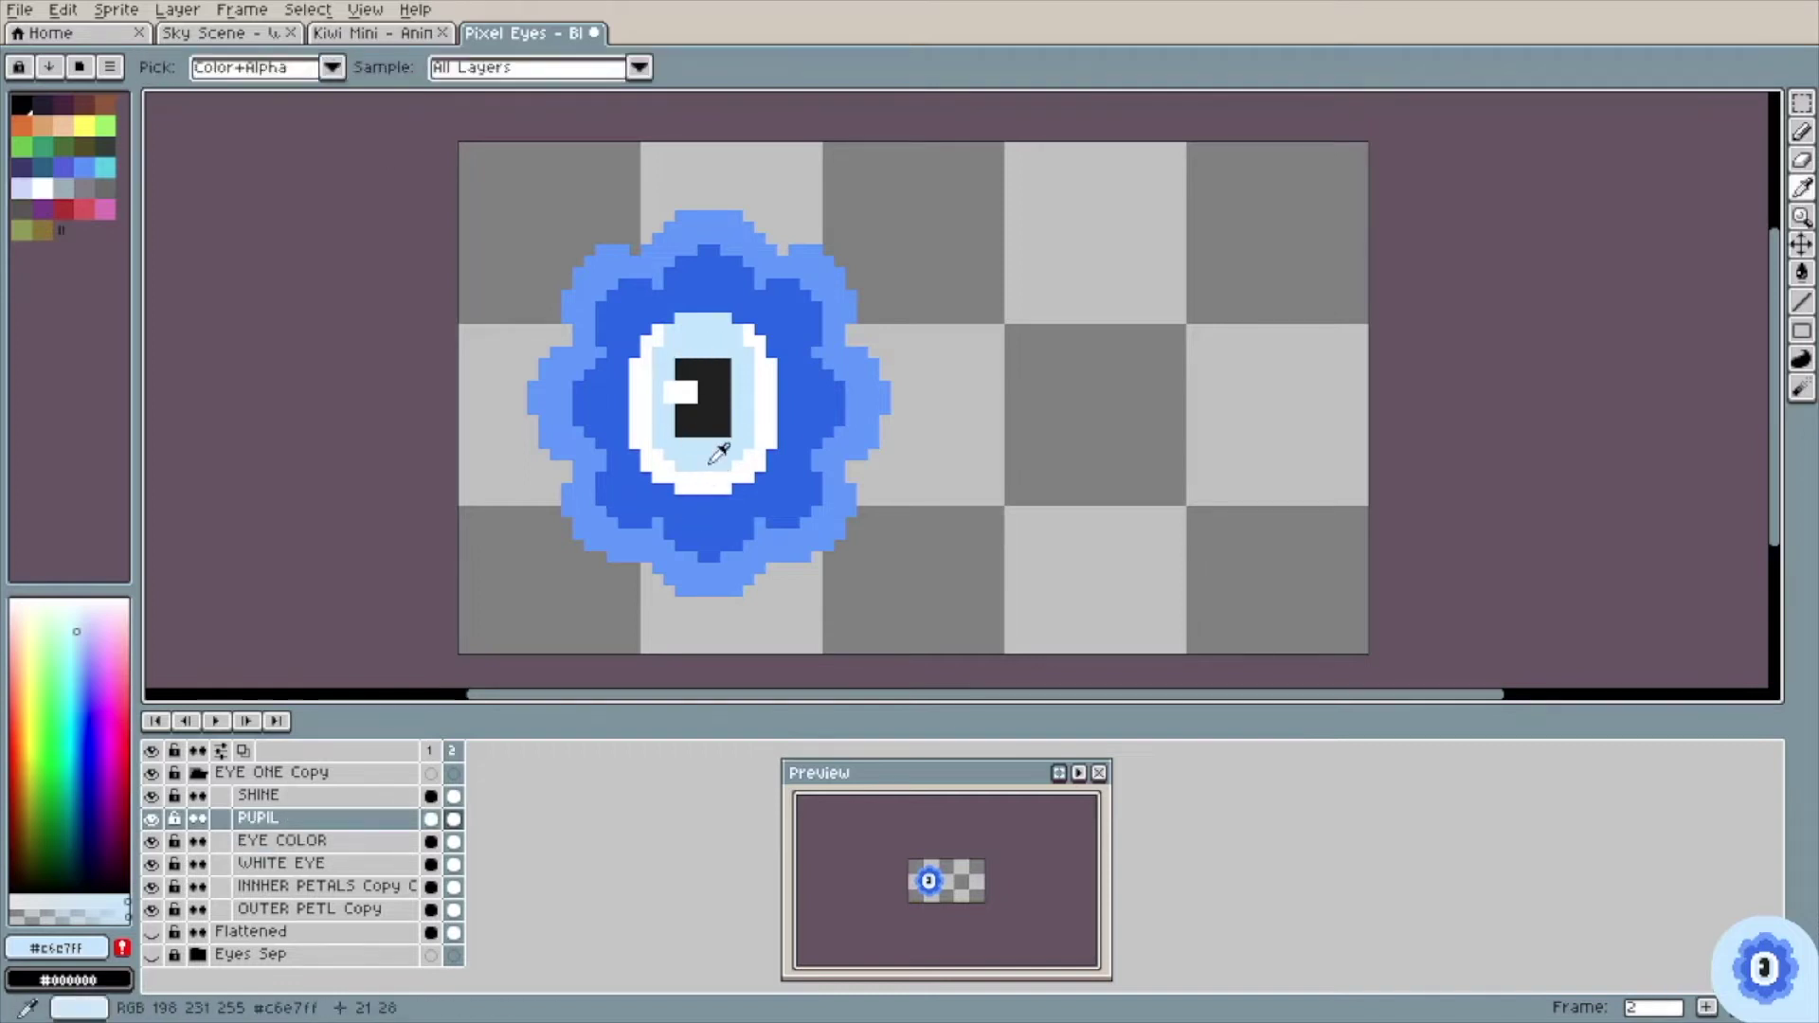
{"action": "left_click", "coordinate": [725, 466], "text": "ctrl"}
{"action": "left_click", "coordinate": [699, 488], "text": "ctrl"}
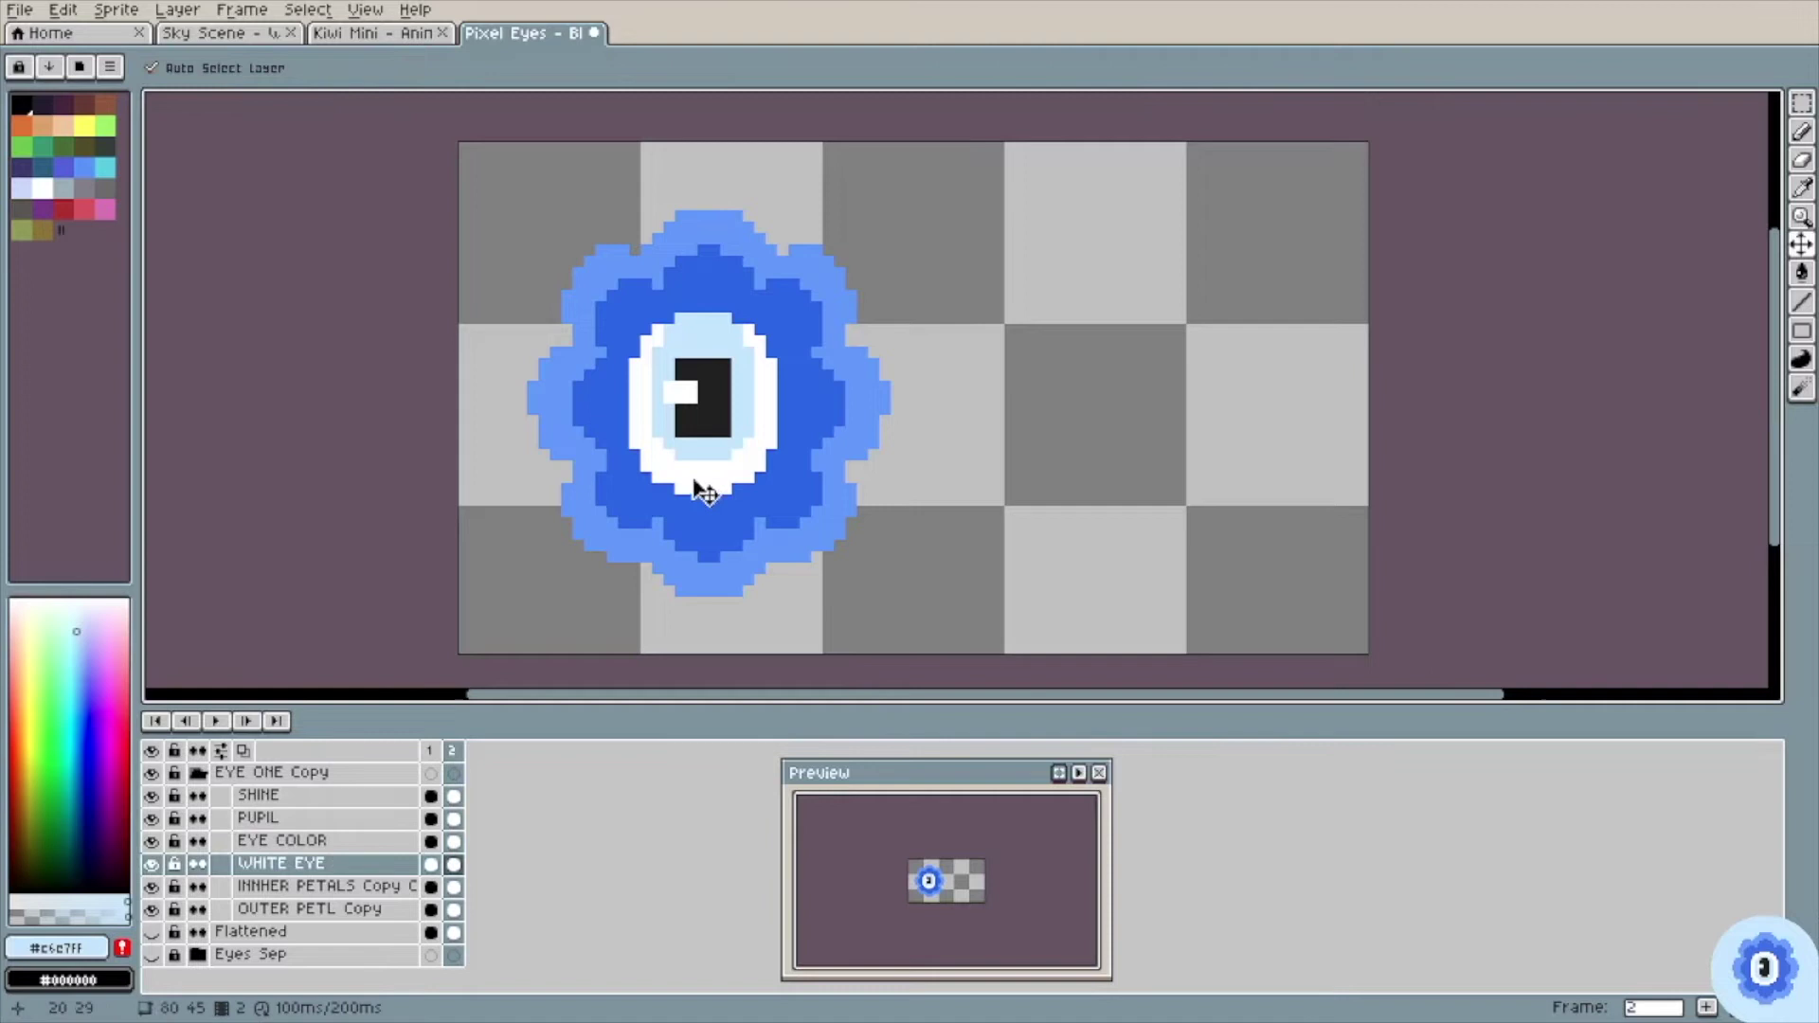
{"action": "left_click", "coordinate": [701, 340], "text": "ctrl"}
{"action": "left_click_drag", "start_coordinate": [725, 319], "coordinate": [659, 319]}
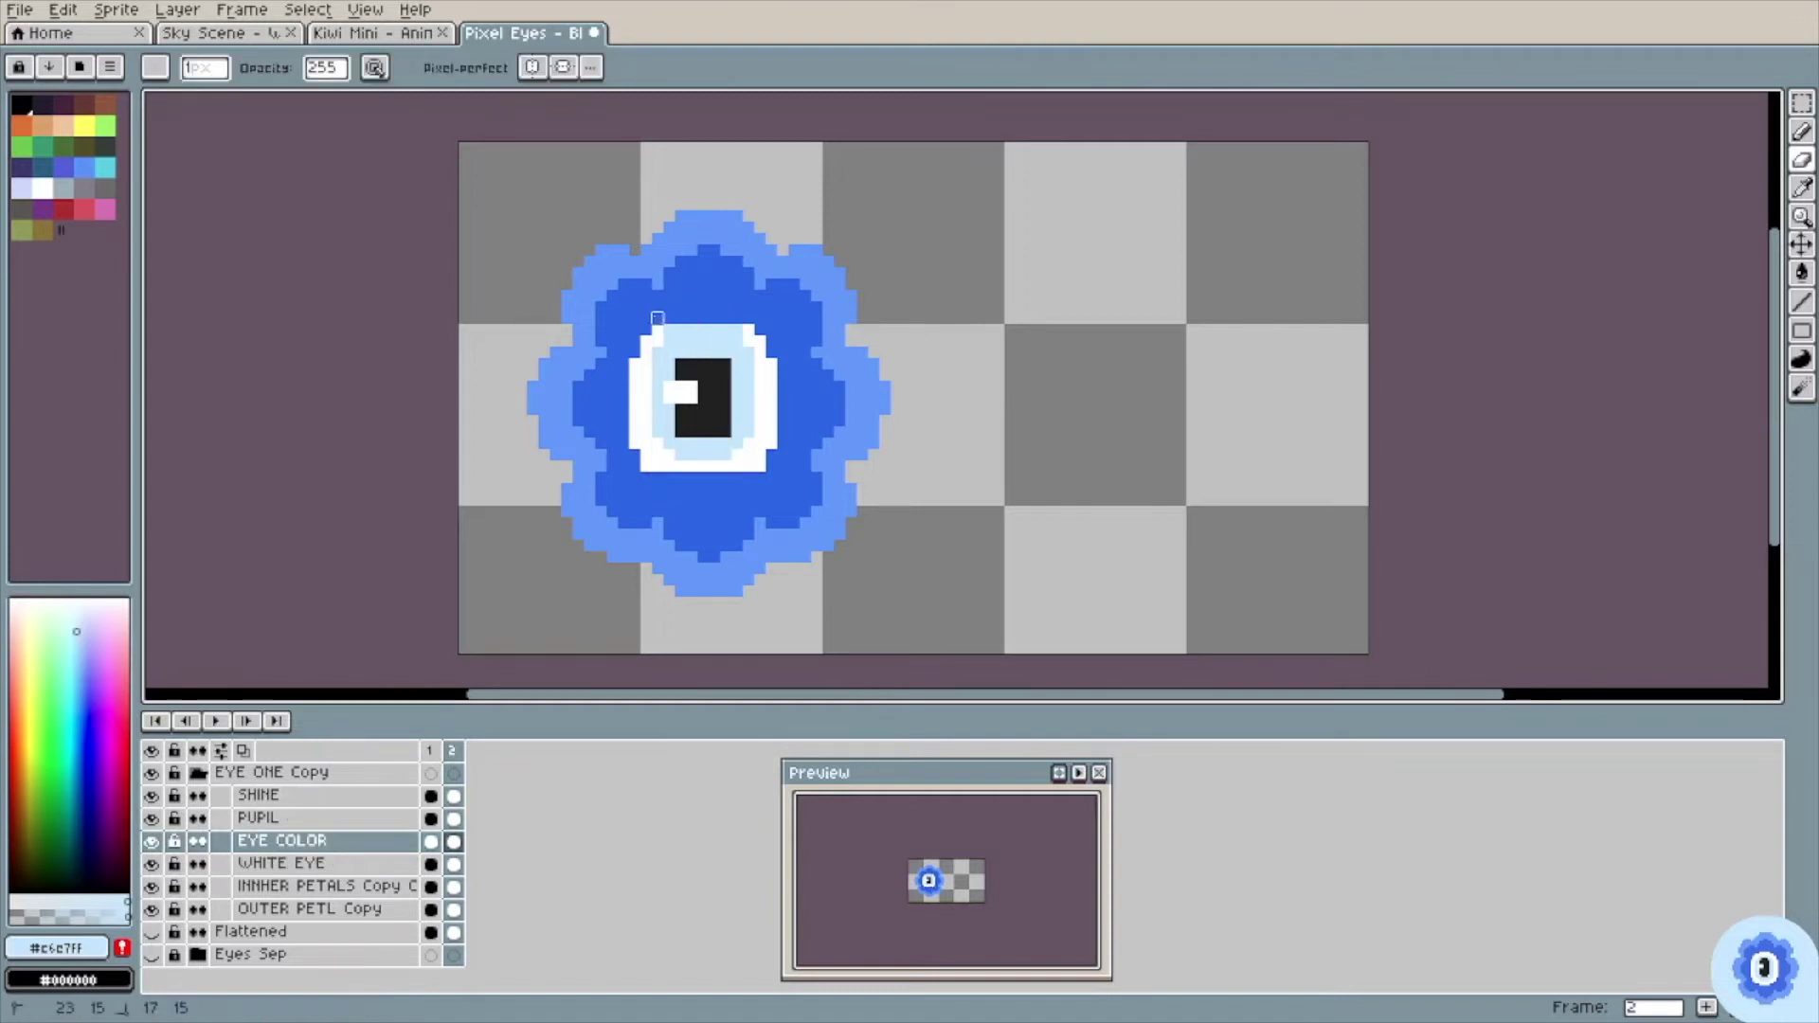
Step: Compare frame 2 with frame 1 and undo the latest eye erasures
{"action": "key", "text": "Left"}
{"action": "key", "text": "ctrl+z"}
{"action": "key", "text": "ctrl+z"}
{"action": "key", "text": "ctrl+z"}
{"action": "key", "text": "Left"}
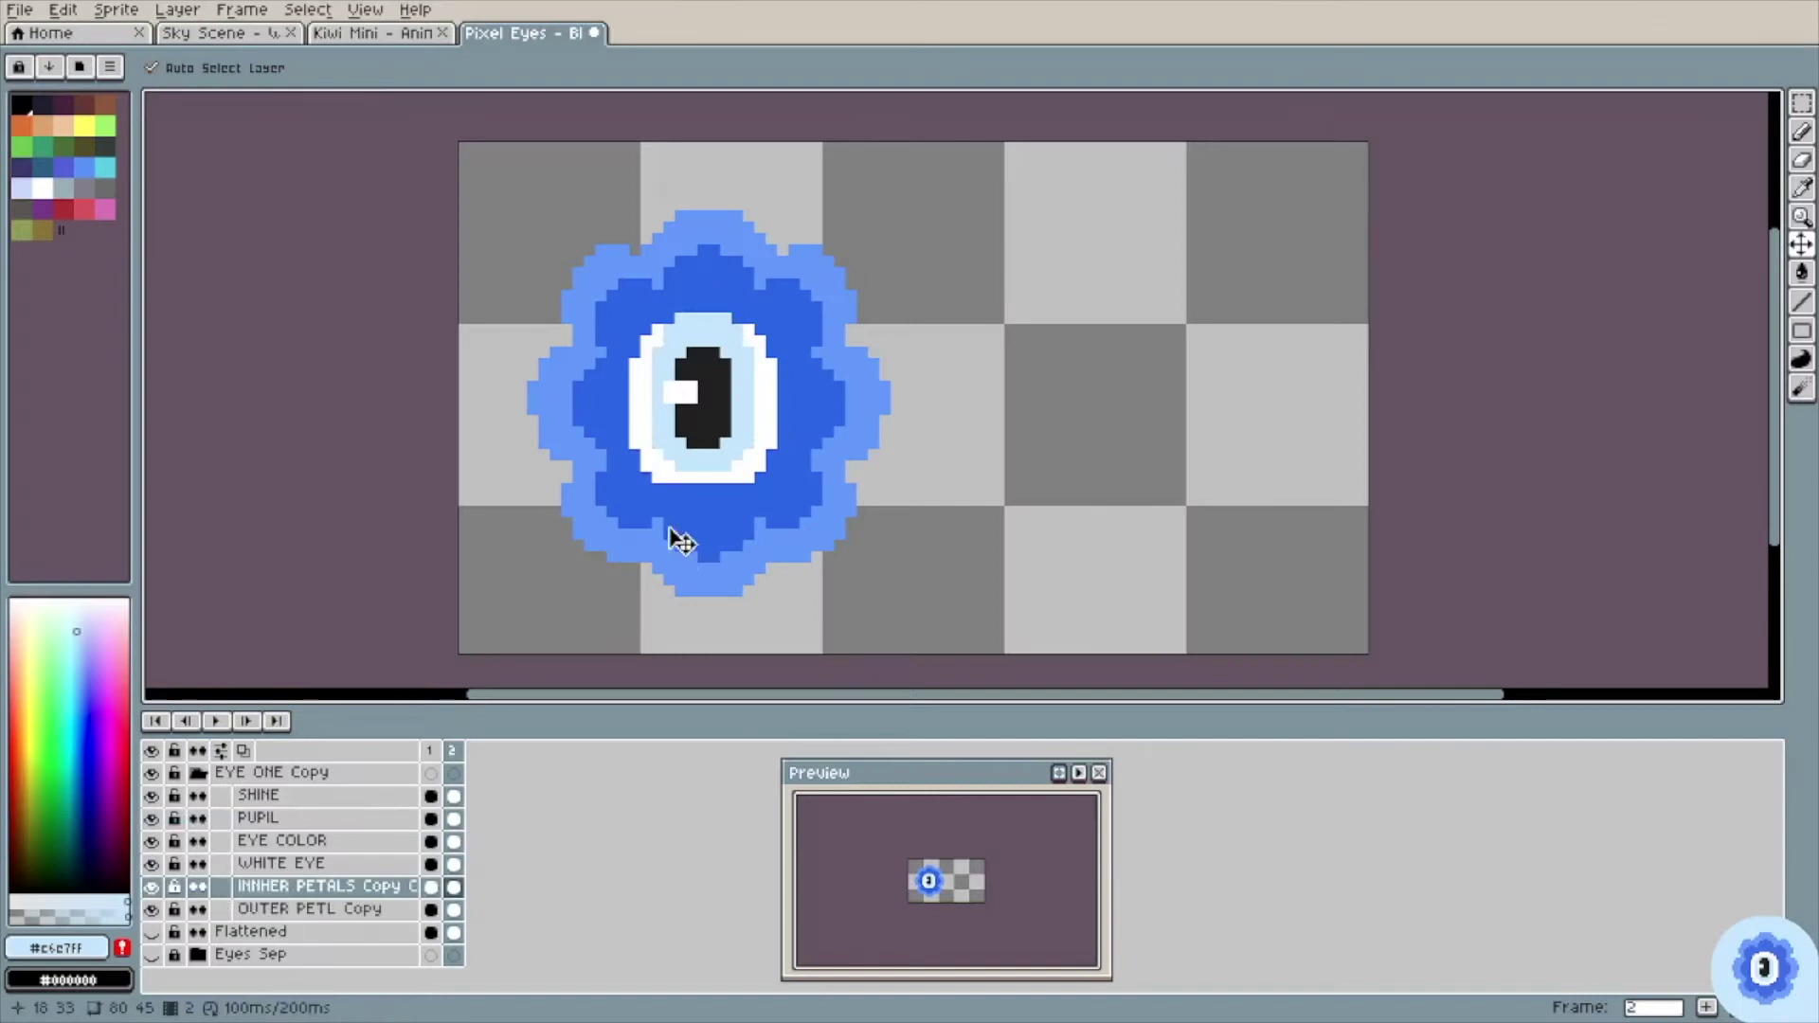
Step: Erase one pixel row from the top of the eye on the EYE COLOR layer in frame 2
{"action": "left_click", "coordinate": [453, 841]}
{"action": "key", "text": "b"}
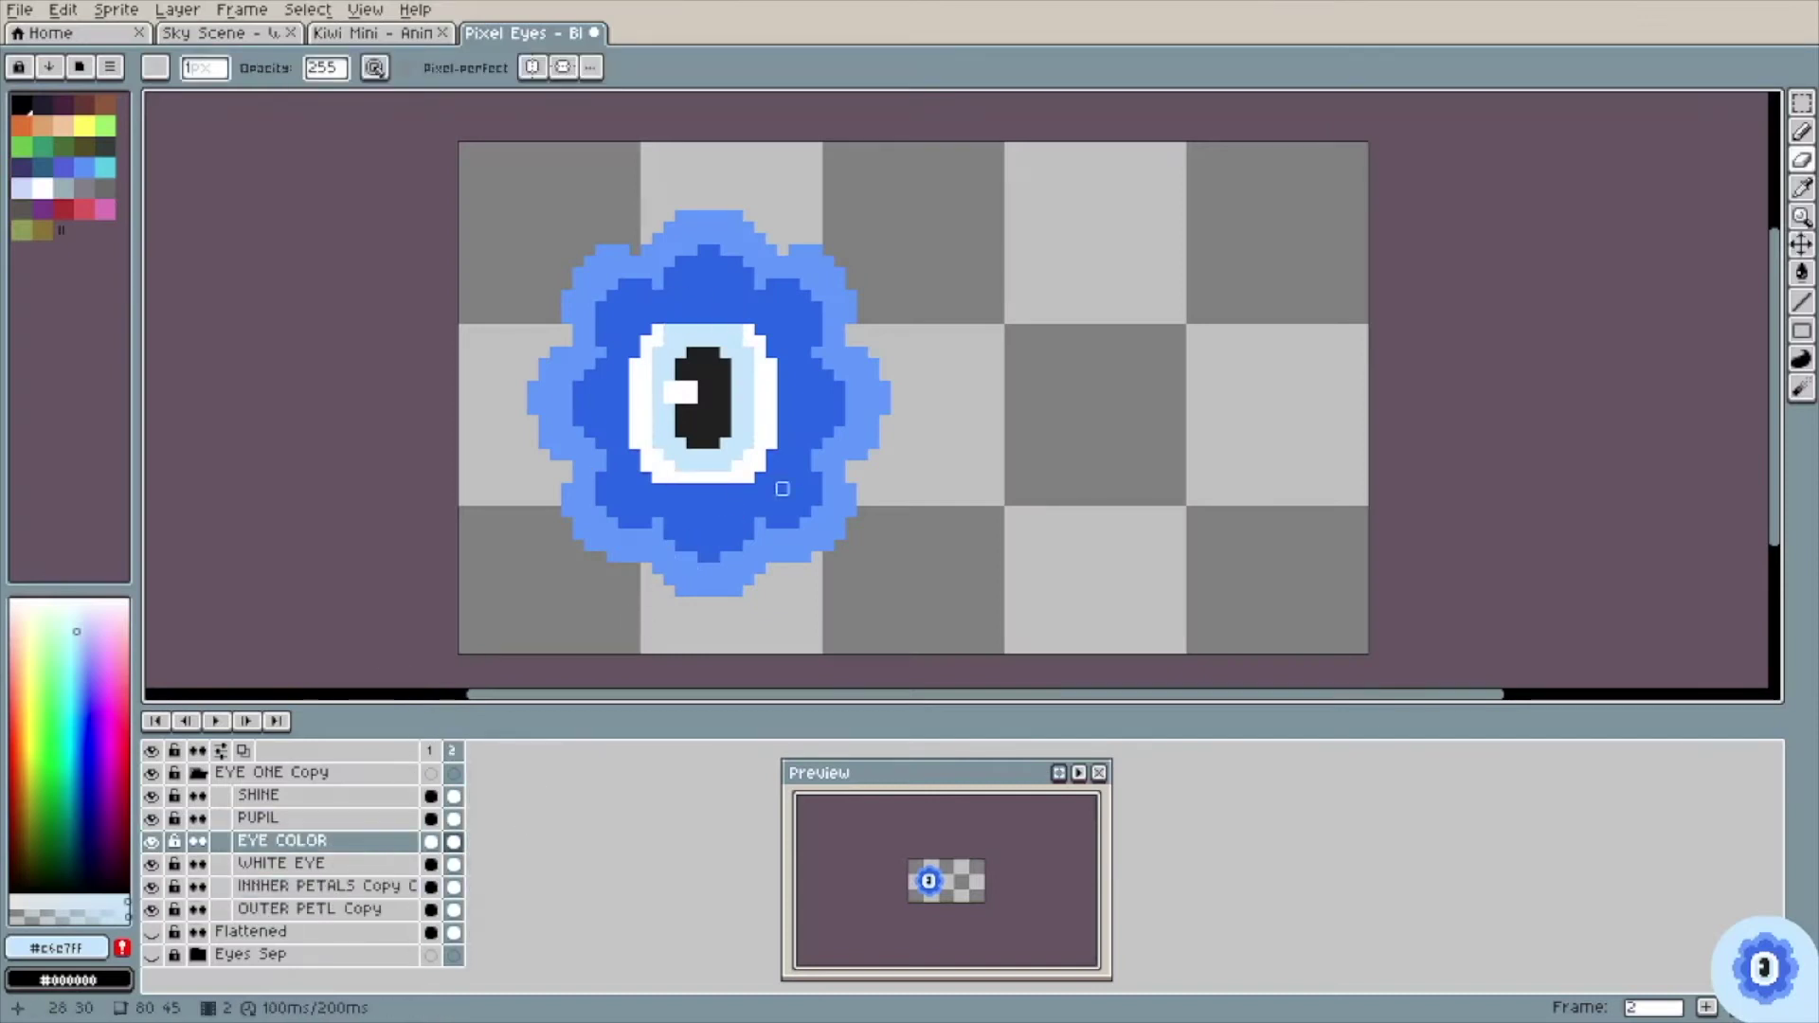
Step: Try trimming the corners of the eye white in frame 2, compare with frame 1, and undo the erasures
{"action": "left_click", "coordinate": [656, 477], "text": "ctrl"}
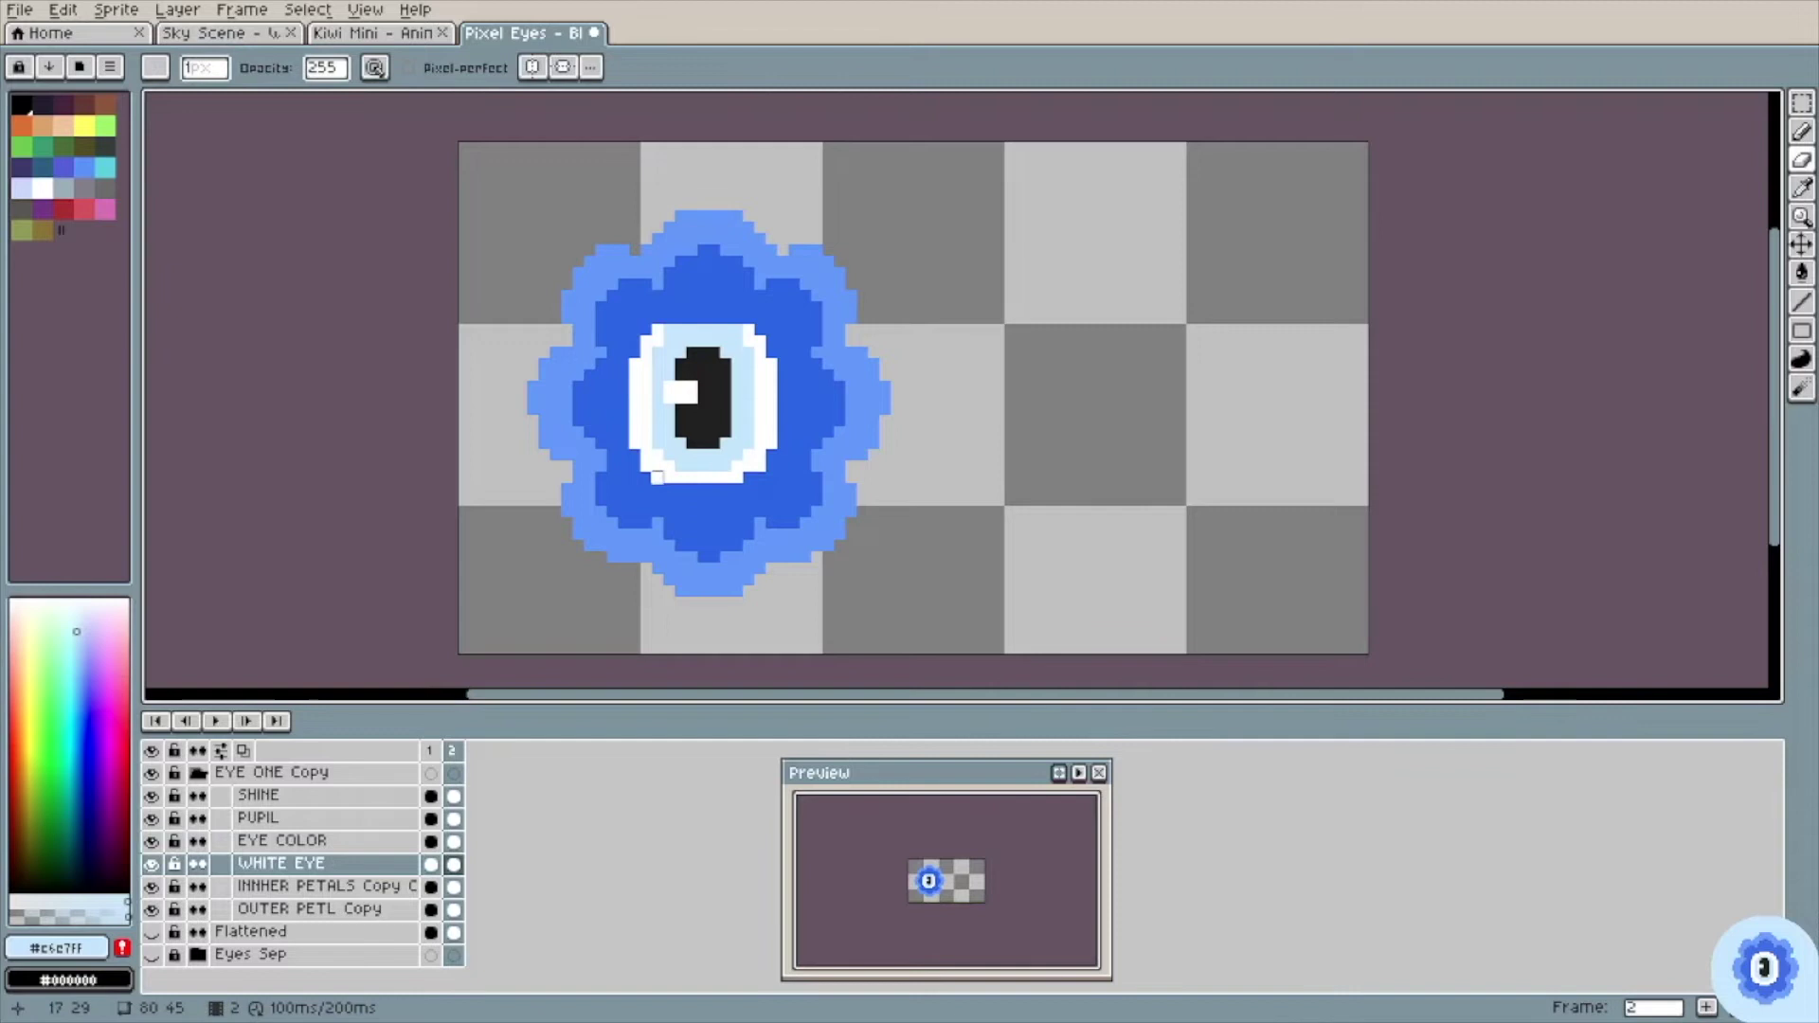
{"action": "left_click", "coordinate": [668, 330], "text": "ctrl"}
{"action": "key", "text": "Left"}
{"action": "key", "text": "ctrl+z"}
{"action": "key", "text": "ctrl+z"}
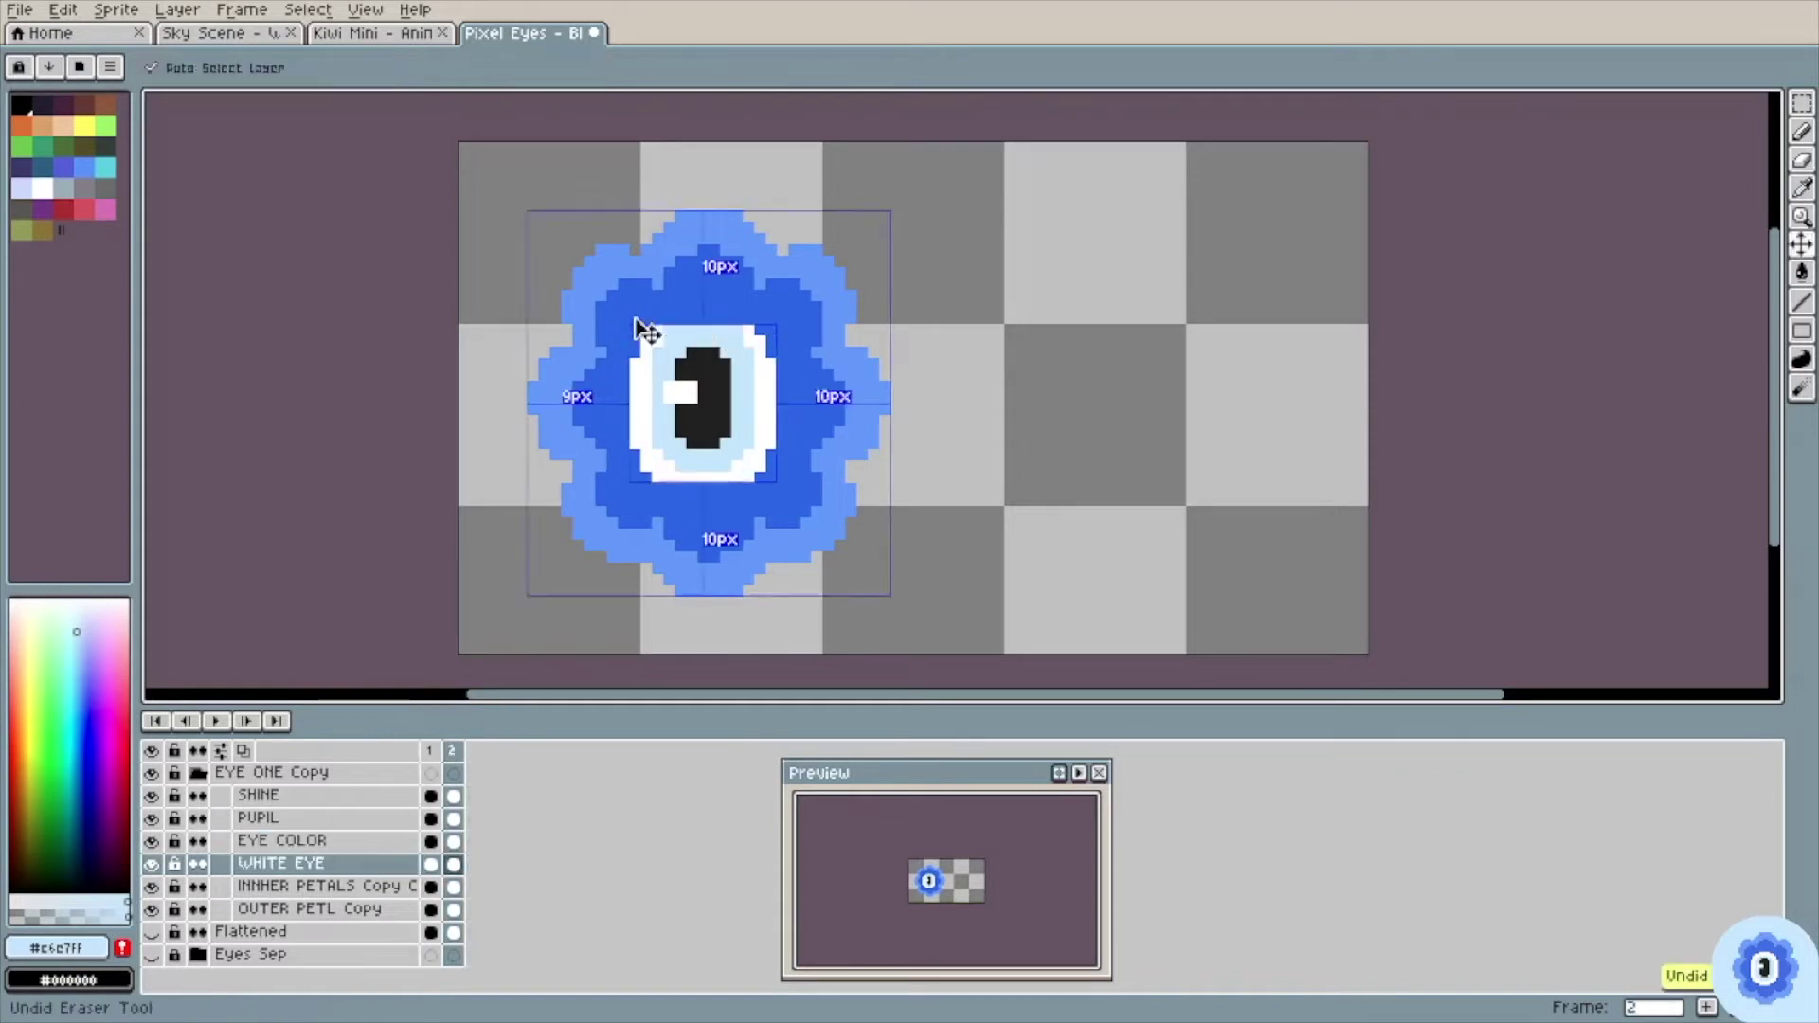
{"action": "key", "text": "ctrl+z"}
{"action": "key", "text": "Left"}
Step: Add frame 3, erase another pixel row from the eye's top and bottom, and compare it with frame 2
{"action": "key", "text": "alt+n"}
{"action": "left_click", "coordinate": [749, 477], "text": "ctrl"}
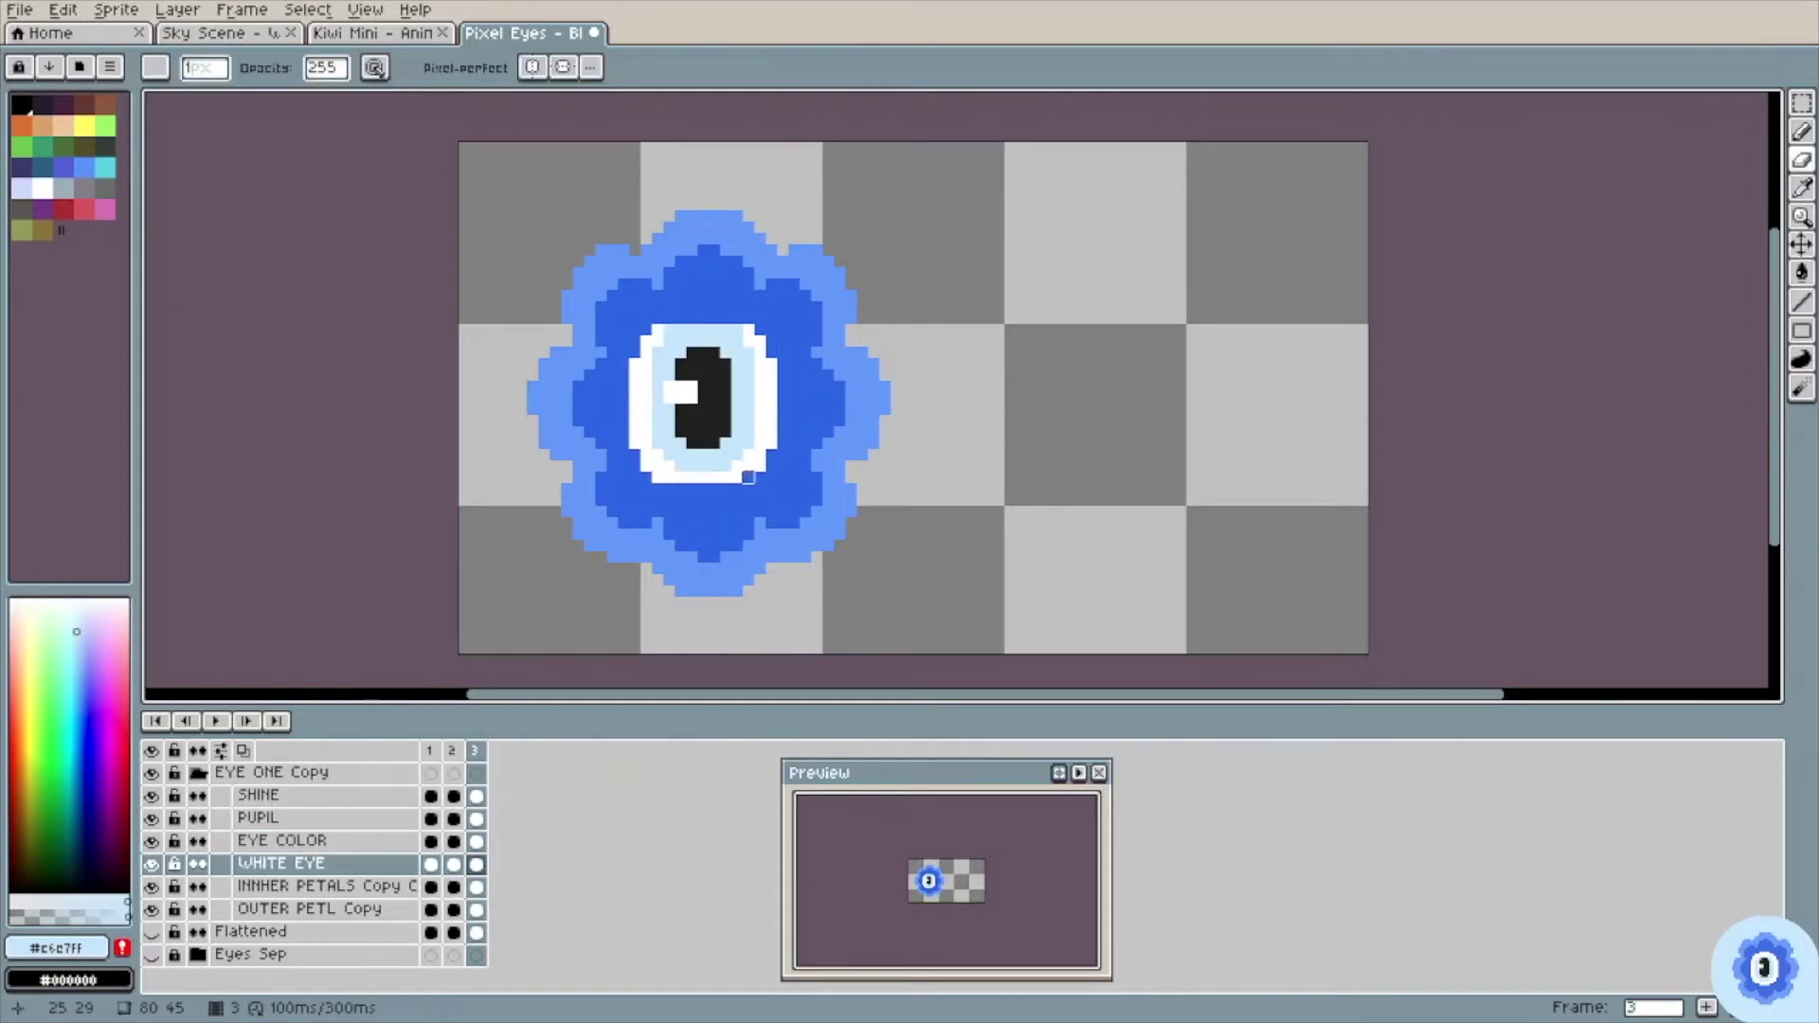
{"action": "left_click", "coordinate": [669, 328], "text": "ctrl"}
{"action": "key", "text": "Left"}
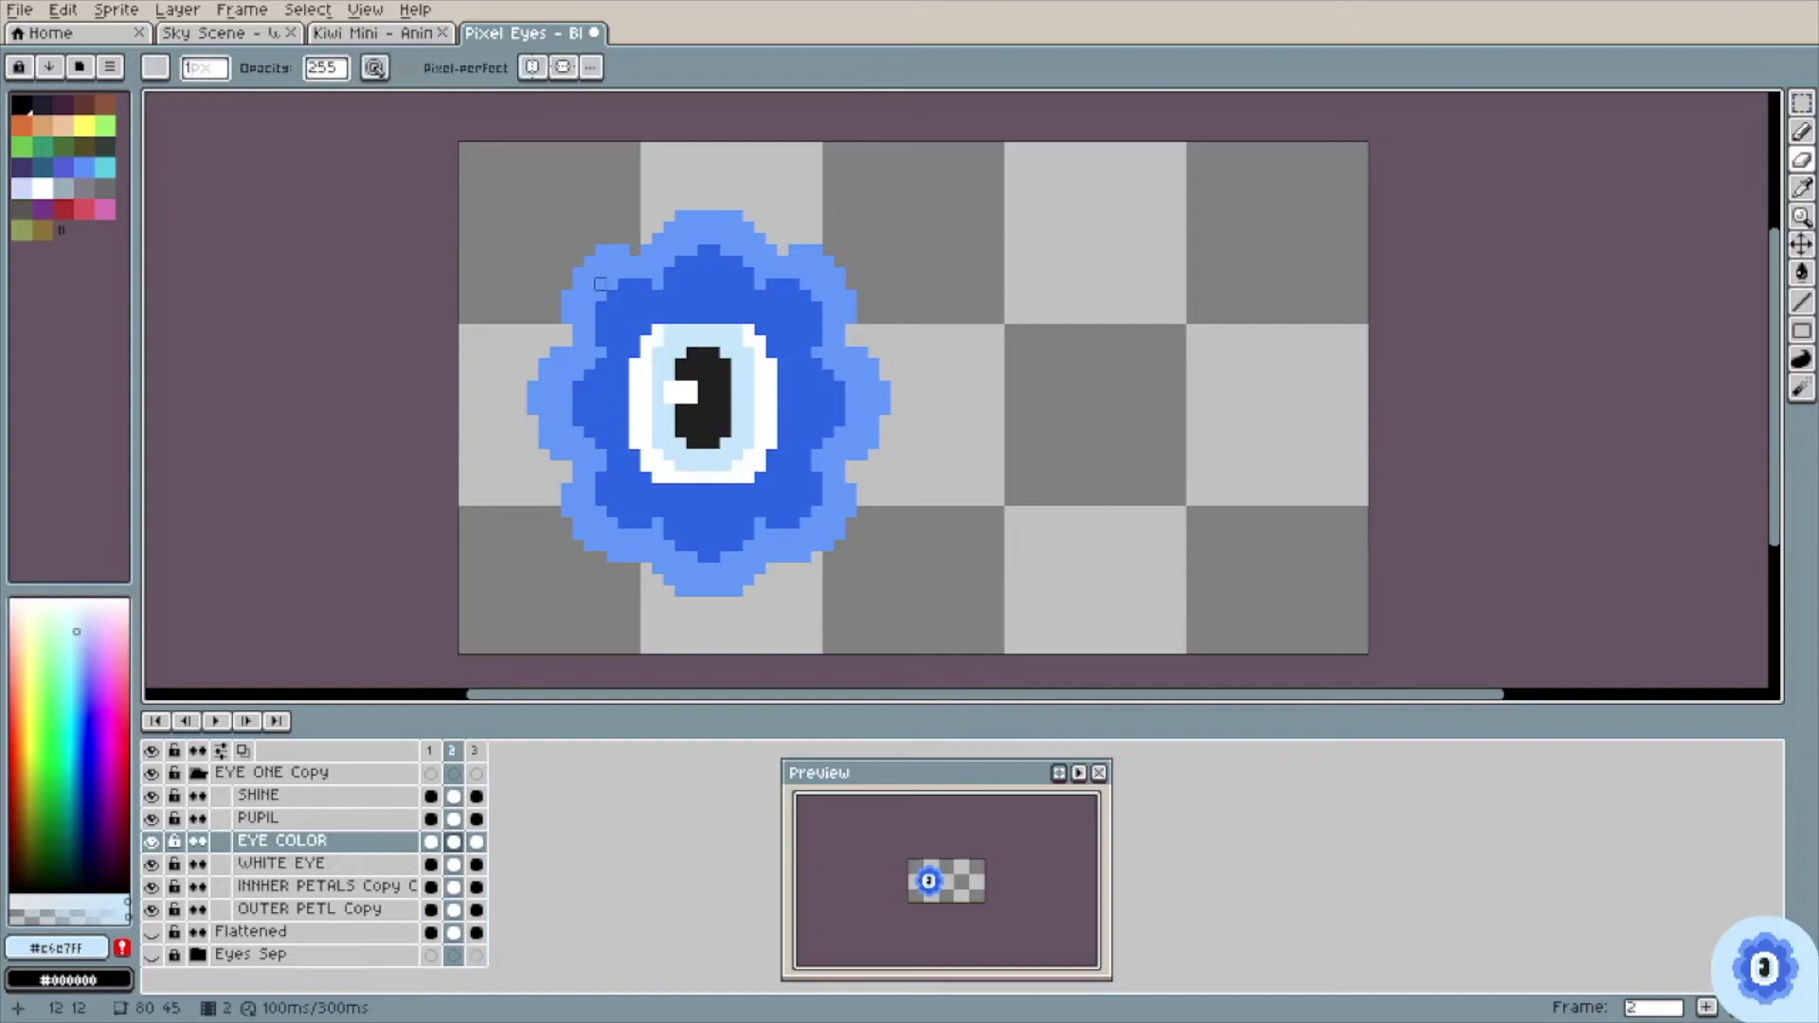
{"action": "key", "text": "Right"}
{"action": "key", "text": "Left"}
{"action": "key", "text": "Right"}
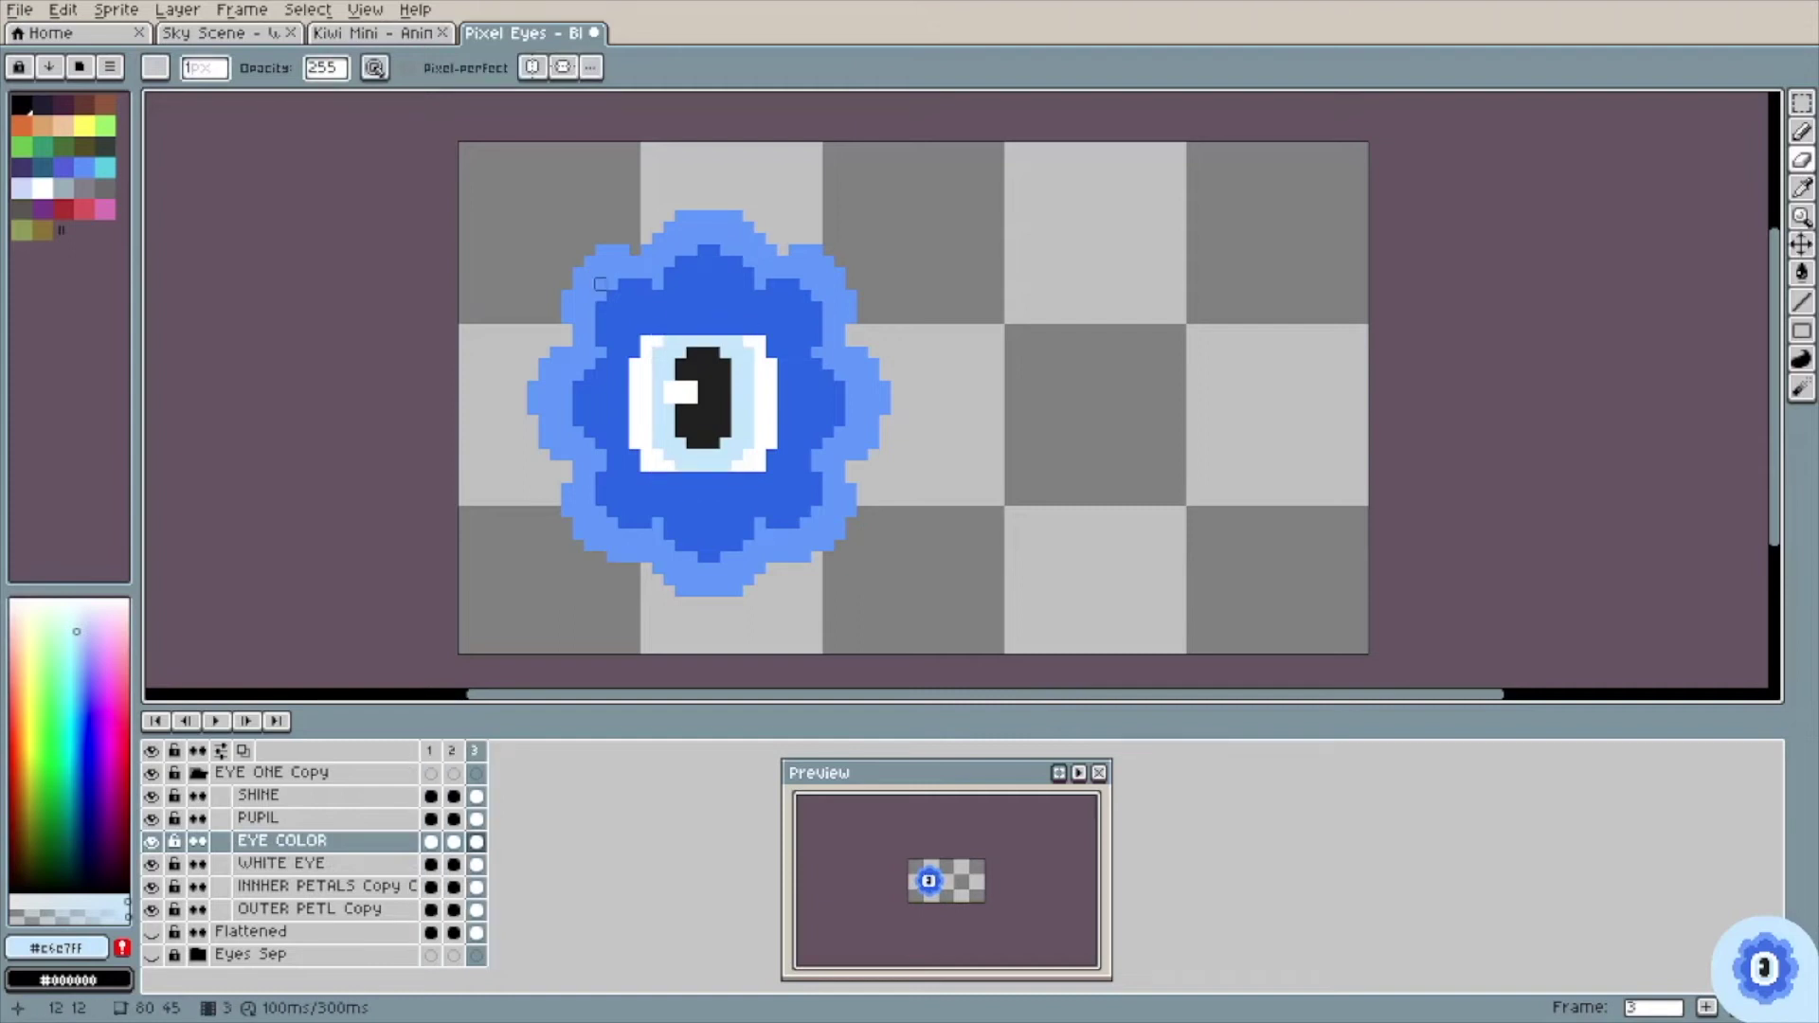
Step: Insert a copy of frame 1 as frame 2 and add a new layer above the EYE ONE Copy group
{"action": "left_click", "coordinate": [431, 750]}
{"action": "key", "text": "alt+n"}
{"action": "key", "text": "v"}
{"action": "left_click", "coordinate": [345, 776]}
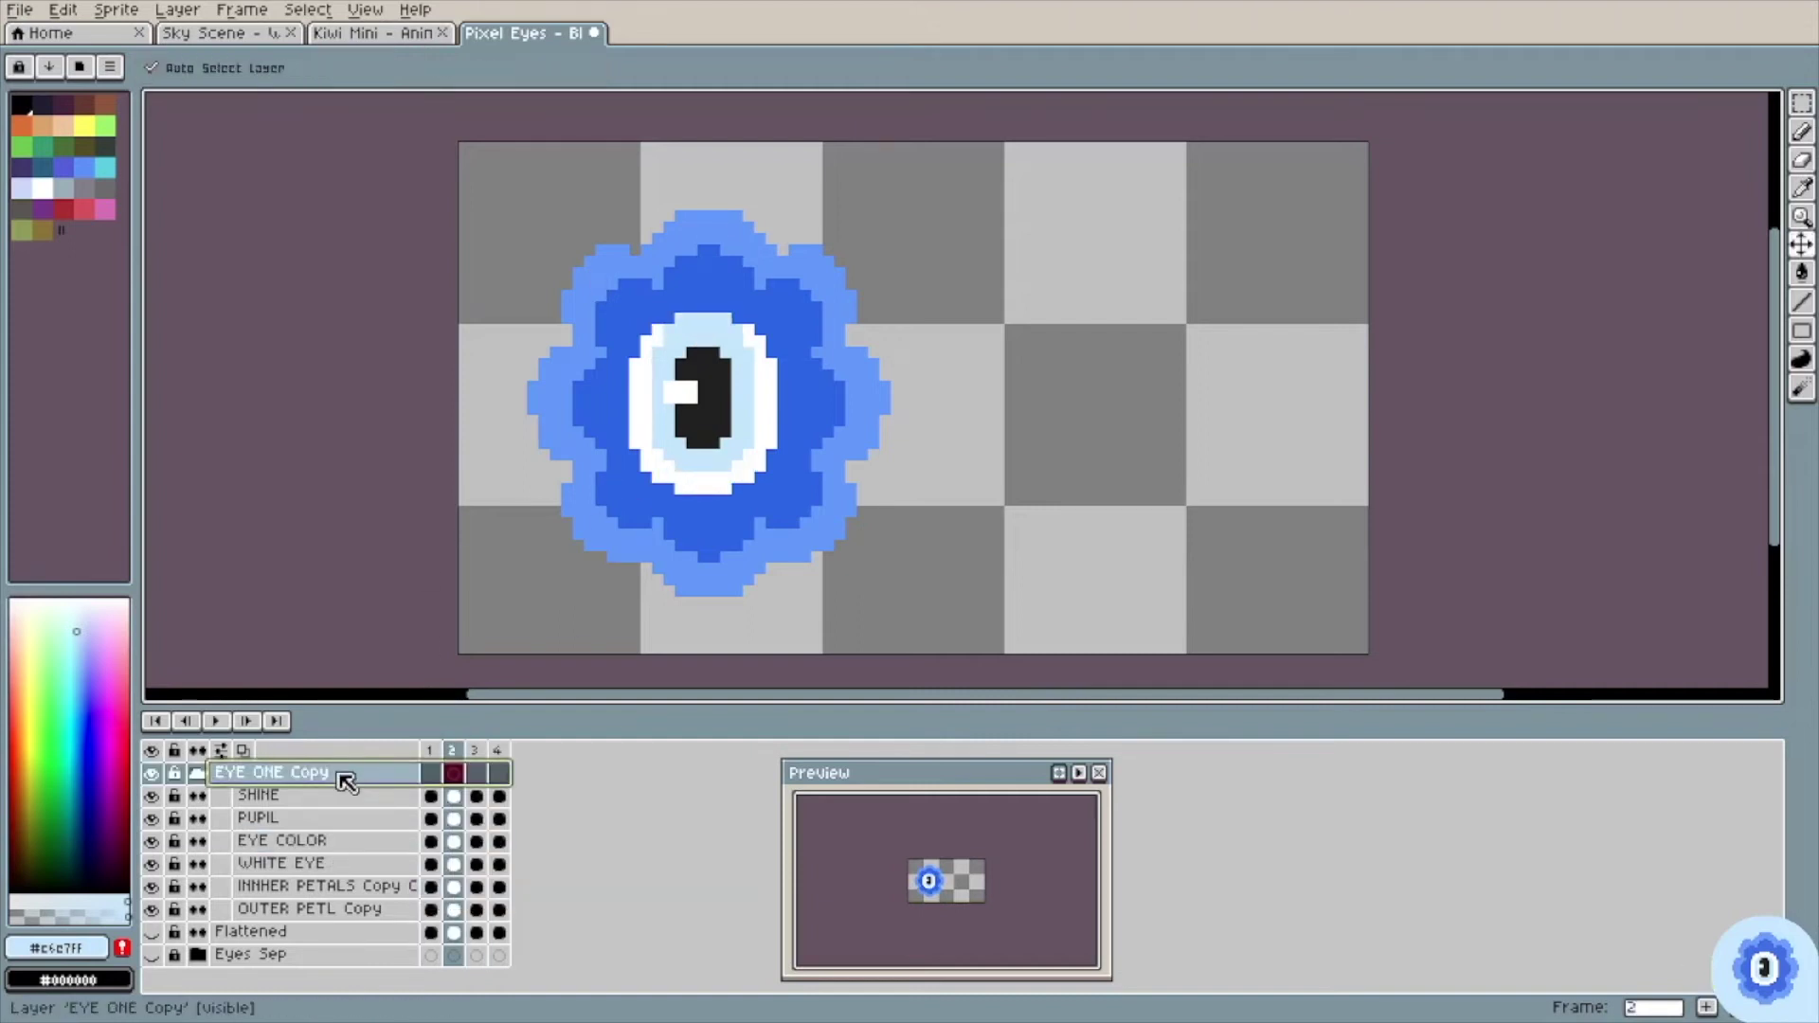
{"action": "key", "text": "shift+n"}
{"action": "left_click_drag", "start_coordinate": [323, 795], "coordinate": [304, 771]}
Step: Sample the inner petal blue and paint an upper eyelid over the top of the eye in frame 2
{"action": "key", "text": "b"}
{"action": "left_click", "coordinate": [629, 335], "text": "alt"}
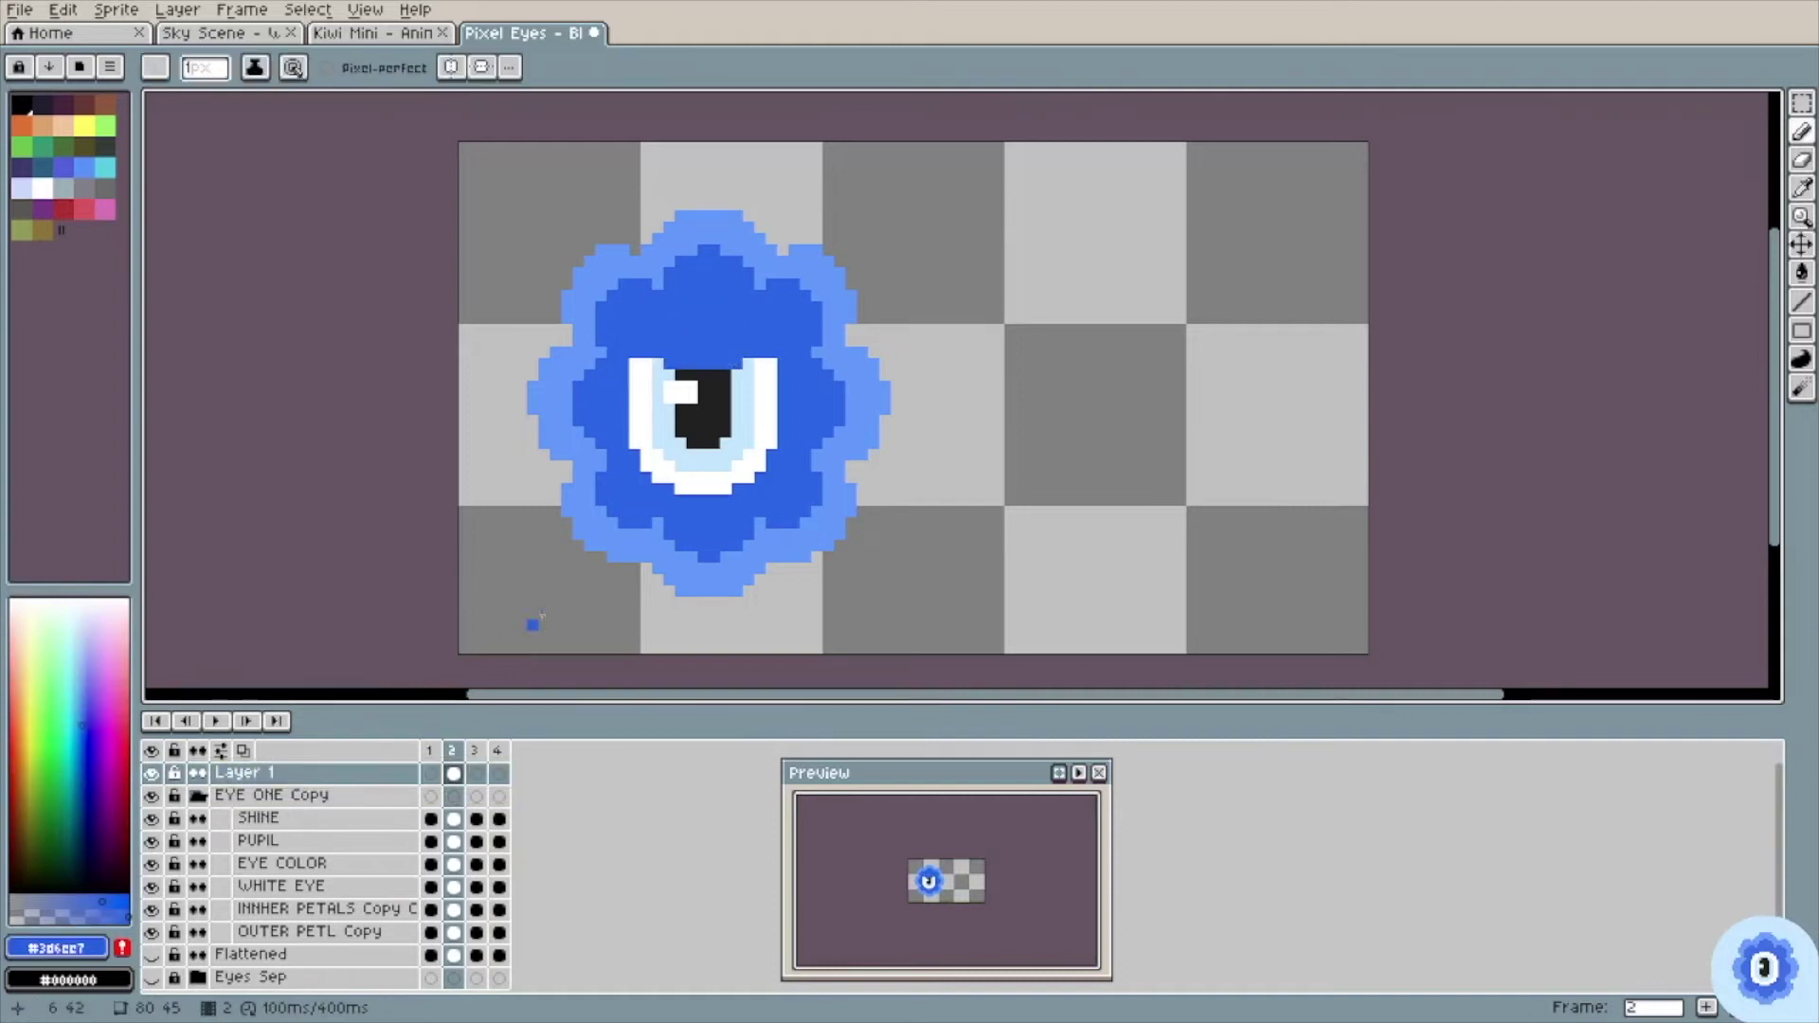
Step: Add frame 3, paint the eyelid further down over the pupil, and compare it with the earlier frames
{"action": "right_click", "coordinate": [452, 751]}
{"action": "left_click", "coordinate": [487, 784]}
{"action": "mouse_move", "coordinate": [659, 372]}
{"action": "left_mouse_down"}
{"action": "mouse_move", "coordinate": [696, 399]}
{"action": "mouse_move", "coordinate": [658, 359]}
{"action": "mouse_move", "coordinate": [630, 403]}
{"action": "mouse_move", "coordinate": [773, 400]}
{"action": "mouse_move", "coordinate": [657, 418]}
{"action": "mouse_move", "coordinate": [753, 417]}
{"action": "mouse_move", "coordinate": [645, 363]}
{"action": "mouse_move", "coordinate": [725, 387]}
{"action": "left_mouse_up"}
{"action": "key", "text": "ctrl+z"}
{"action": "key", "text": "Left"}
{"action": "key", "text": "Left"}
{"action": "key", "text": "Right"}
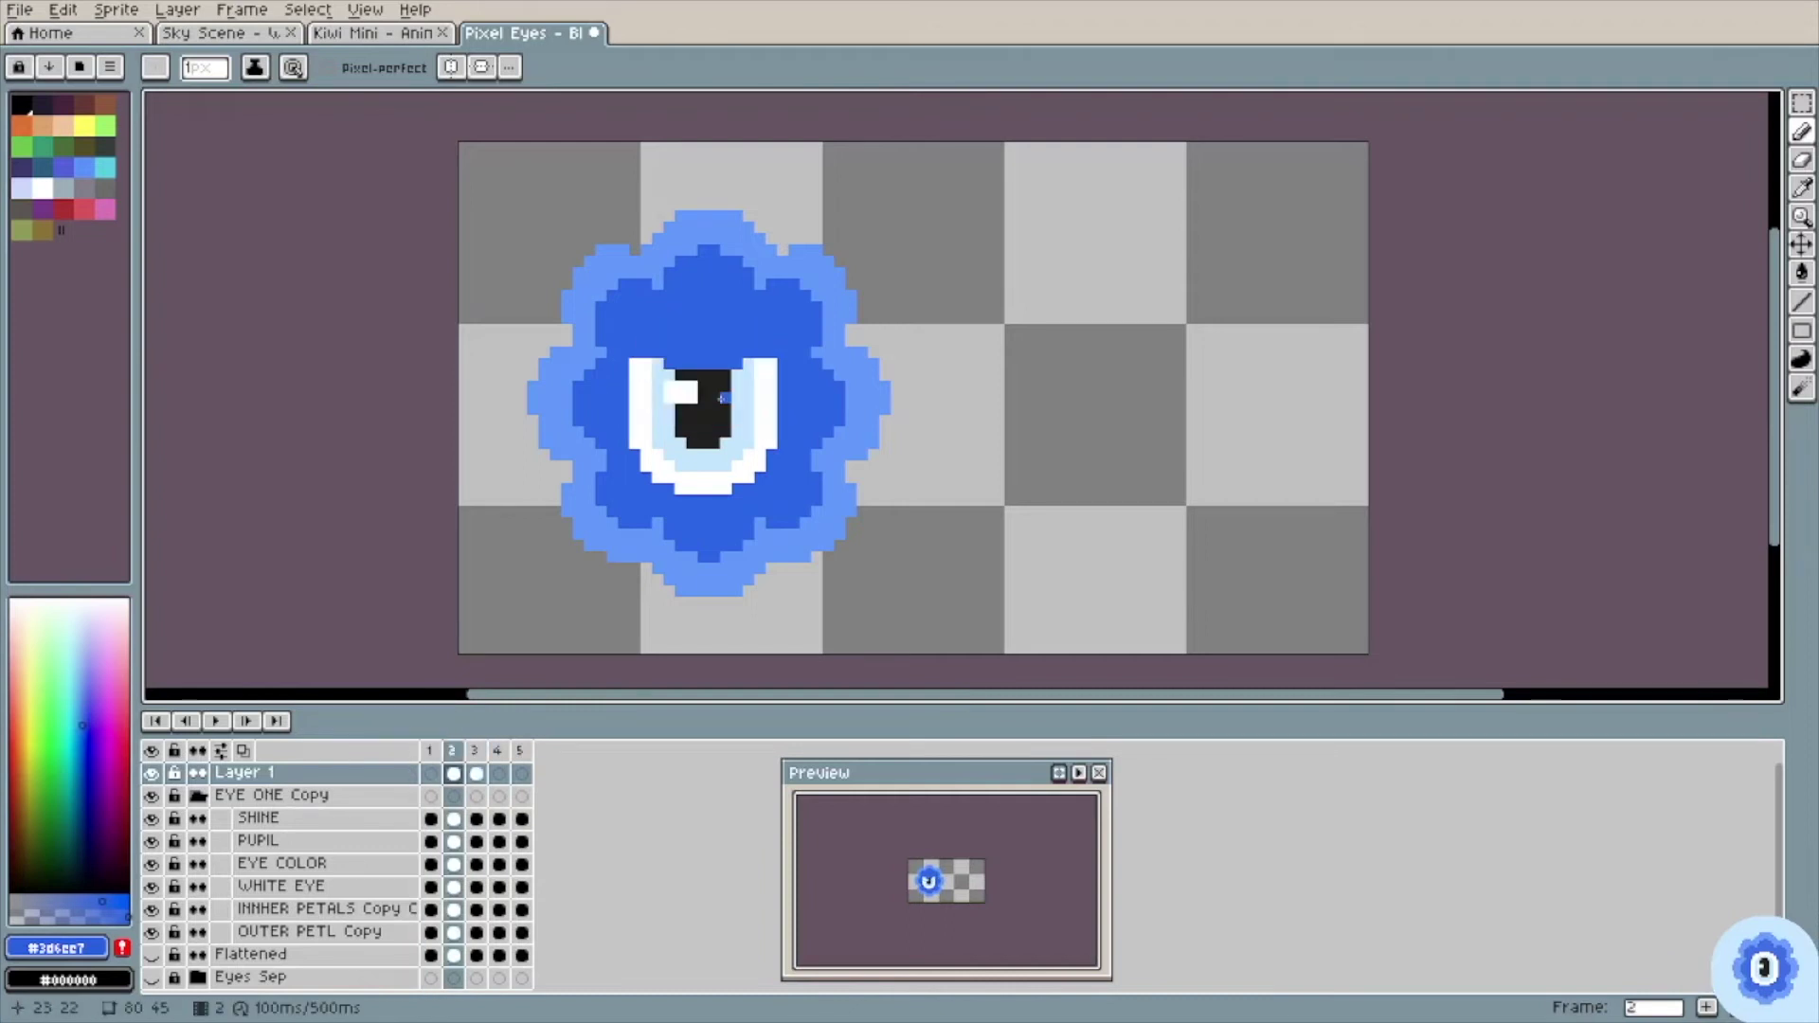
Step: Delete frames 4 and 5 and check the remaining blink frames
{"action": "key", "text": "Right"}
{"action": "left_click_drag", "start_coordinate": [496, 750], "coordinate": [520, 750]}
{"action": "right_click", "coordinate": [523, 749]}
{"action": "left_click", "coordinate": [559, 854]}
{"action": "key", "text": "Left"}
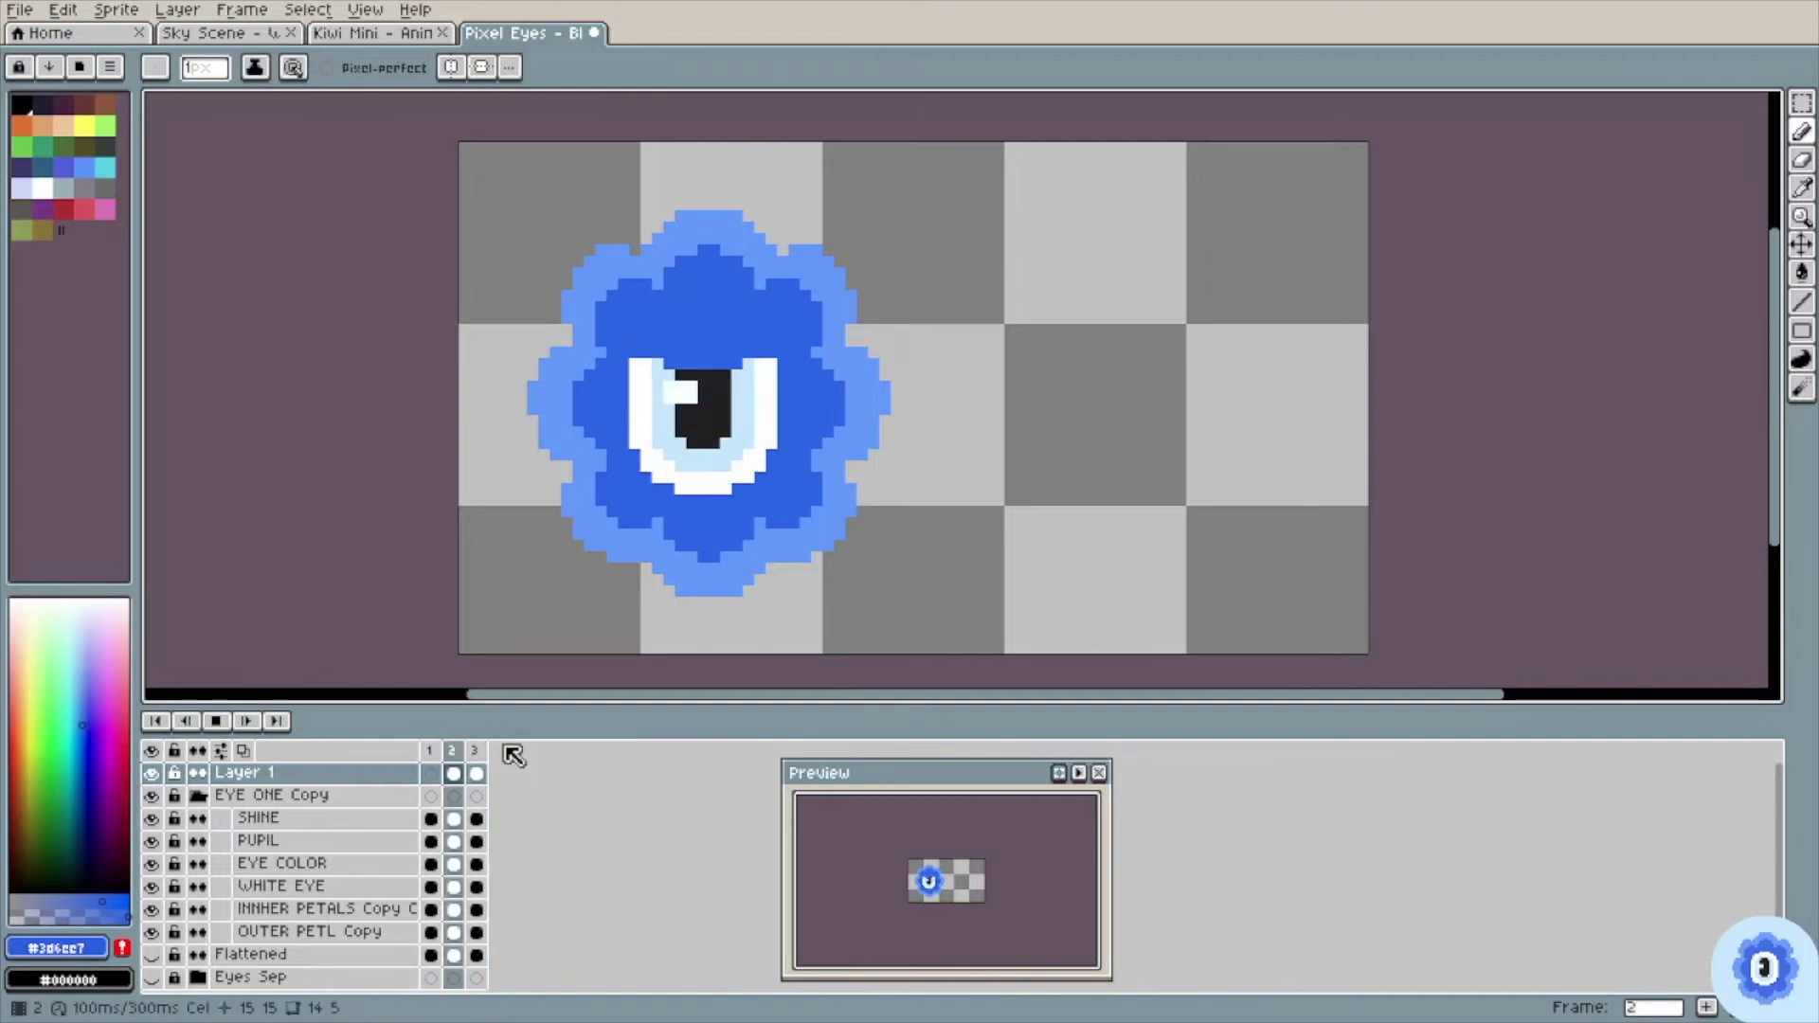
{"action": "key", "text": "Right"}
Step: Add frame 4 and paint the eye closed in petal blue above a dark blue curved lower lid line
{"action": "key", "text": "alt+n"}
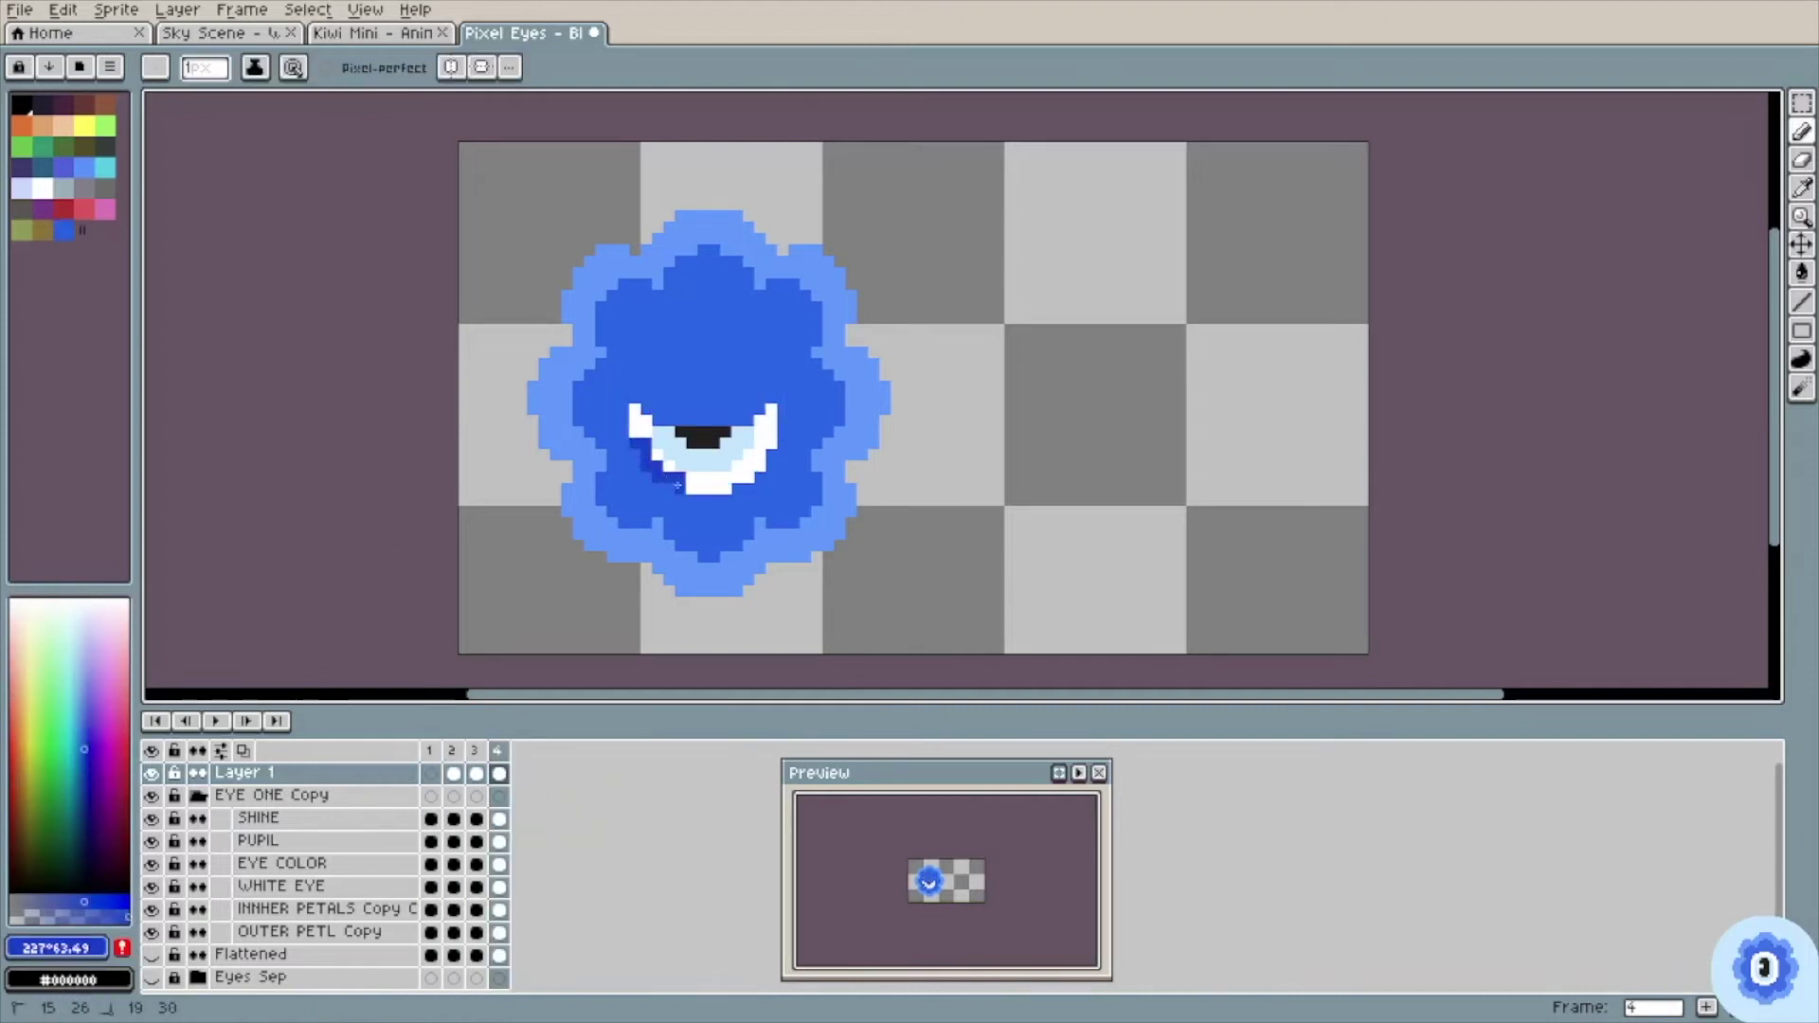
{"action": "left_click", "coordinate": [63, 228]}
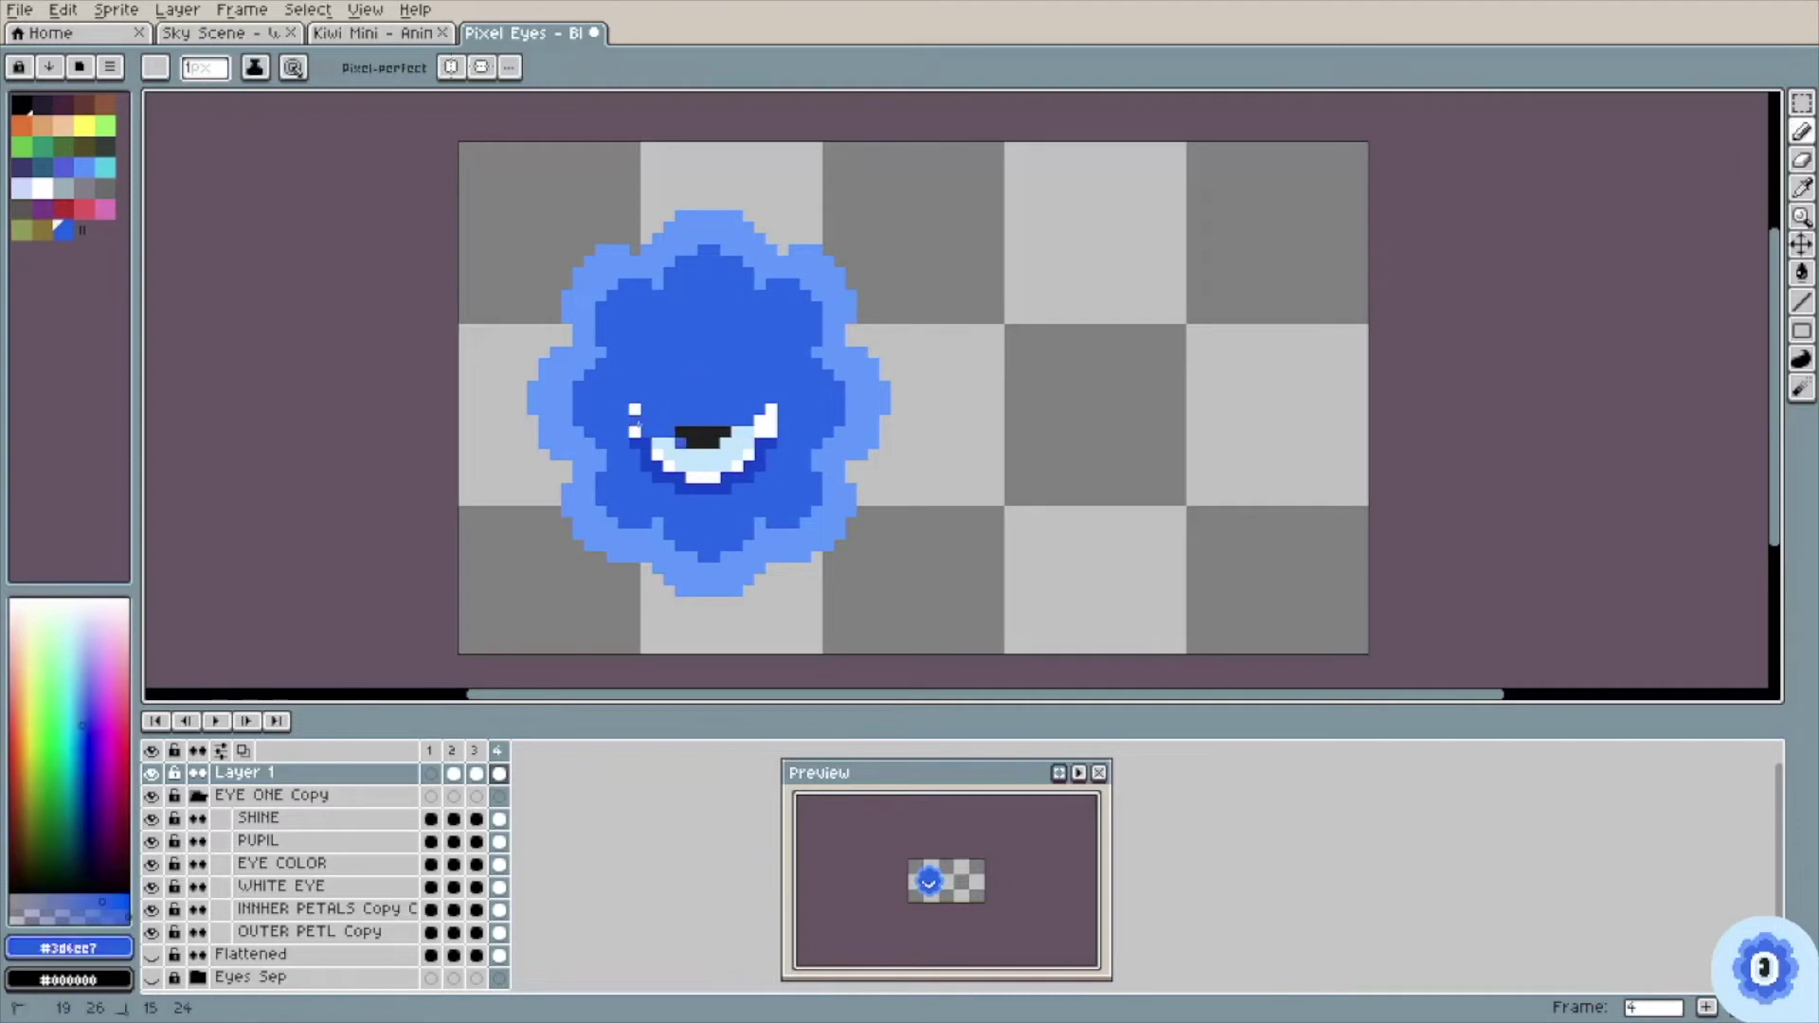
{"action": "left_click_drag", "start_coordinate": [760, 421], "coordinate": [761, 432]}
Step: Sample the lid line's dark blue (#2e4fcd), add it to the palette, and flip through the frames
{"action": "left_click", "coordinate": [761, 455], "text": "alt"}
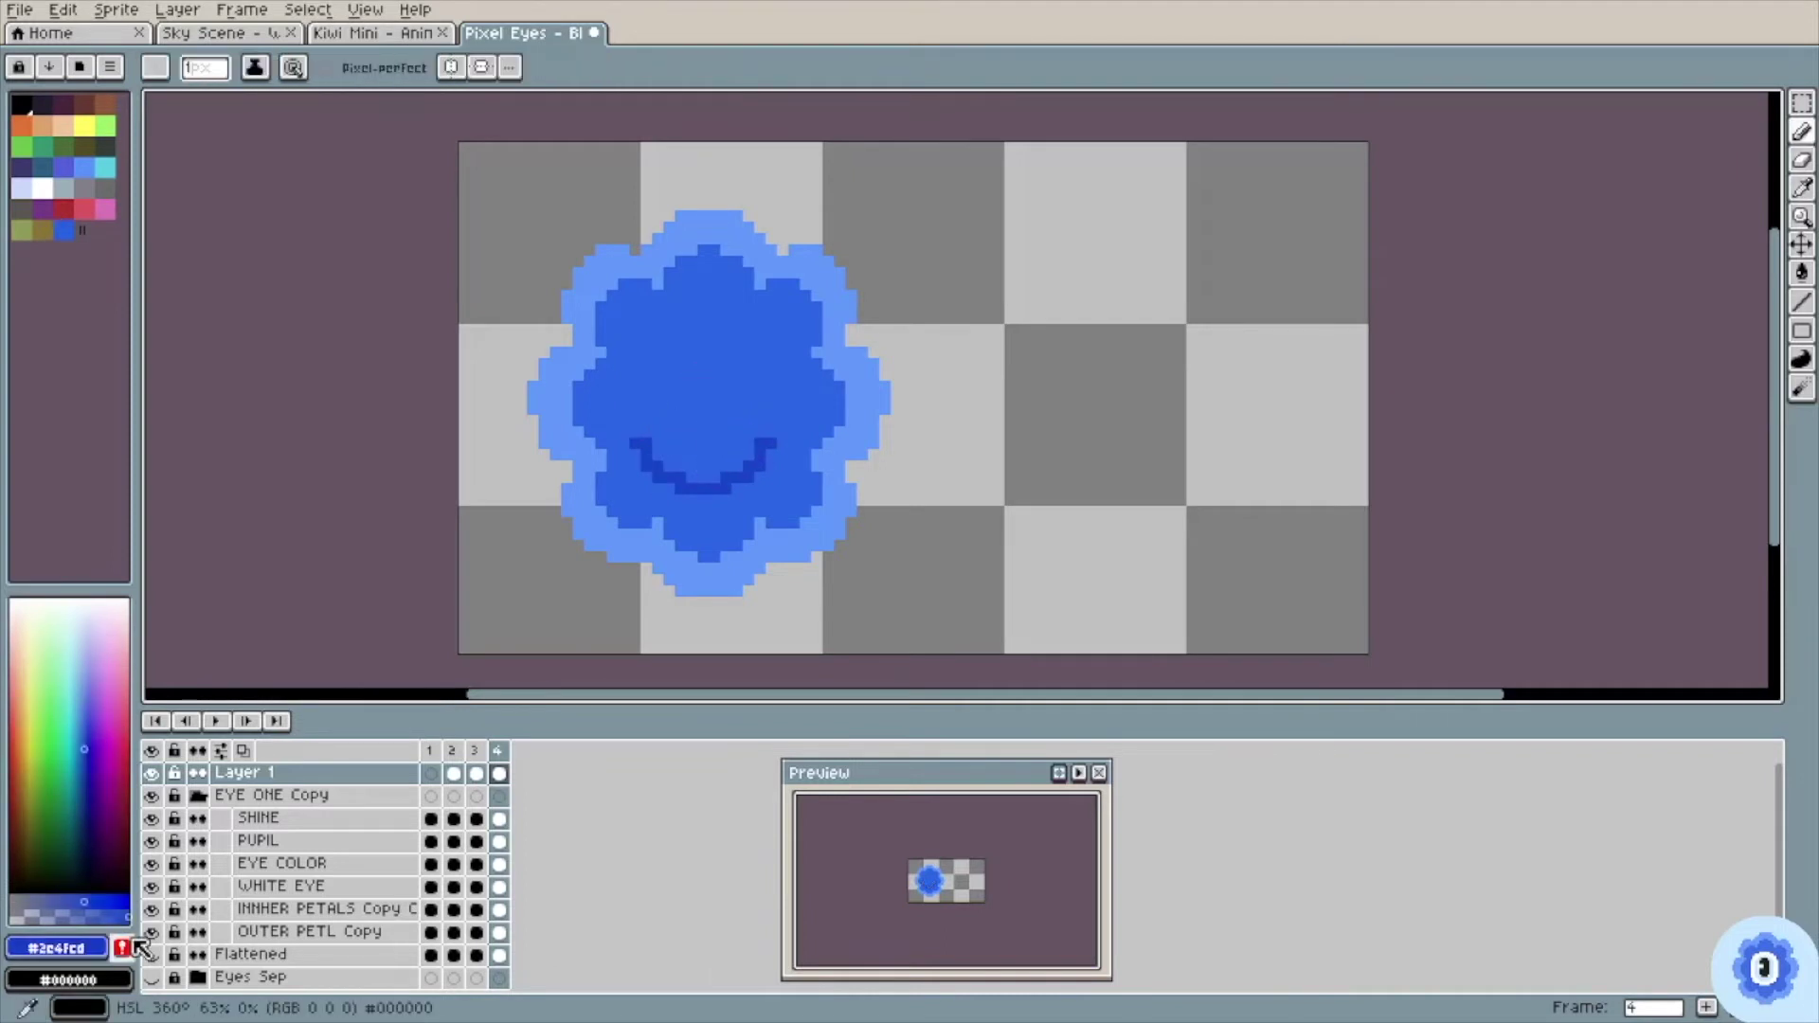
{"action": "left_click", "coordinate": [125, 946]}
{"action": "key", "text": "Right"}
{"action": "key", "text": "Right"}
Step: Duplicate frames 3 and 2 to the end as frames 5 and 6 so the eye reopens, and play the blink
{"action": "left_click", "coordinate": [432, 774]}
{"action": "left_click", "coordinate": [453, 774]}
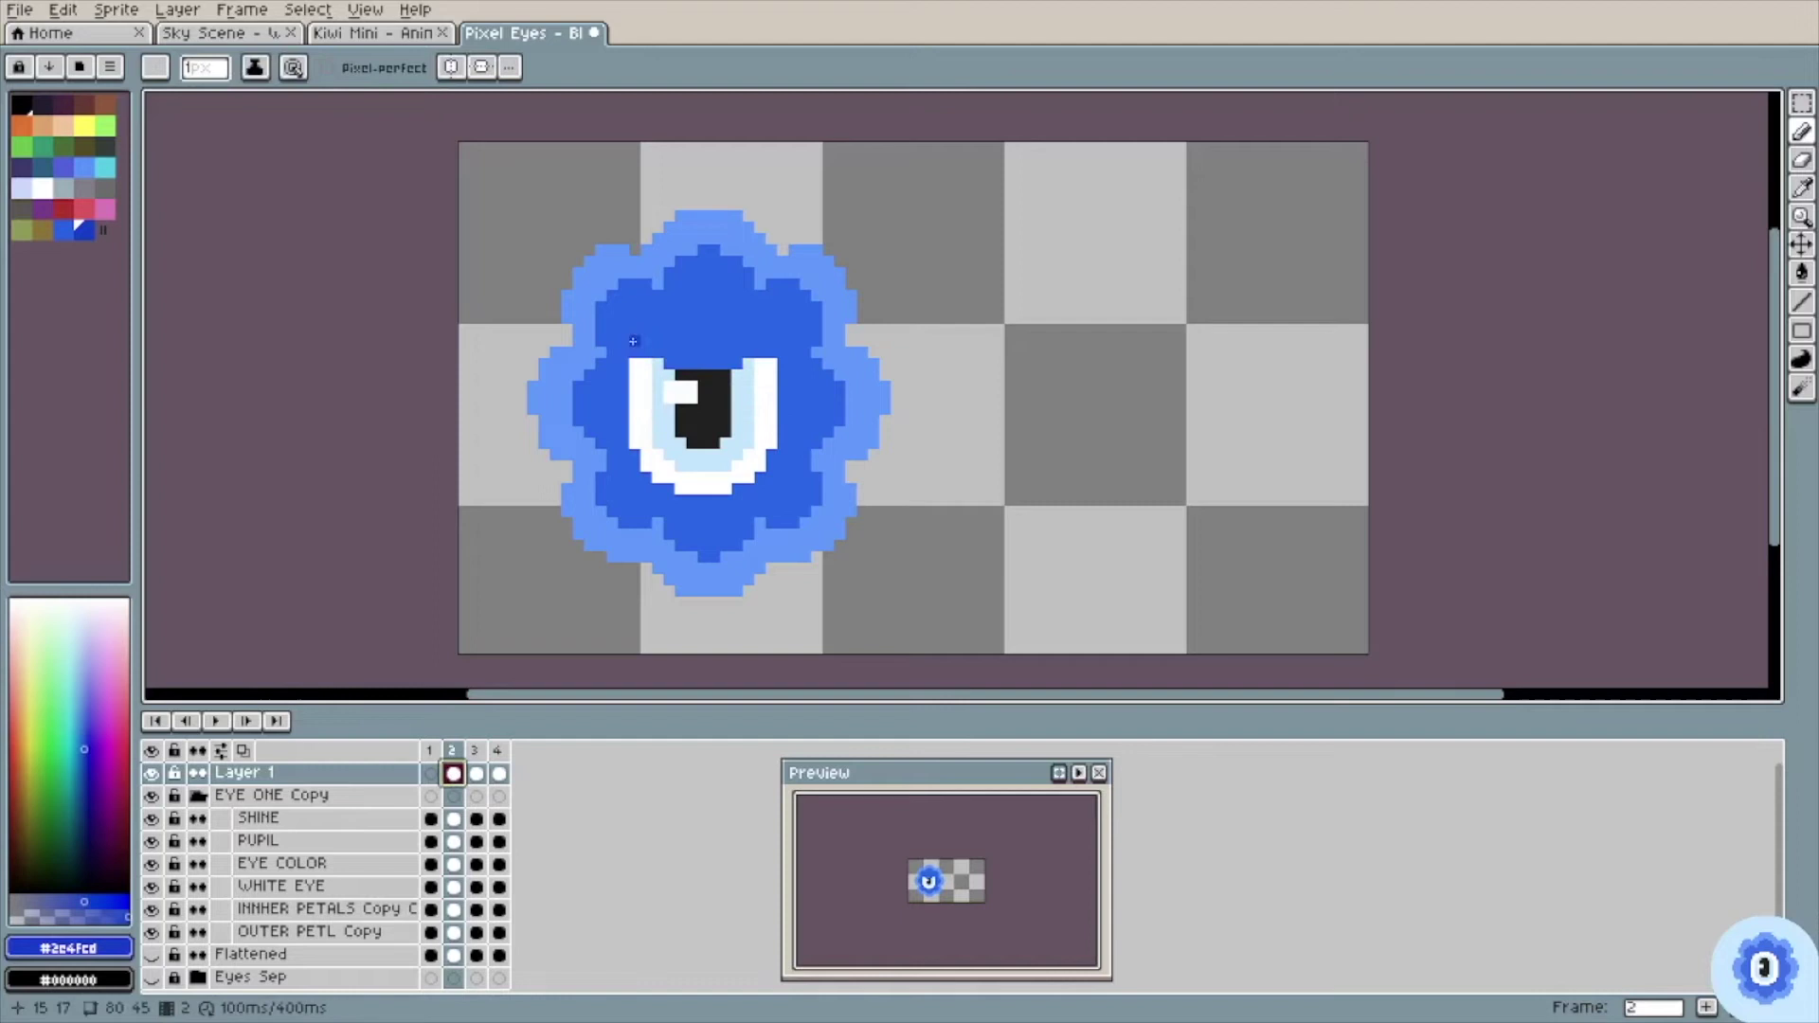
{"action": "key", "text": "period"}
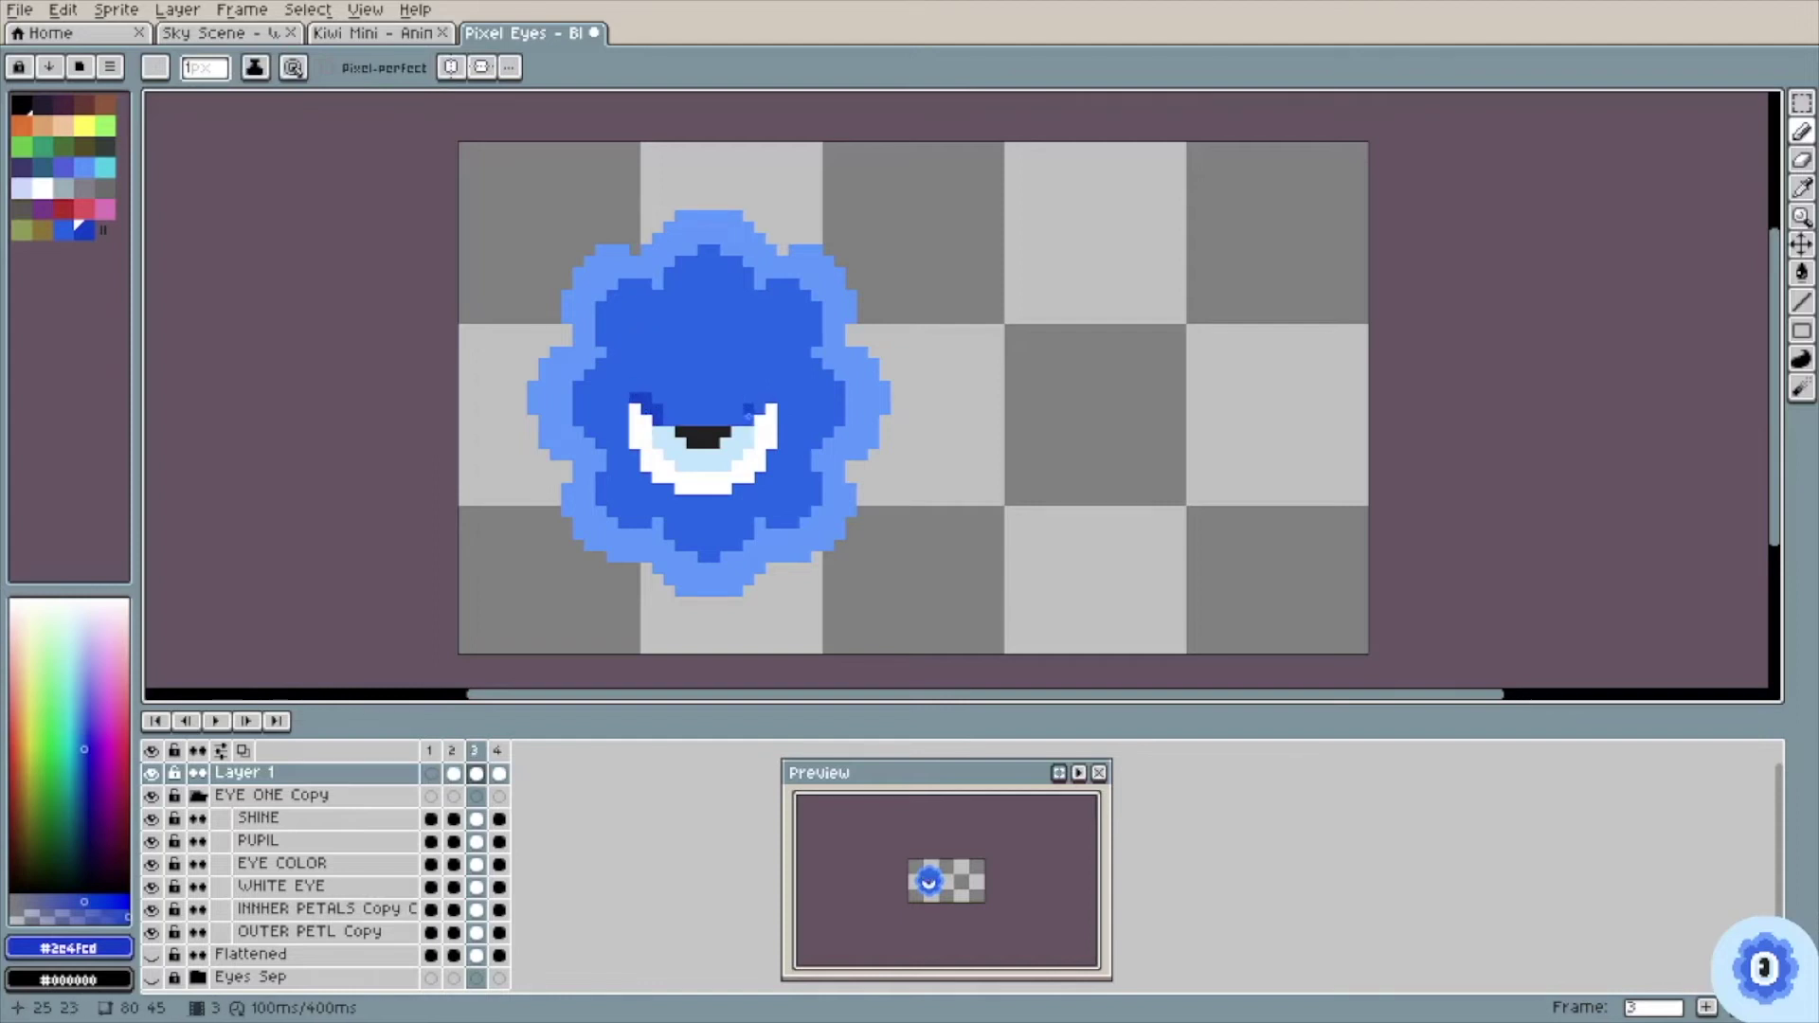
{"action": "key", "text": "period"}
{"action": "right_click", "coordinate": [477, 755]}
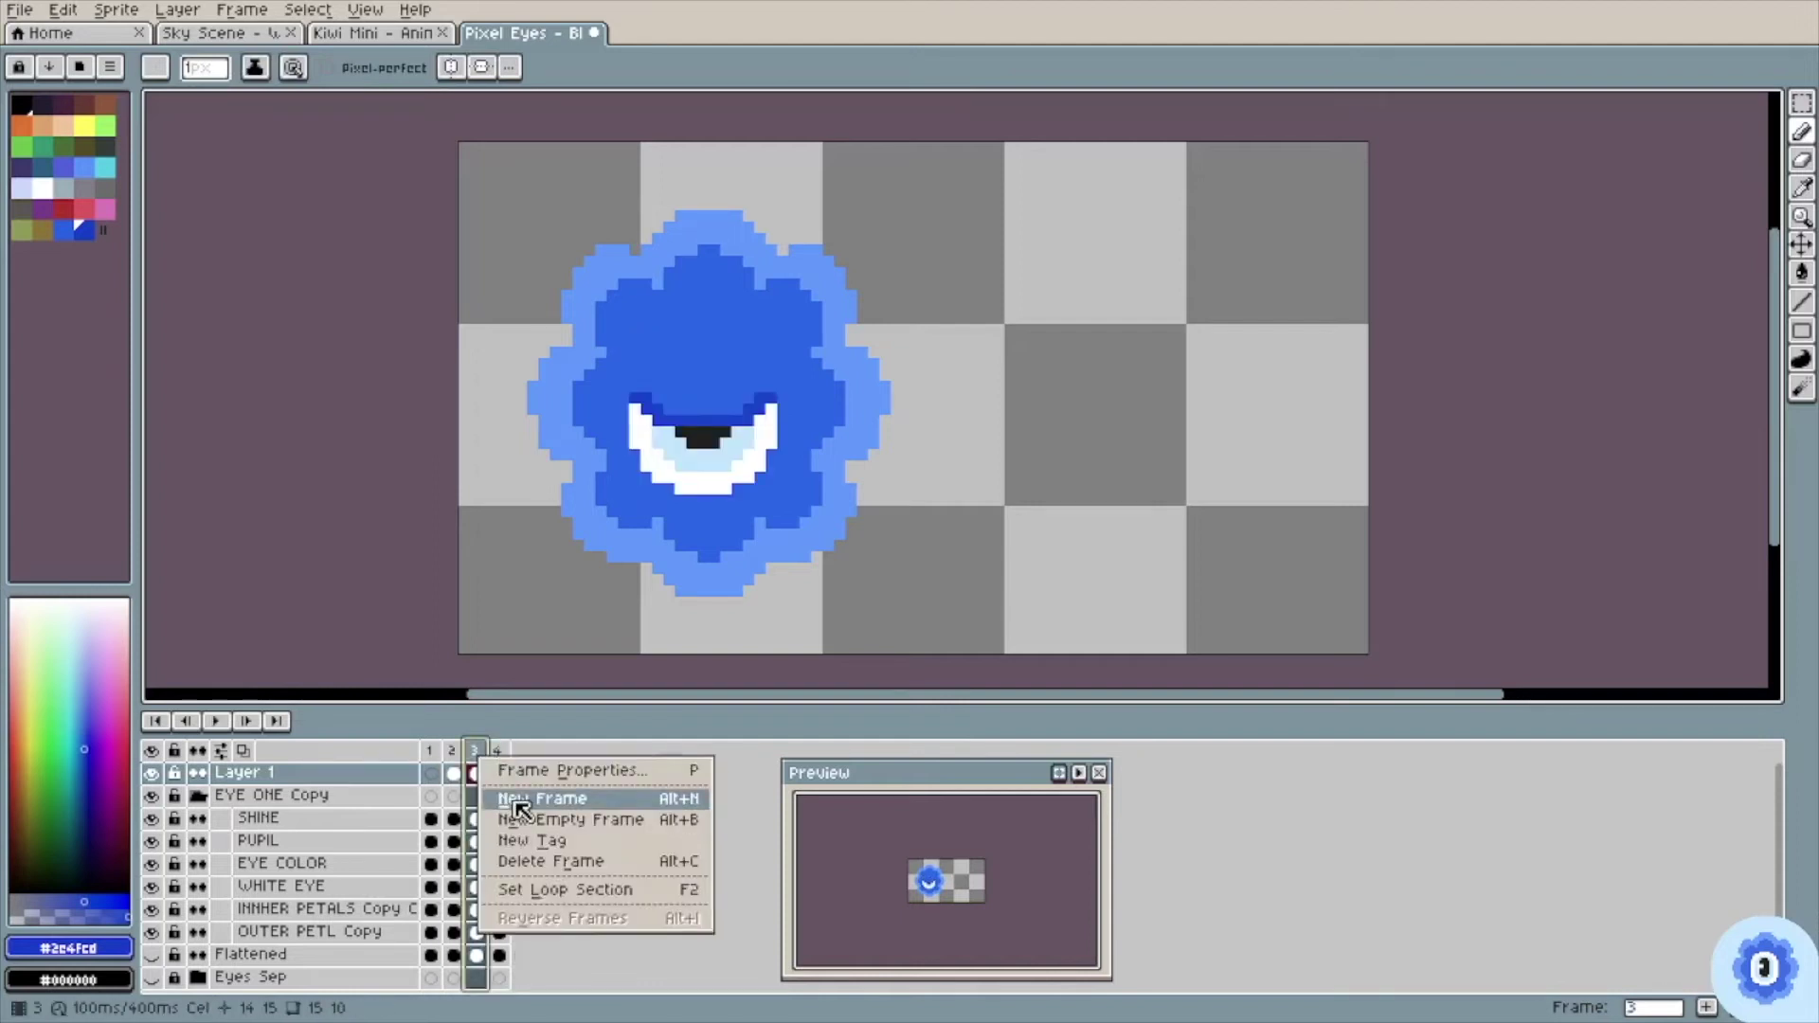
{"action": "left_click", "coordinate": [512, 803]}
{"action": "left_click", "coordinate": [454, 753]}
{"action": "left_click_drag", "start_coordinate": [501, 752], "coordinate": [559, 751]}
{"action": "key", "text": "alt+n"}
{"action": "key", "text": "Return"}
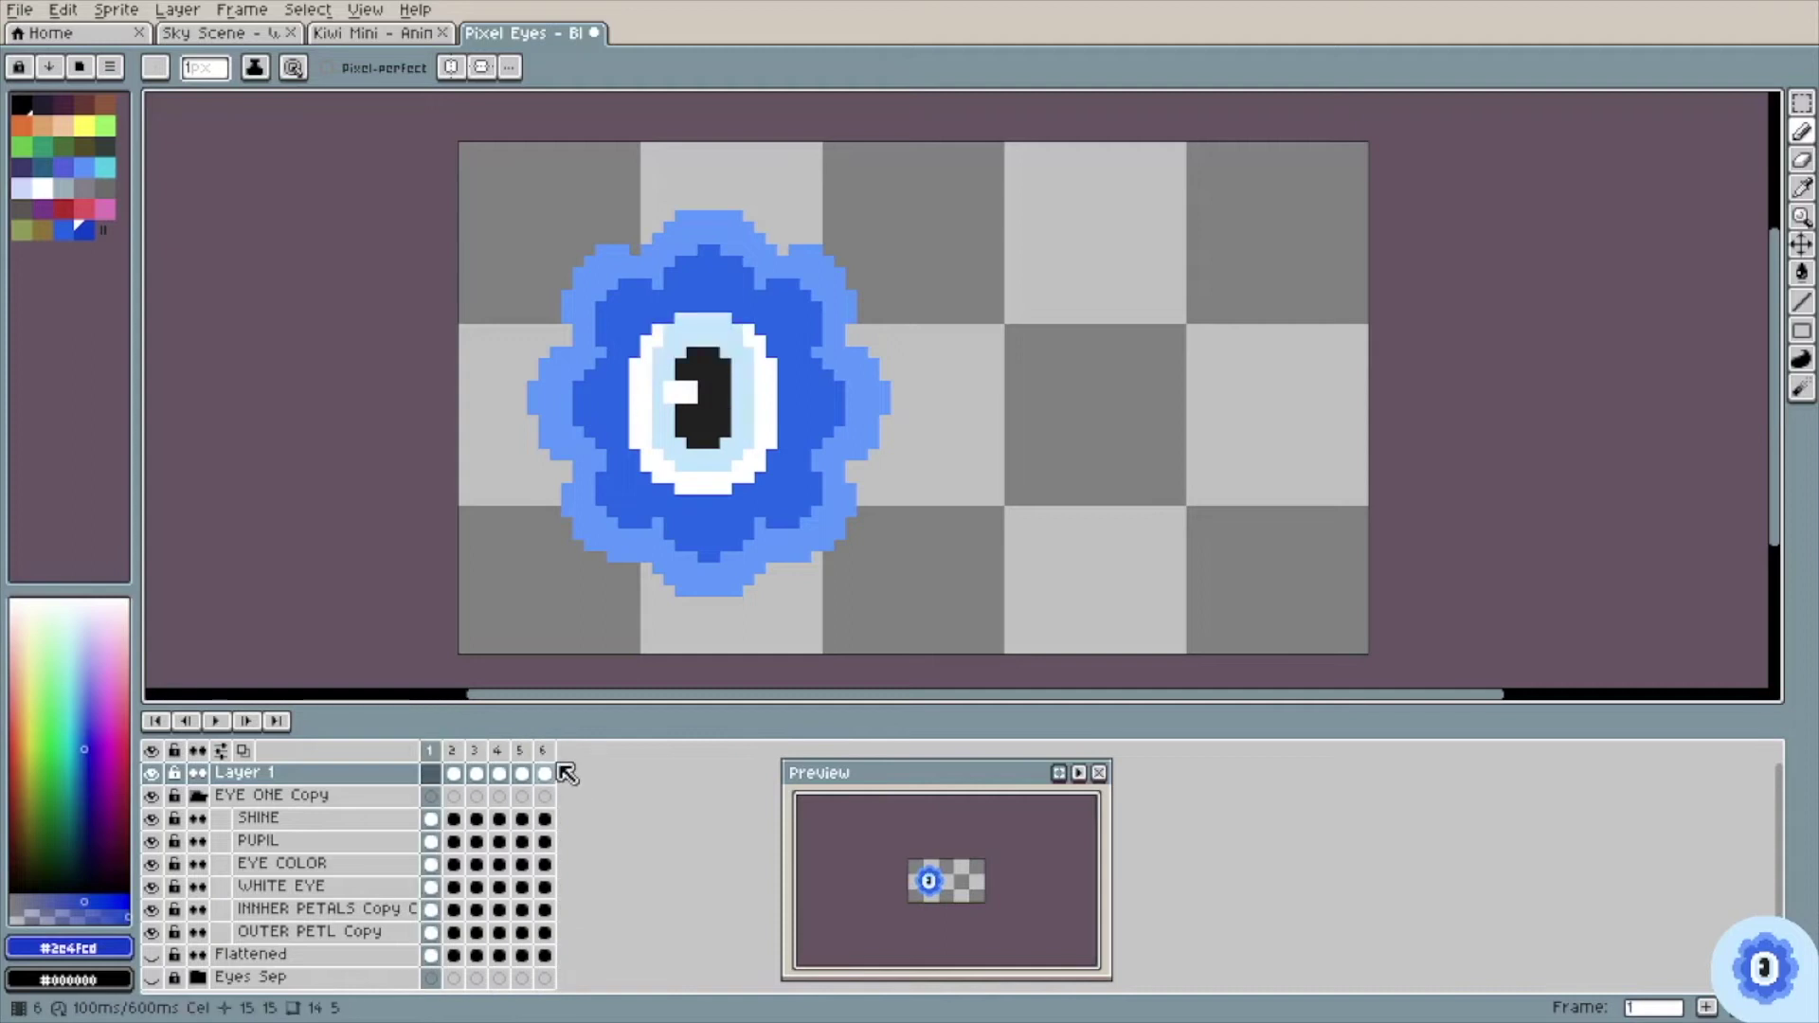
{"action": "key", "text": "Return"}
Step: Try to hold the open eye longer by inserting four copies of frame 1 before the blink
{"action": "right_click", "coordinate": [442, 754]}
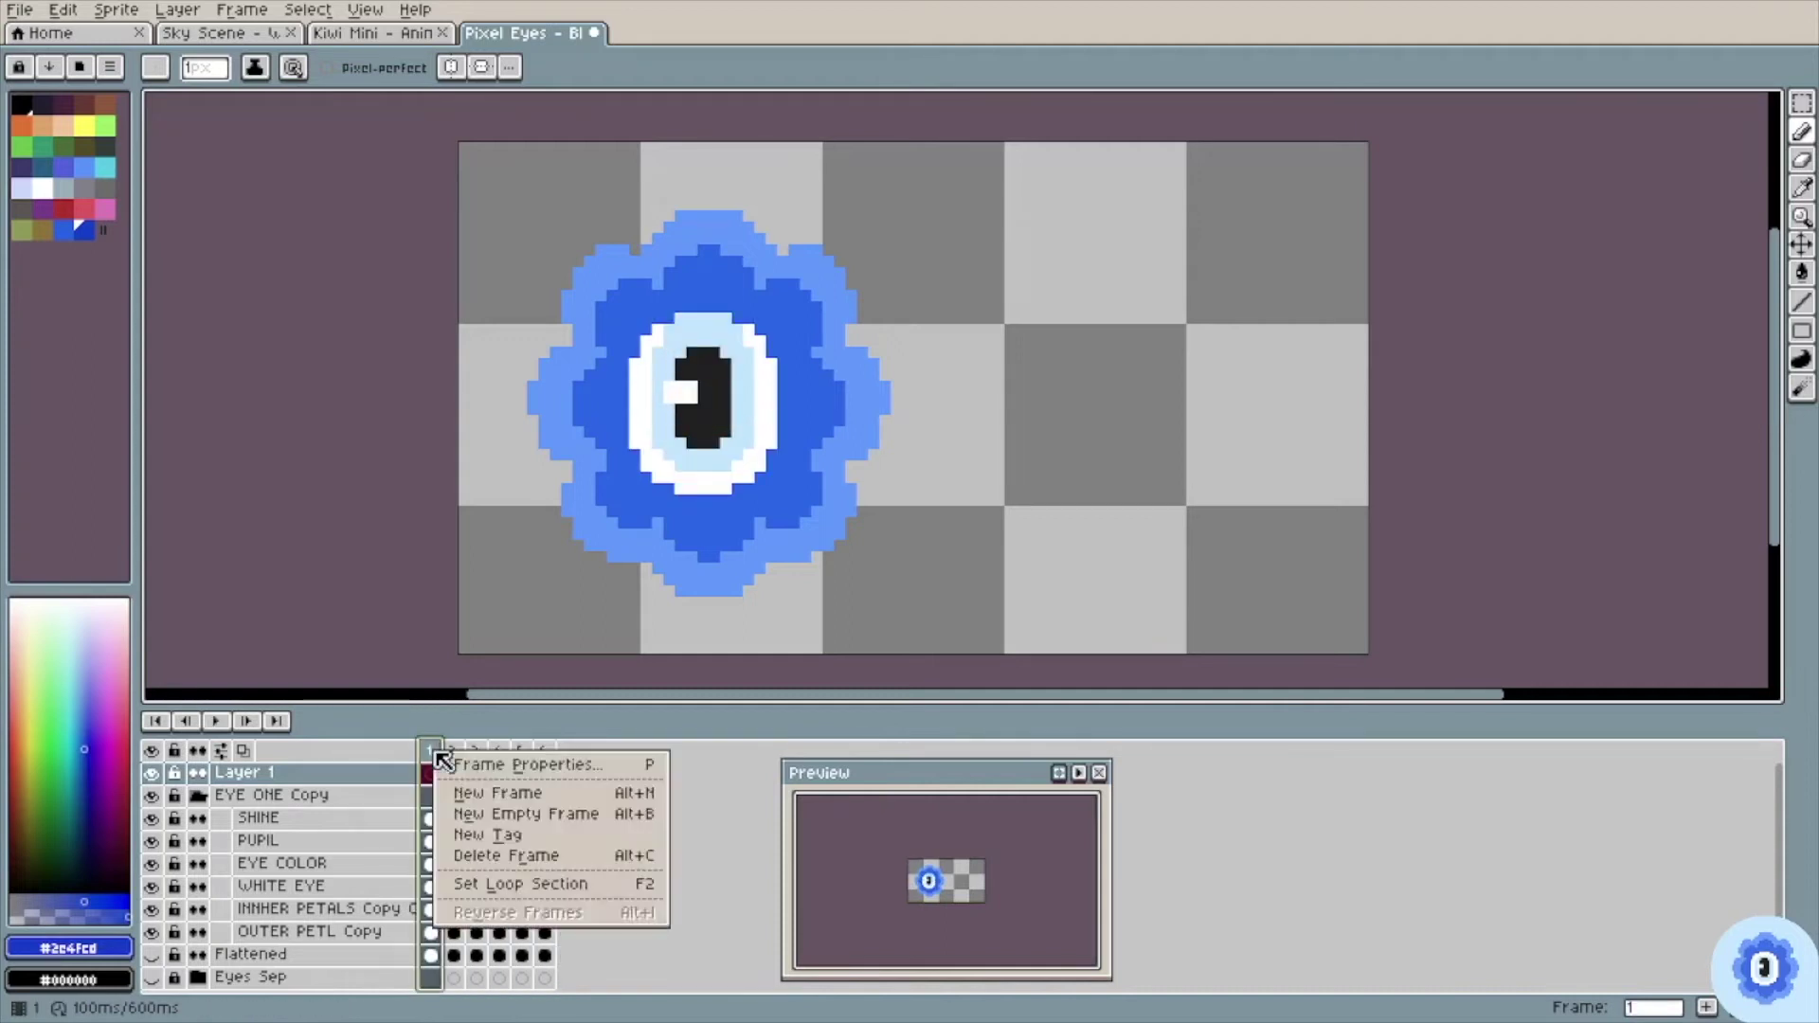
{"action": "left_click", "coordinate": [487, 796]}
{"action": "key", "text": "Return"}
{"action": "key", "text": "Return"}
{"action": "right_click", "coordinate": [436, 753]}
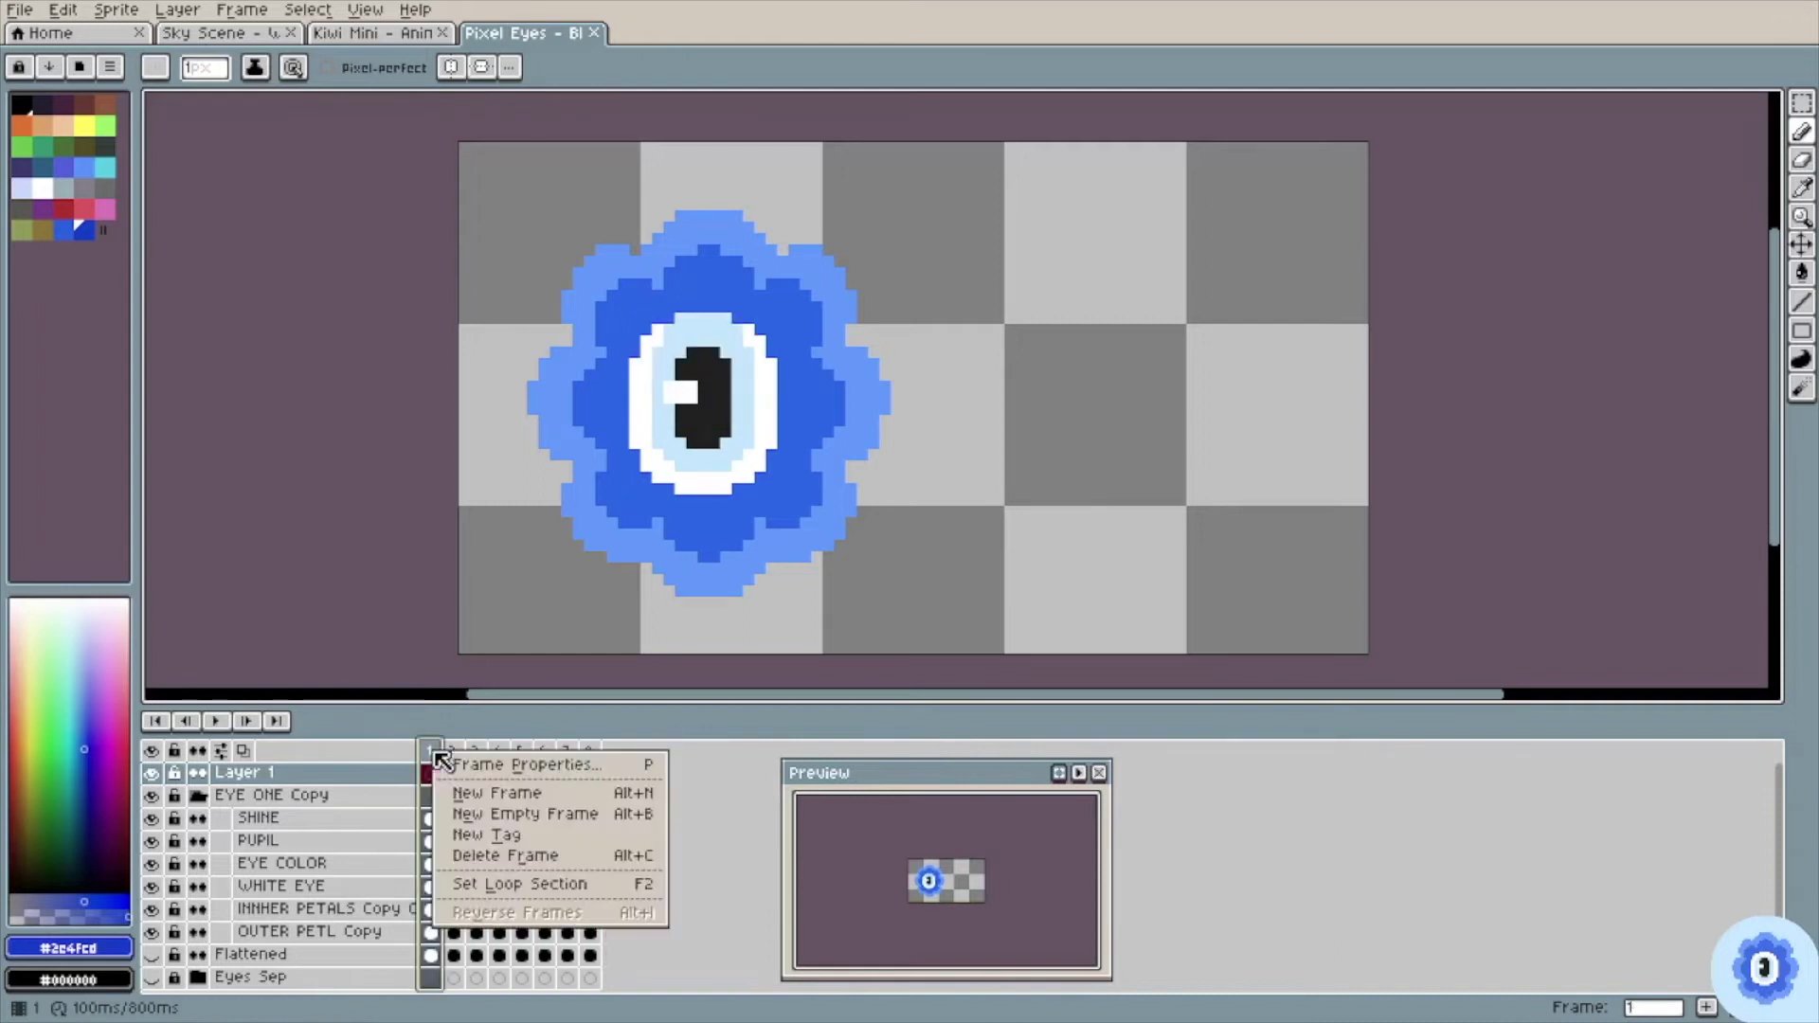
{"action": "left_click", "coordinate": [458, 793]}
{"action": "key", "text": "Return"}
{"action": "key", "text": "Return"}
Step: Delete the extra open-eye frames 2 to 5
{"action": "double_click", "coordinate": [431, 750]}
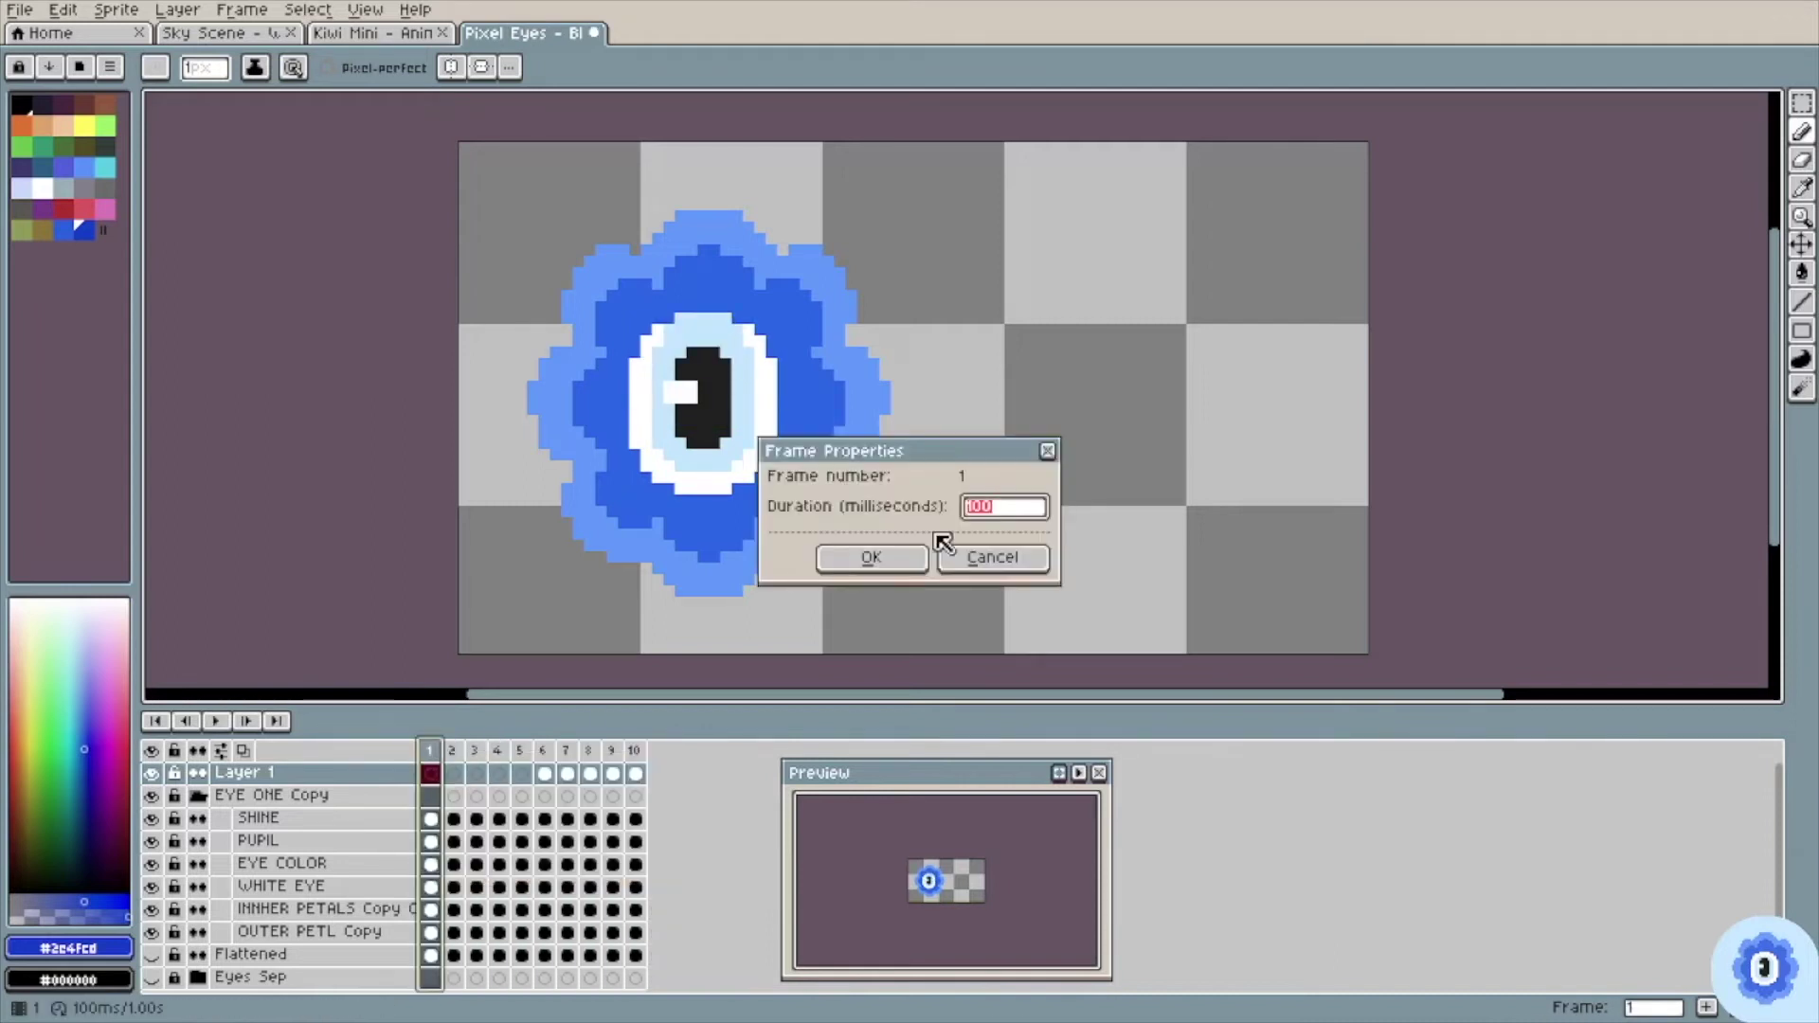
{"action": "left_click", "coordinate": [973, 558]}
{"action": "left_click_drag", "start_coordinate": [520, 751], "coordinate": [458, 757]}
{"action": "key", "text": "alt+c"}
Step: Set the duration of frame 1 to 500 ms and play the blink
{"action": "double_click", "coordinate": [434, 753]}
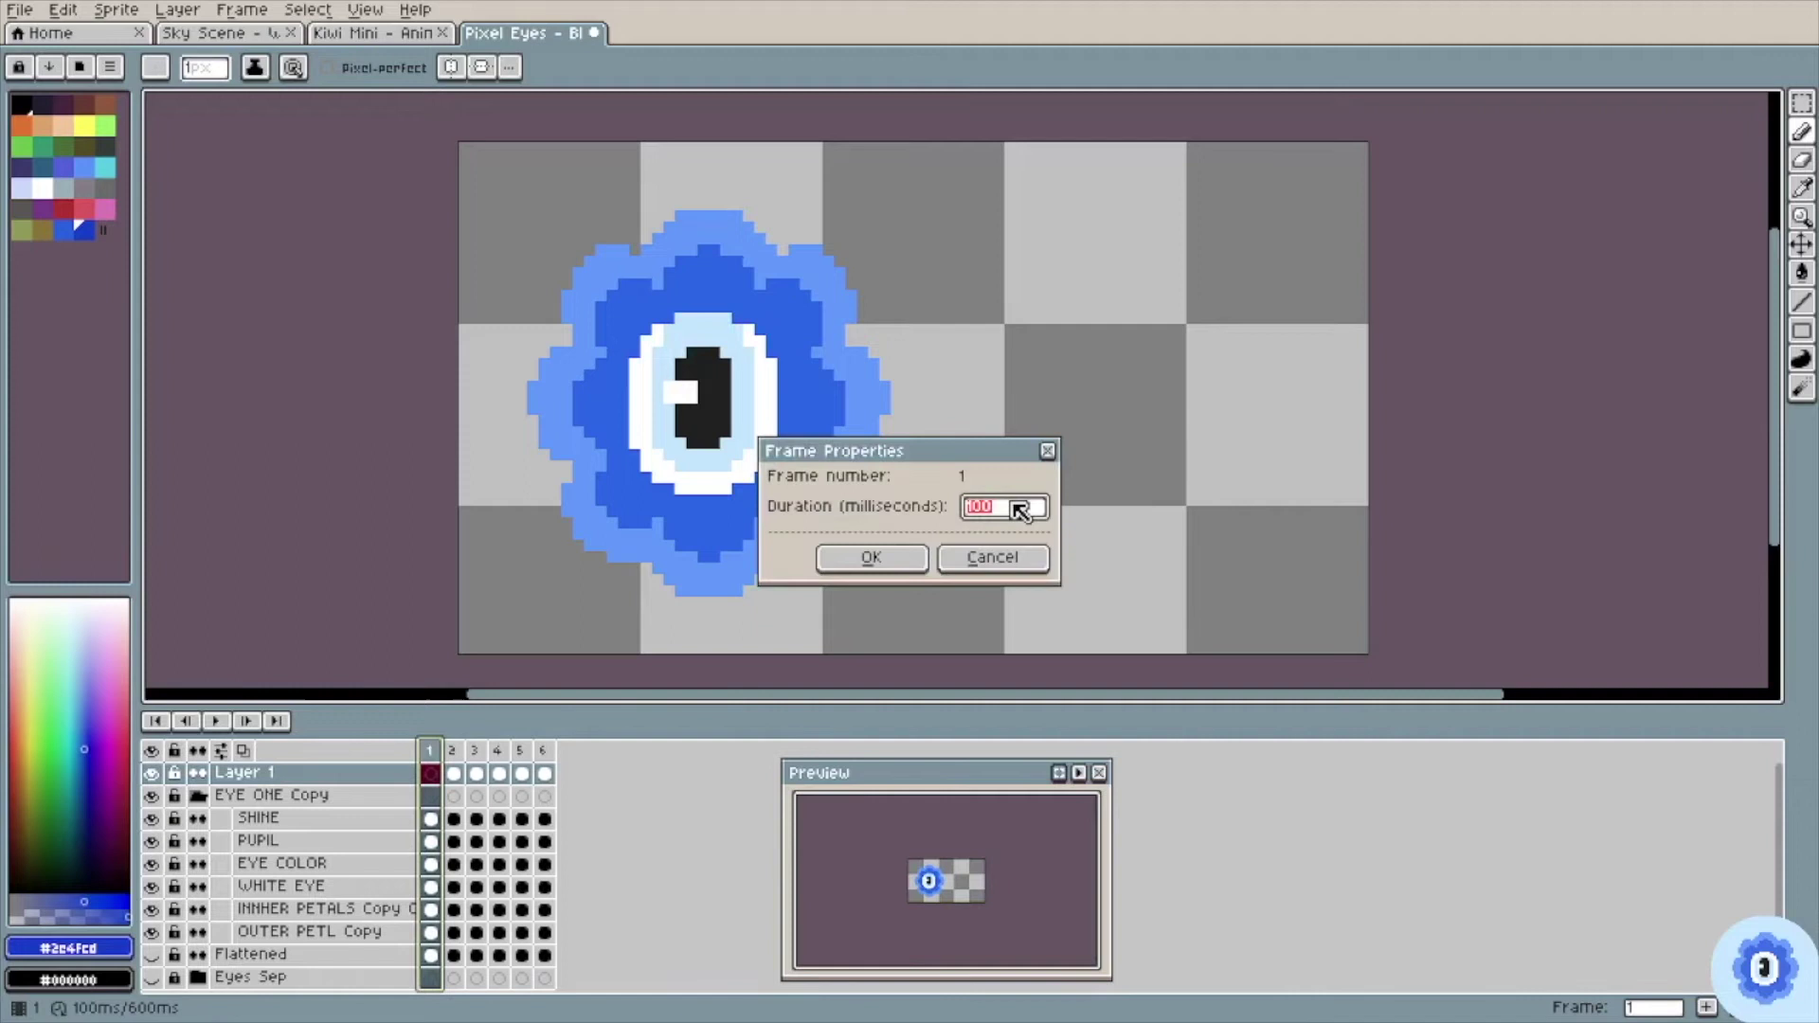
{"action": "left_click", "coordinate": [906, 549]}
{"action": "double_click", "coordinate": [430, 750]}
{"action": "type", "text": "1000"}
{"action": "key", "text": "Return"}
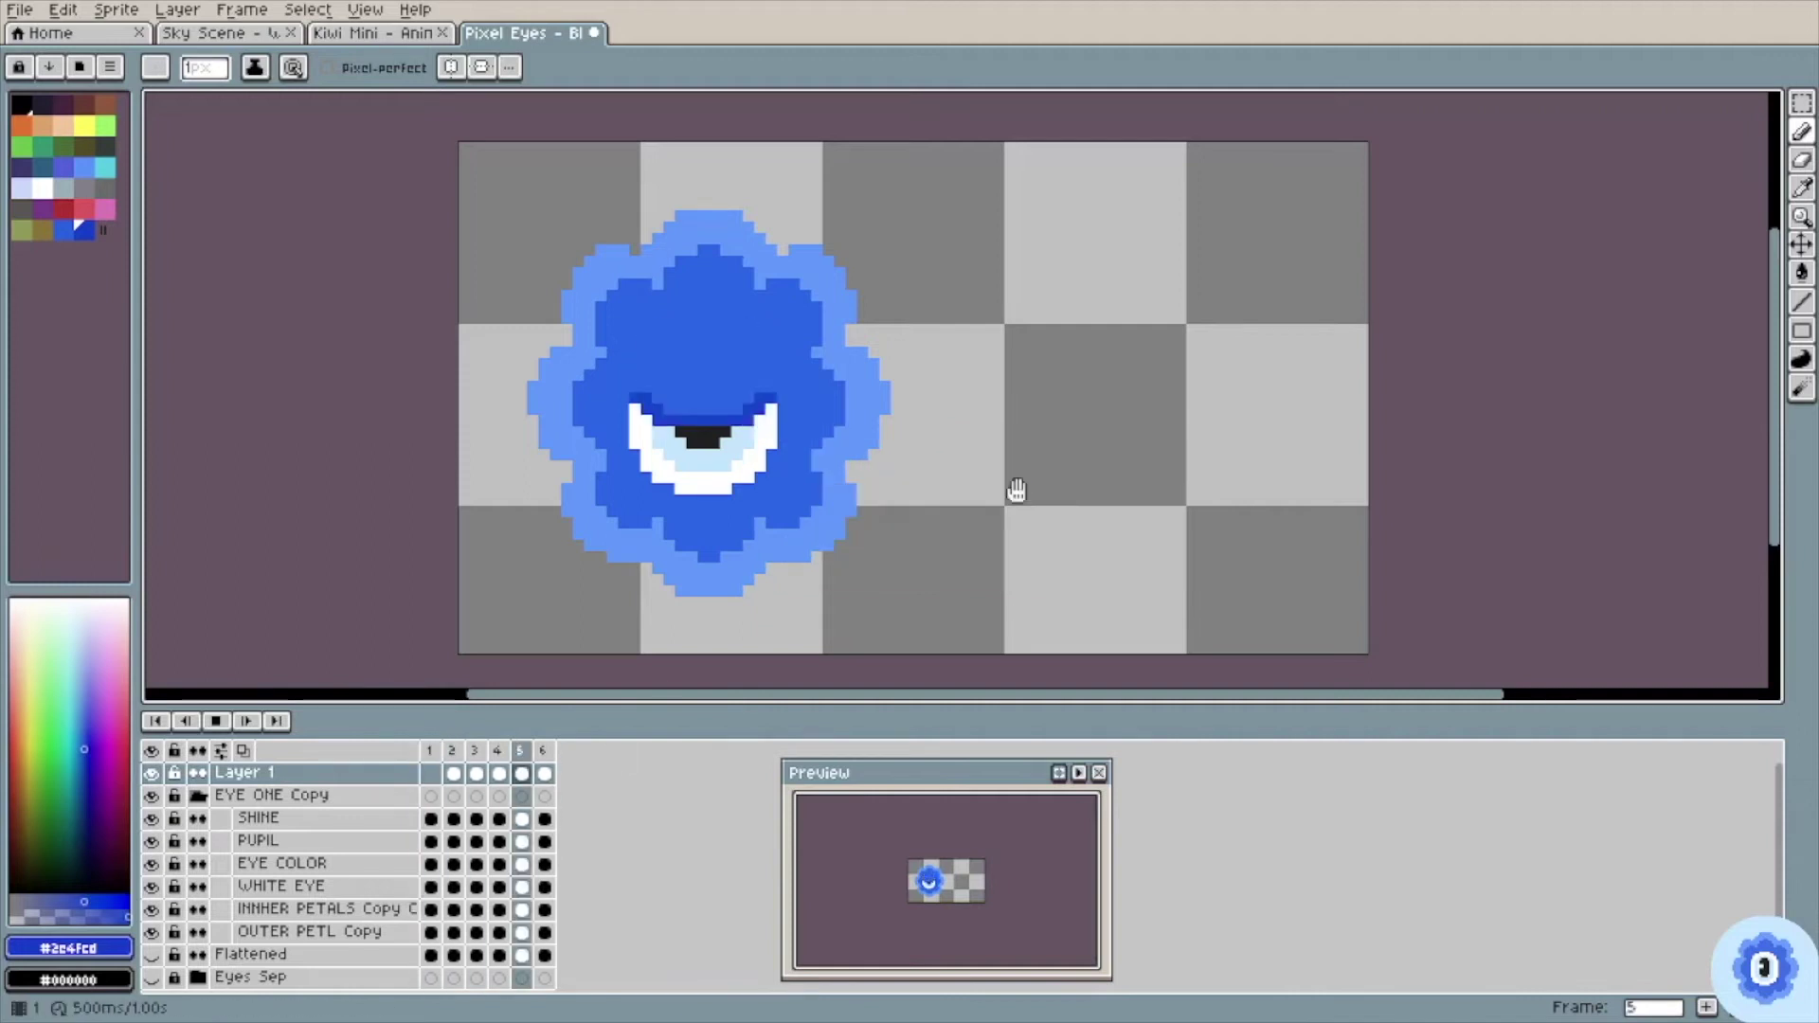
Step: Set the duration of frame 1 to 1000 ms and play the blink
{"action": "right_click", "coordinate": [433, 756]}
{"action": "left_click", "coordinate": [473, 770]}
{"action": "key", "text": "Return"}
{"action": "key", "text": "Return"}
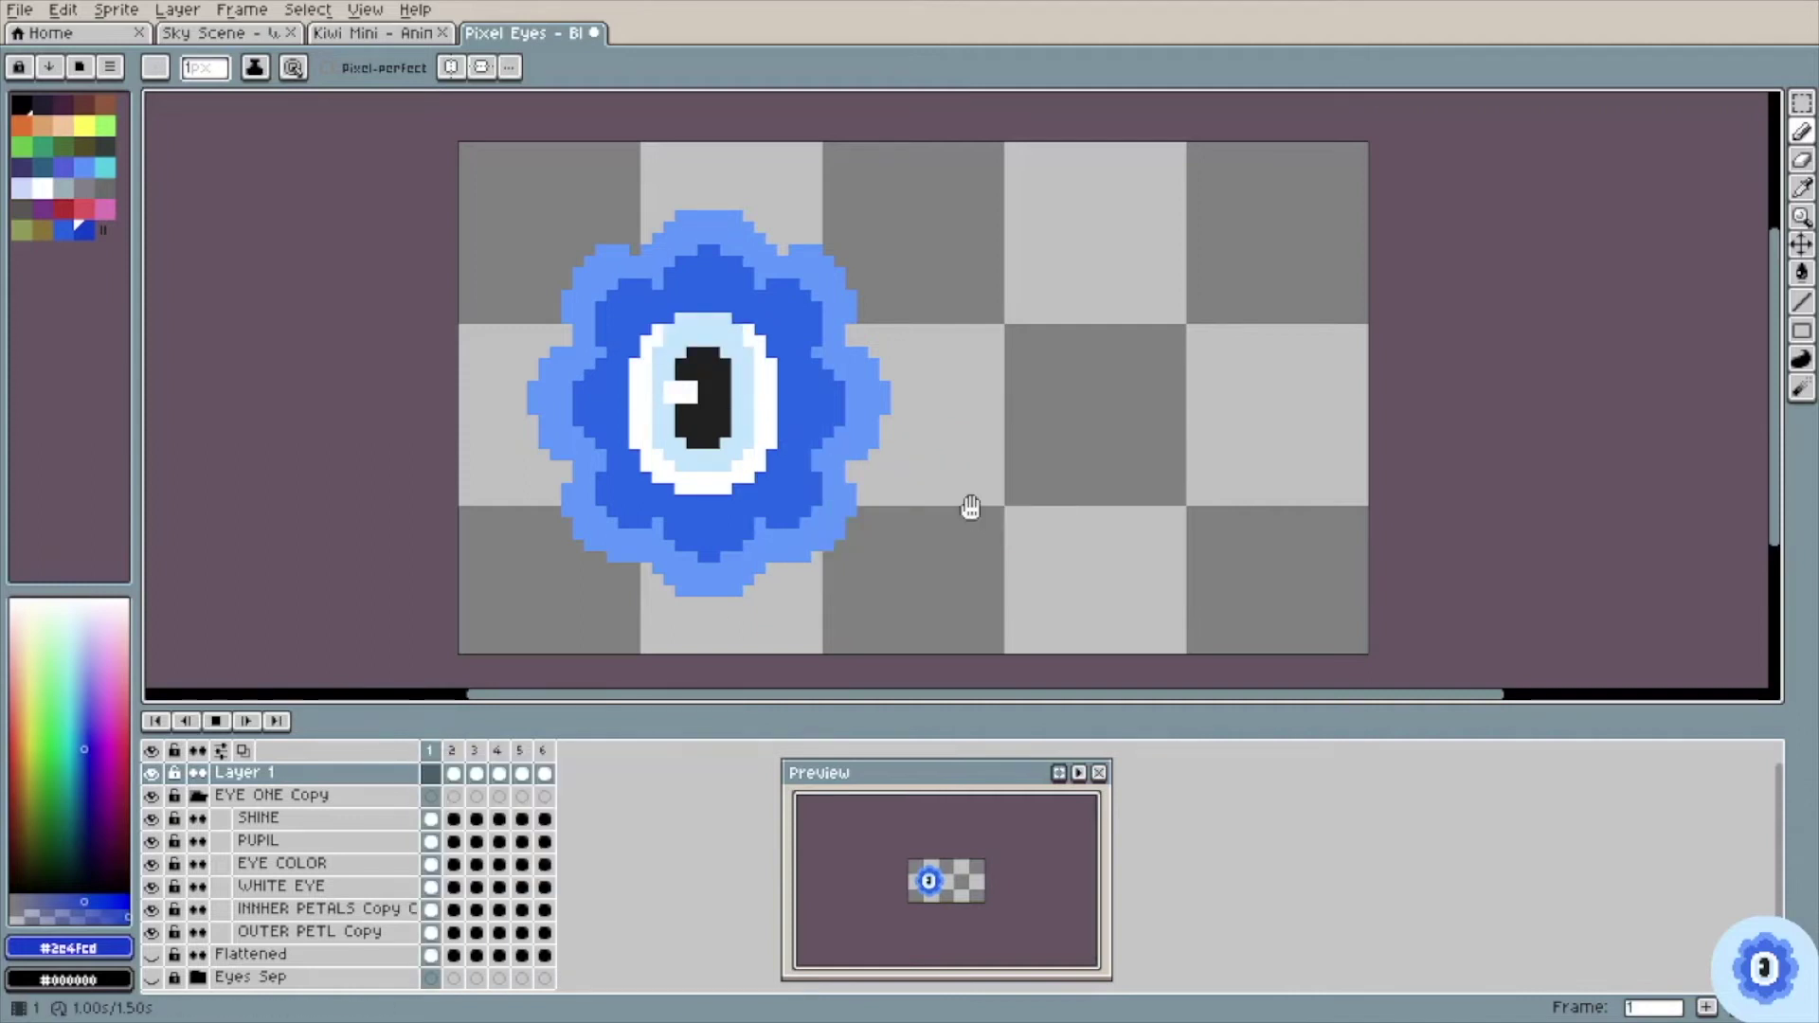
Step: Set the duration of frame 1 to 5000 ms and try a loop section over frames 2 to 6
{"action": "mouse_move", "coordinate": [455, 752]}
{"action": "left_mouse_down"}
{"action": "mouse_move", "coordinate": [545, 750]}
{"action": "mouse_move", "coordinate": [455, 752]}
{"action": "left_mouse_up"}
{"action": "key", "text": "F2"}
{"action": "key", "text": "F2"}
{"action": "left_click", "coordinate": [1012, 614]}
{"action": "double_click", "coordinate": [454, 751]}
{"action": "key", "text": "Escape"}
{"action": "key", "text": "p"}
{"action": "left_click", "coordinate": [919, 551]}
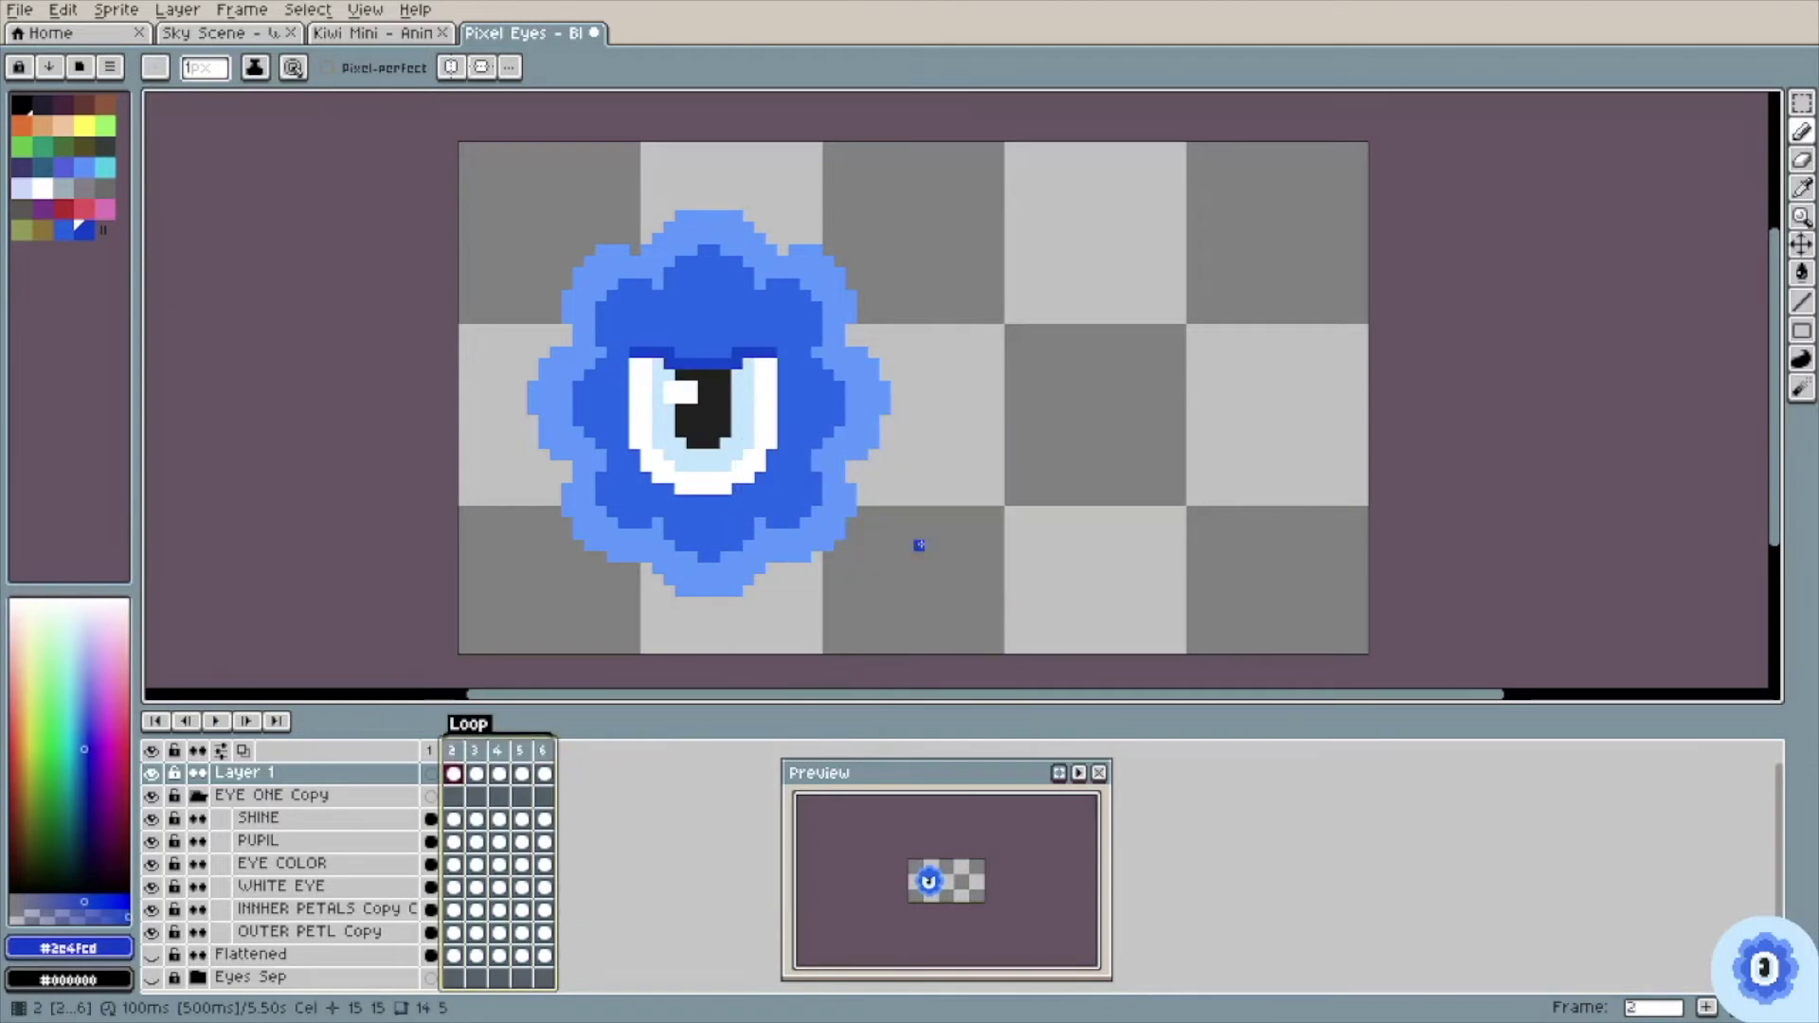
Step: Remove the loop section, set the duration of frames 2 to 6 to 50 ms, and play the animation
{"action": "key", "text": "Return"}
{"action": "left_click", "coordinate": [489, 721]}
{"action": "left_click", "coordinate": [949, 617]}
{"action": "right_click", "coordinate": [472, 722]}
{"action": "left_click", "coordinate": [585, 759]}
{"action": "key", "text": "Return"}
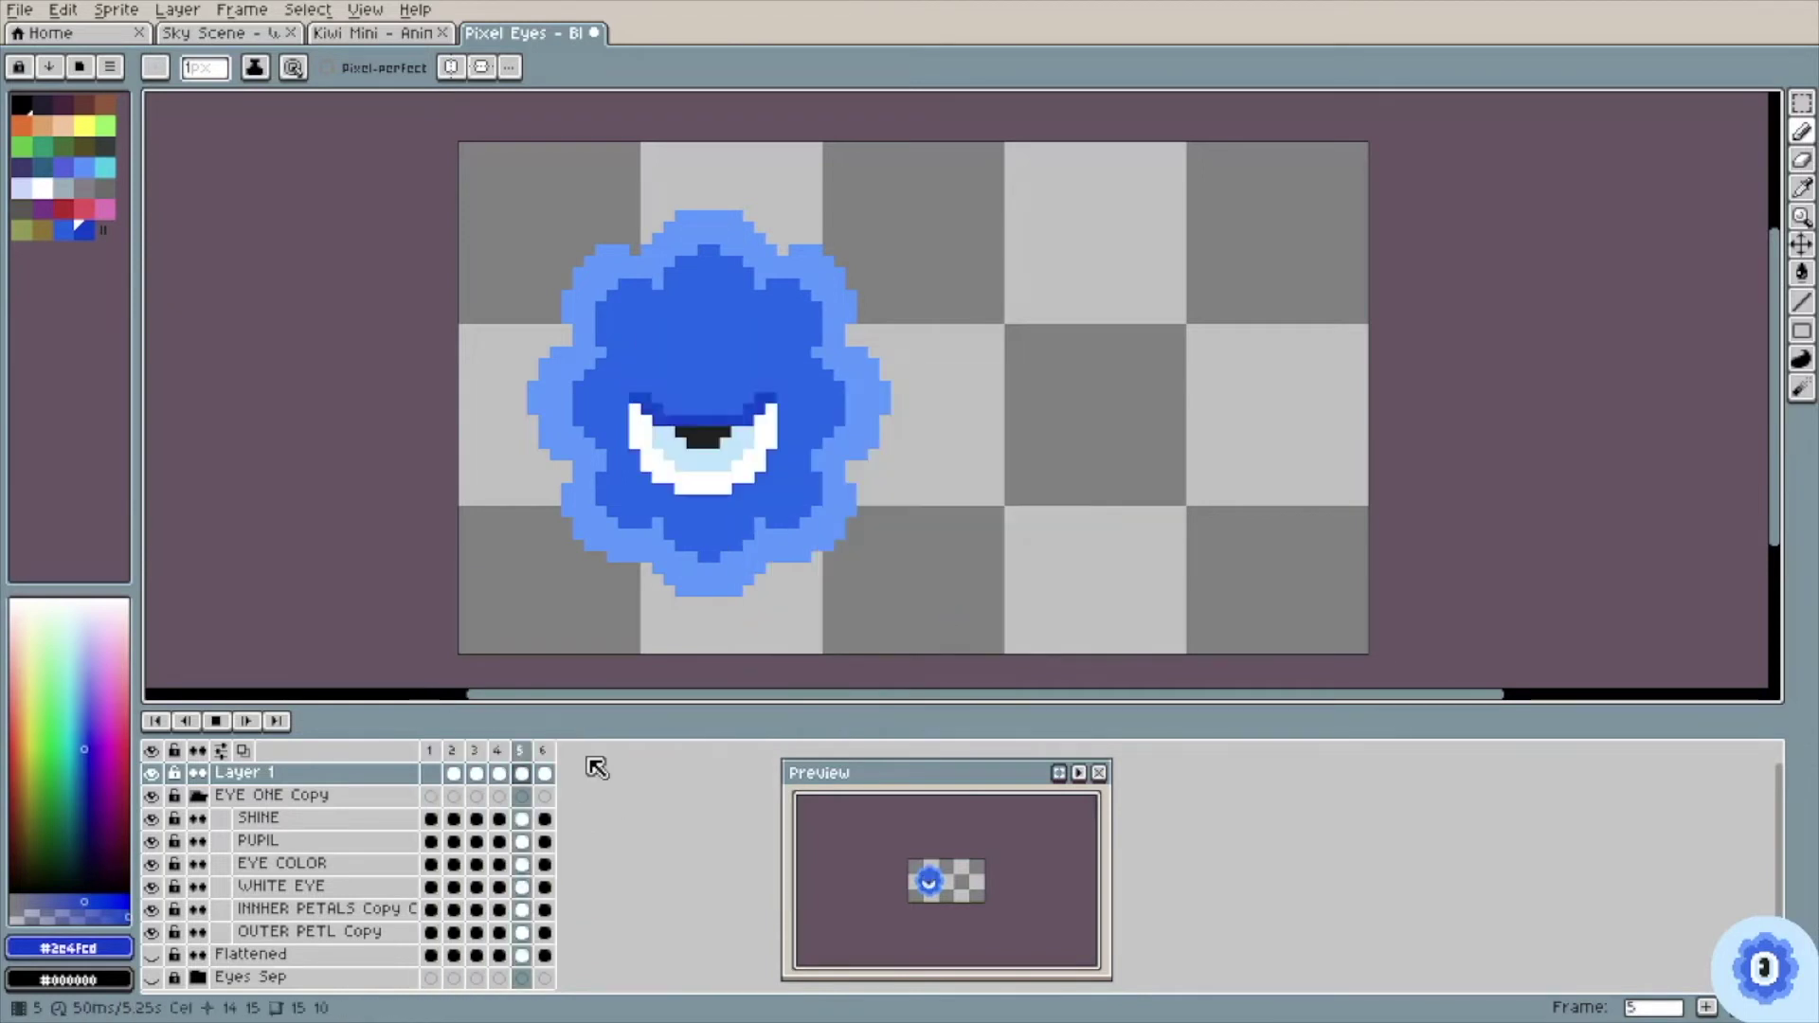
Step: Duplicate the open-eye frame 1 to the end as frame 7 with a duration of 50 ms
{"action": "left_click", "coordinate": [431, 752]}
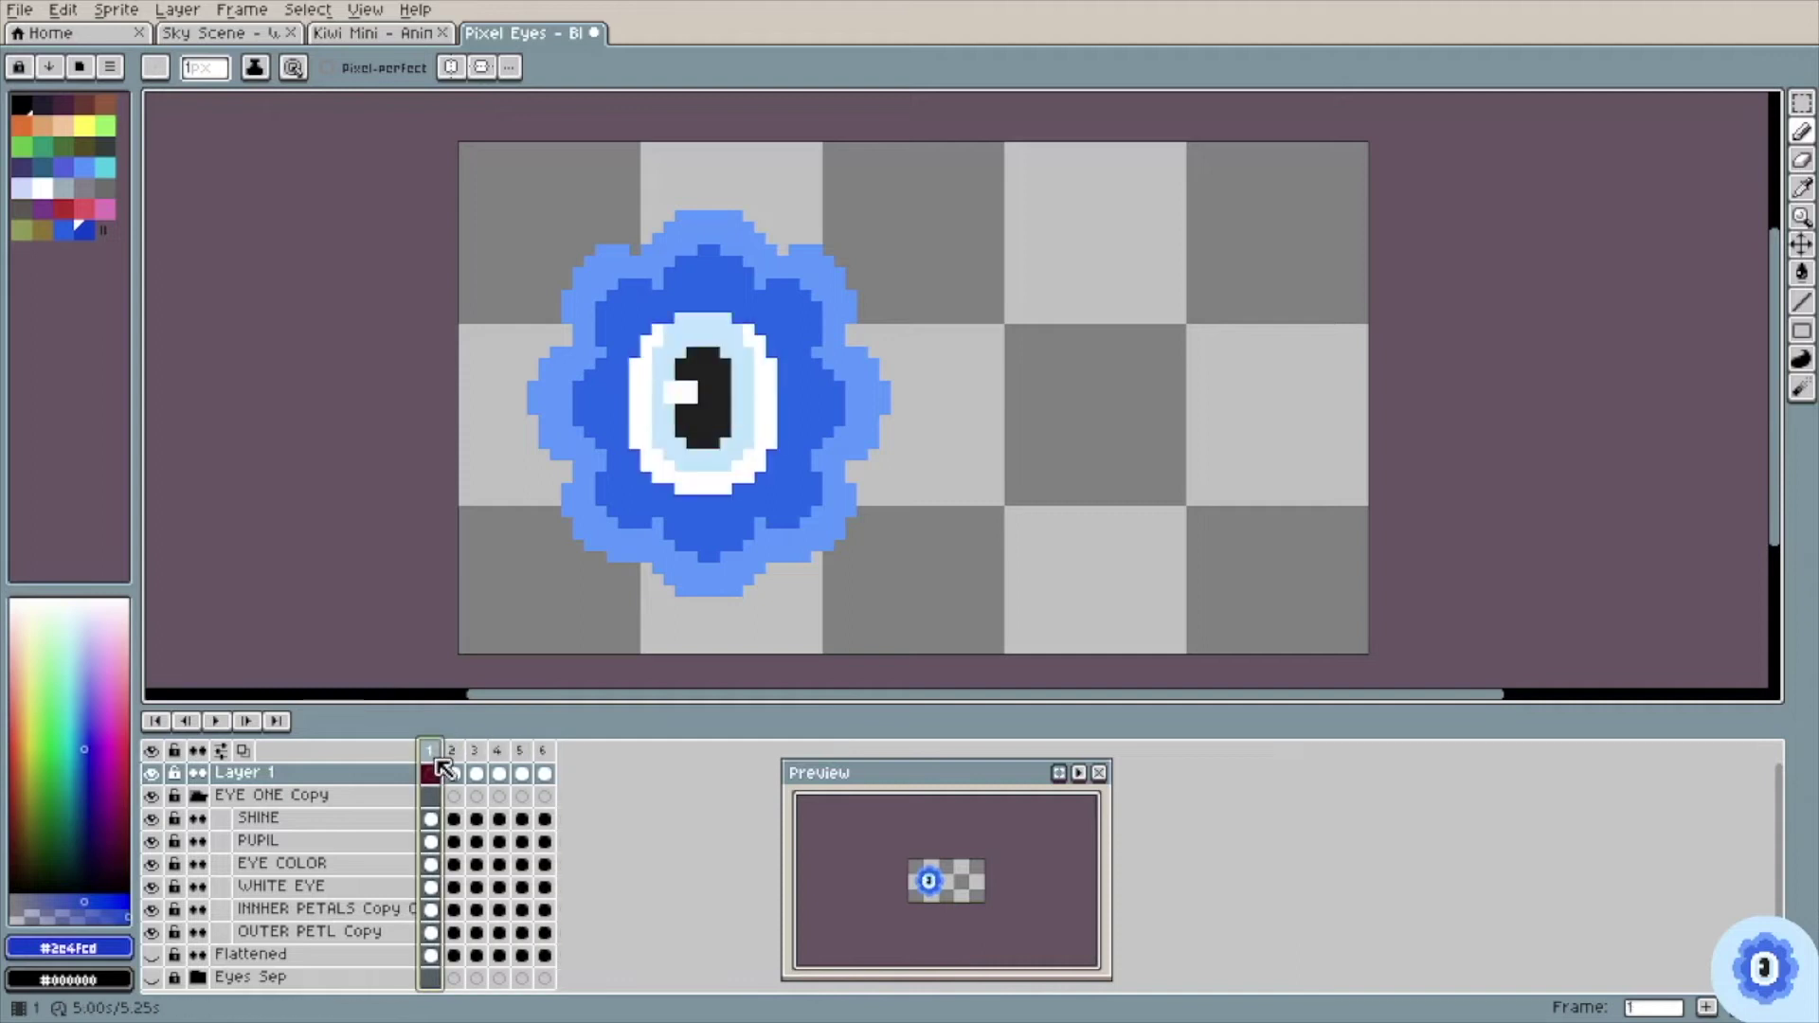
{"action": "right_click", "coordinate": [437, 759]}
{"action": "left_click", "coordinate": [493, 822]}
{"action": "left_click_drag", "start_coordinate": [465, 749], "coordinate": [574, 752]}
{"action": "double_click", "coordinate": [568, 752]}
{"action": "type", "text": "5000"}
{"action": "left_click", "coordinate": [900, 549]}
Step: Try a loop section over frames 2 to 6, remove it again, and play the animation
{"action": "left_click_drag", "start_coordinate": [454, 752], "coordinate": [546, 750]}
{"action": "right_click", "coordinate": [546, 750]}
{"action": "left_click", "coordinate": [596, 881]}
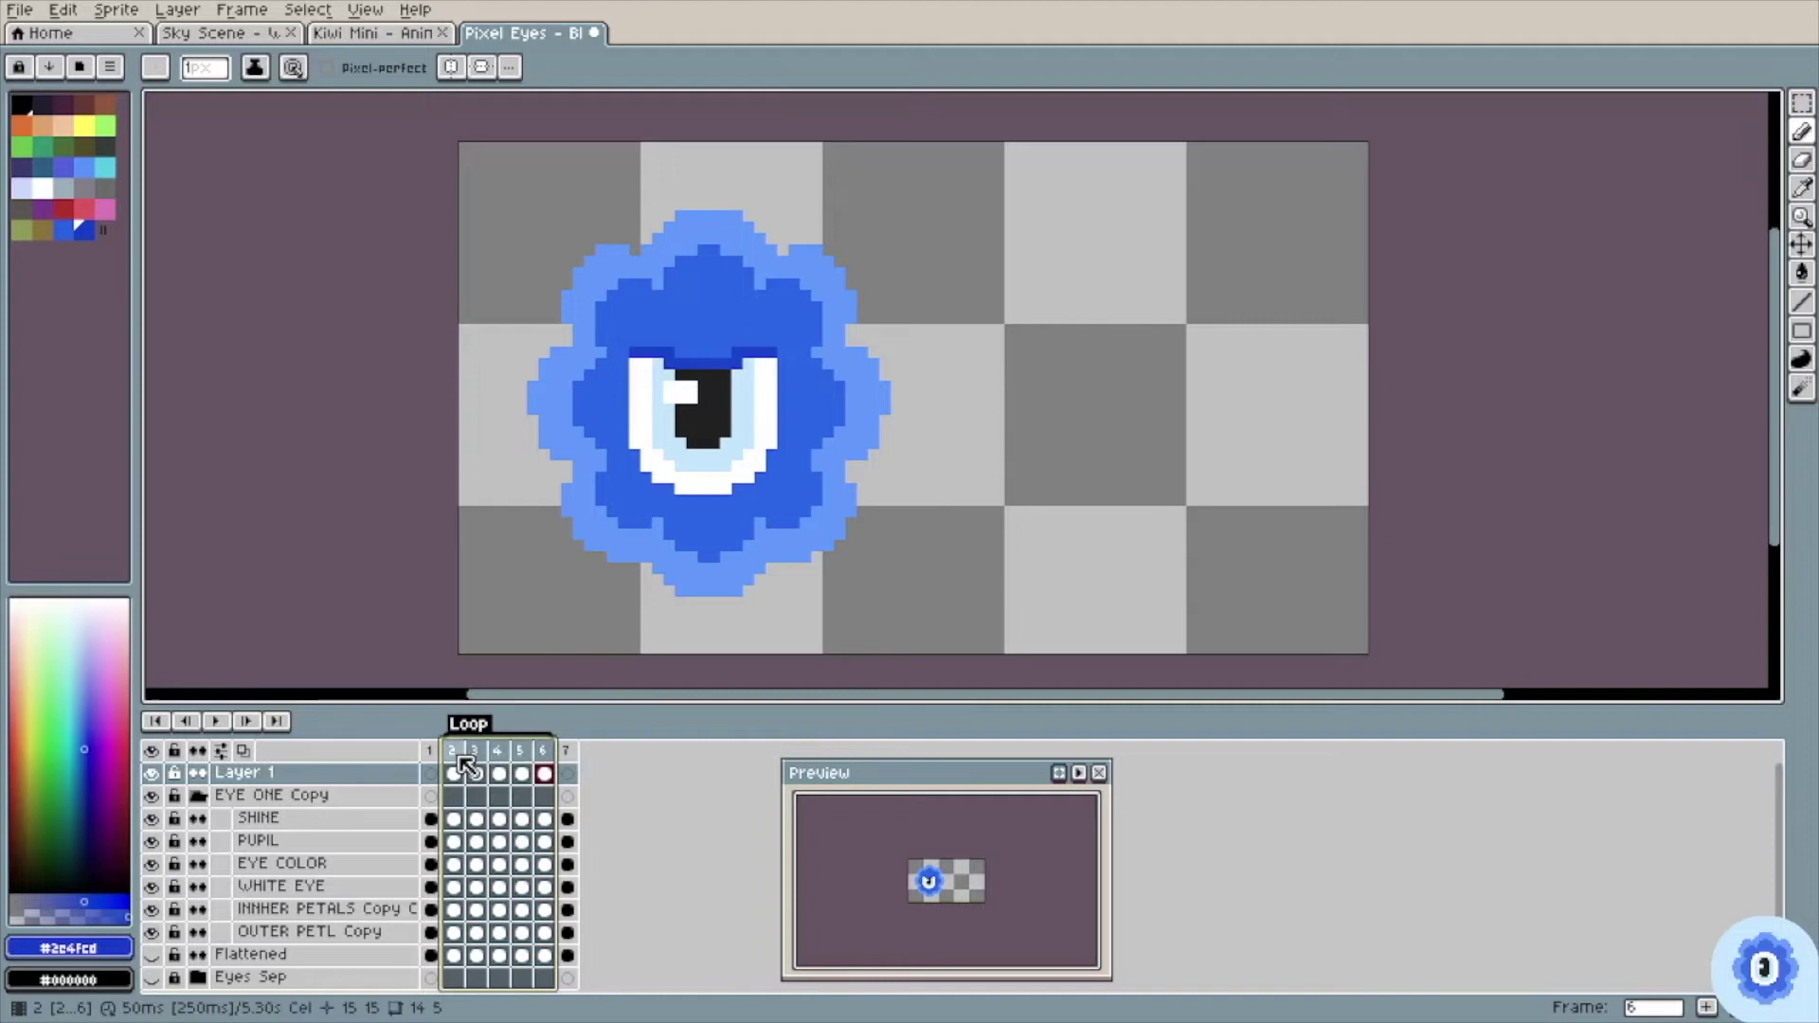
{"action": "right_click", "coordinate": [451, 751]}
{"action": "left_click", "coordinate": [566, 743]}
{"action": "key", "text": "ctrl+z"}
{"action": "left_click", "coordinate": [453, 751]}
{"action": "key", "text": "Return"}
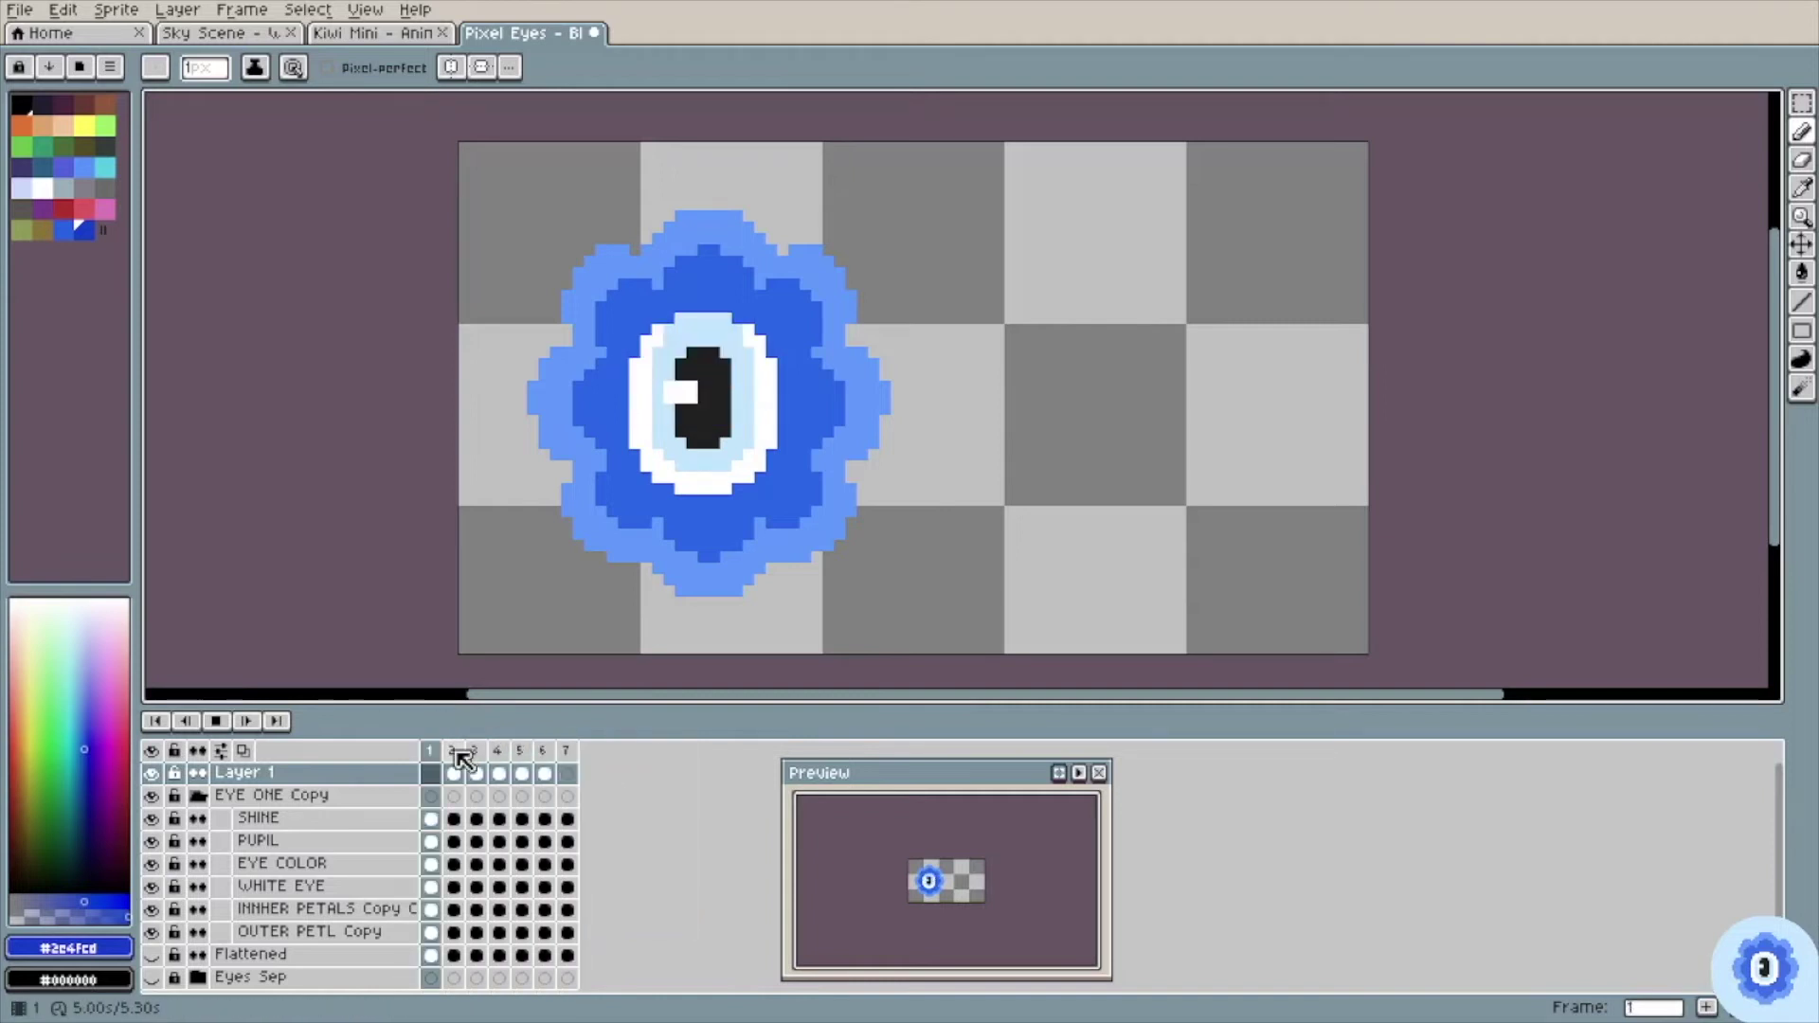
Step: Copy blink frames 2, 3 and 4 to the end as frames 8, 9 and 10 to start a second blink
{"action": "left_click", "coordinate": [461, 753]}
{"action": "right_click", "coordinate": [460, 755]}
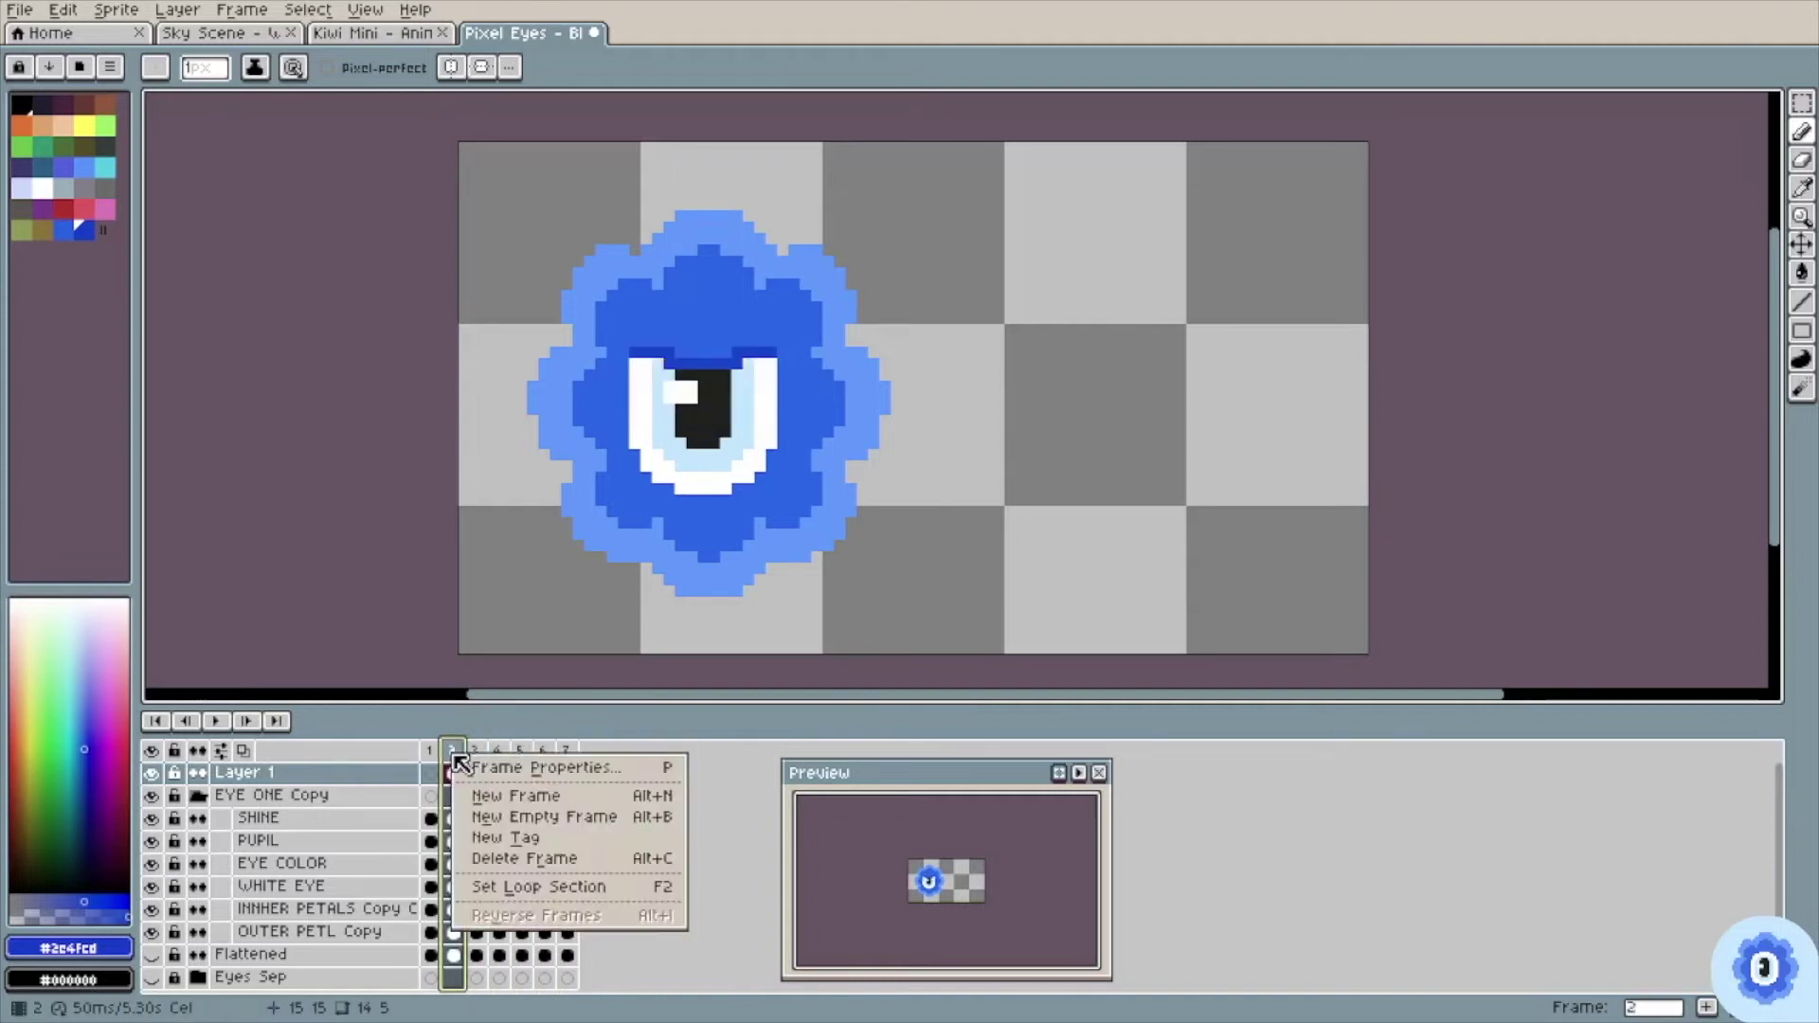
{"action": "left_click", "coordinate": [526, 795]}
{"action": "left_click", "coordinate": [499, 751]}
{"action": "key", "text": "alt+n"}
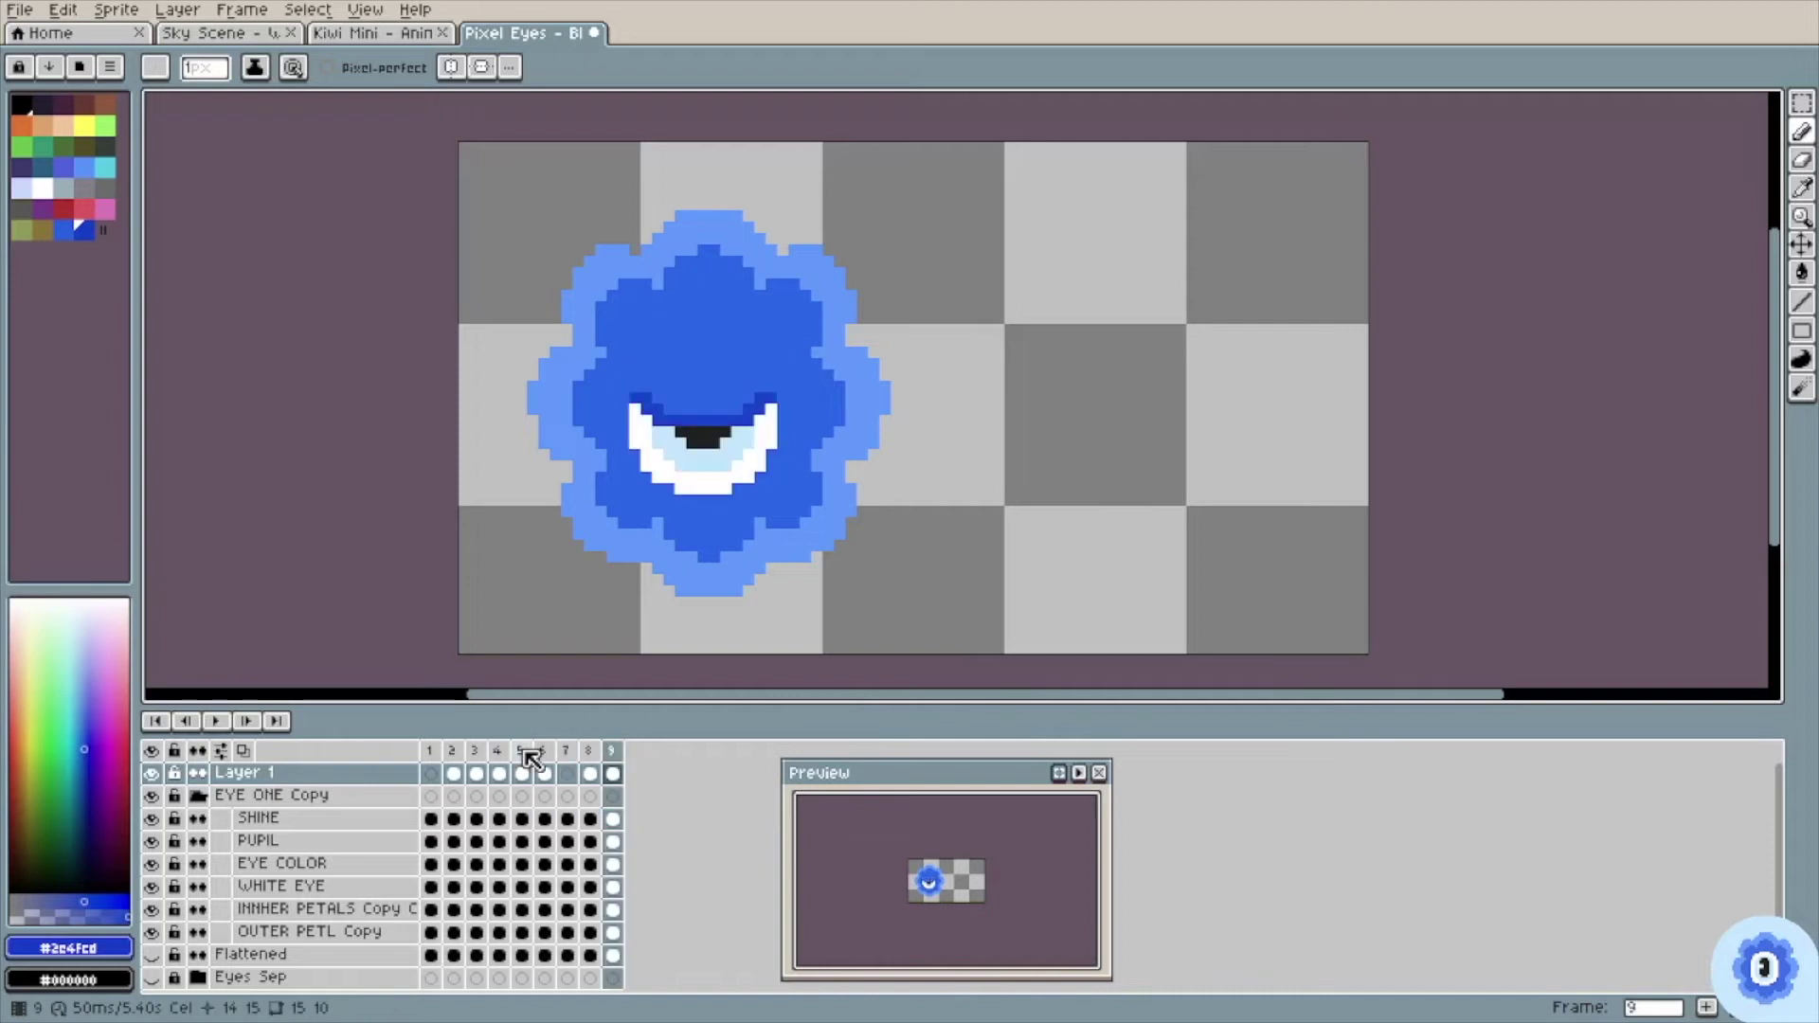
{"action": "right_click", "coordinate": [498, 749]}
{"action": "left_click", "coordinate": [530, 784]}
{"action": "left_click", "coordinate": [521, 752]}
{"action": "left_click_drag", "start_coordinate": [521, 742], "coordinate": [652, 754]}
{"action": "key", "text": "Left"}
{"action": "key", "text": "Right"}
{"action": "left_click", "coordinate": [612, 749]}
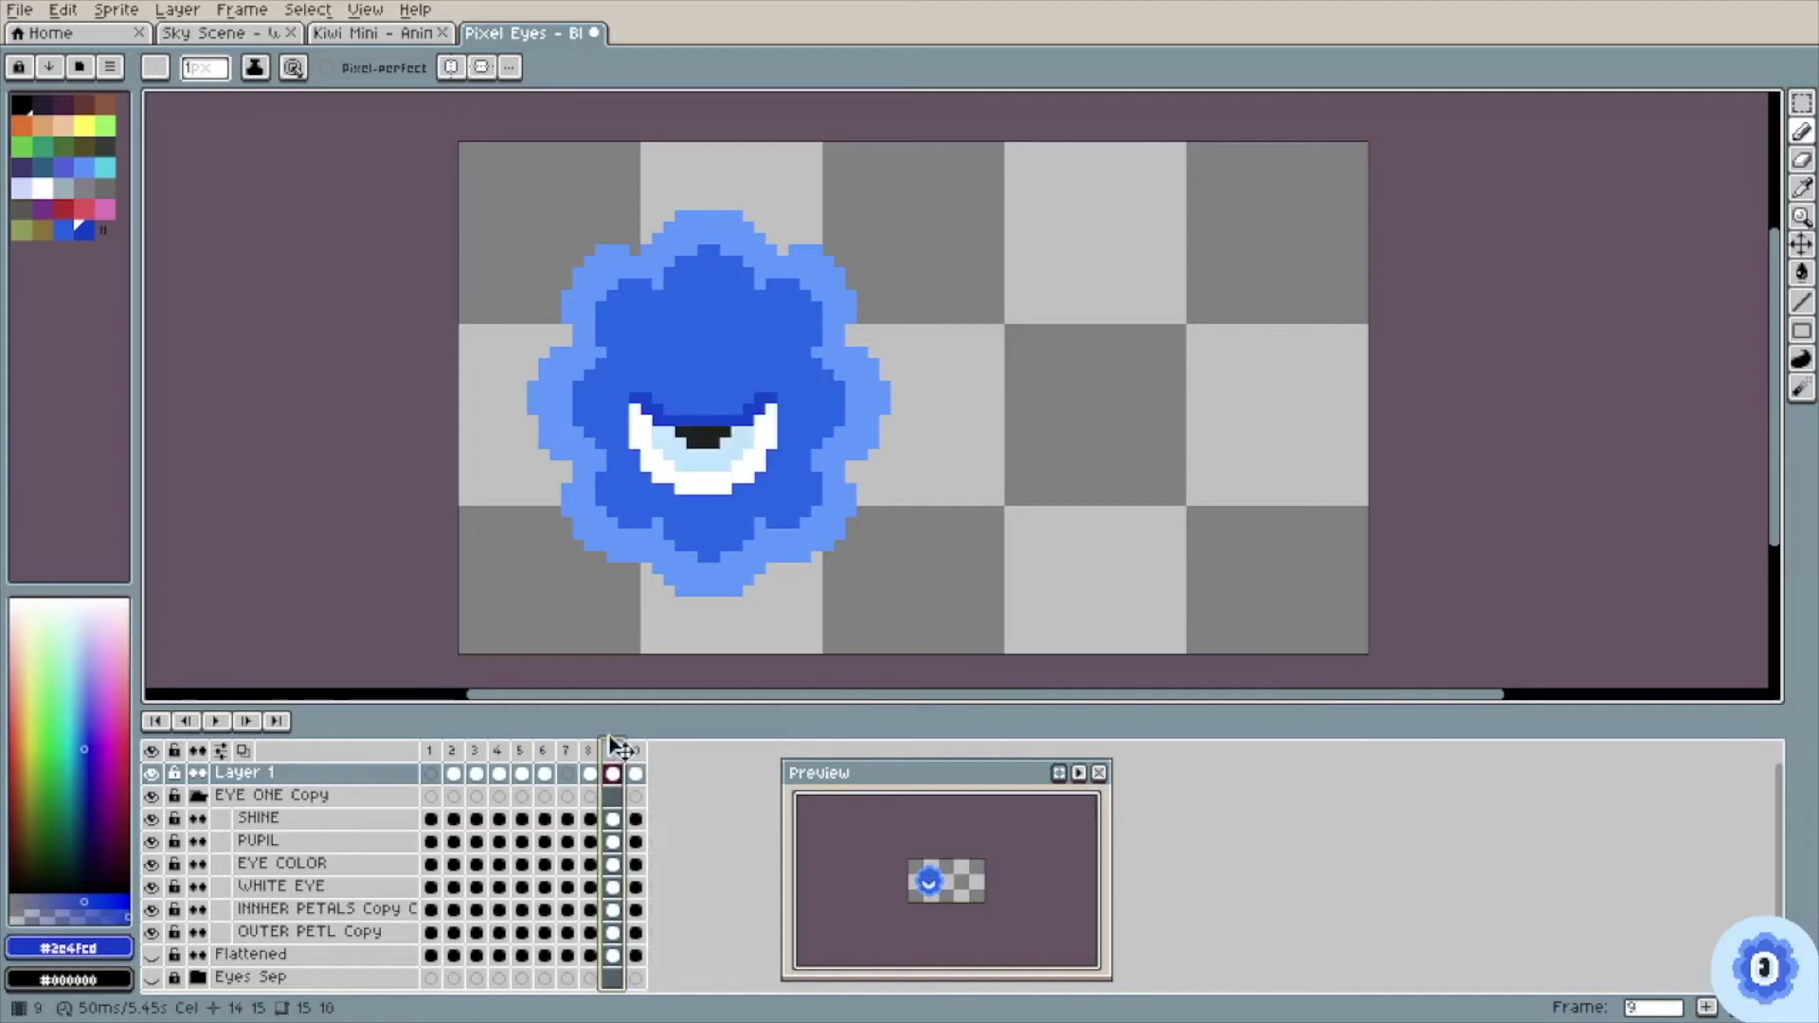
Step: Copy frames 9 and 8 to the end as frames 11 and 12 to reopen the eye, and play the double blink
{"action": "right_click", "coordinate": [613, 750]}
{"action": "left_click", "coordinate": [652, 785]}
{"action": "left_click", "coordinate": [590, 751]}
{"action": "right_click", "coordinate": [591, 749]}
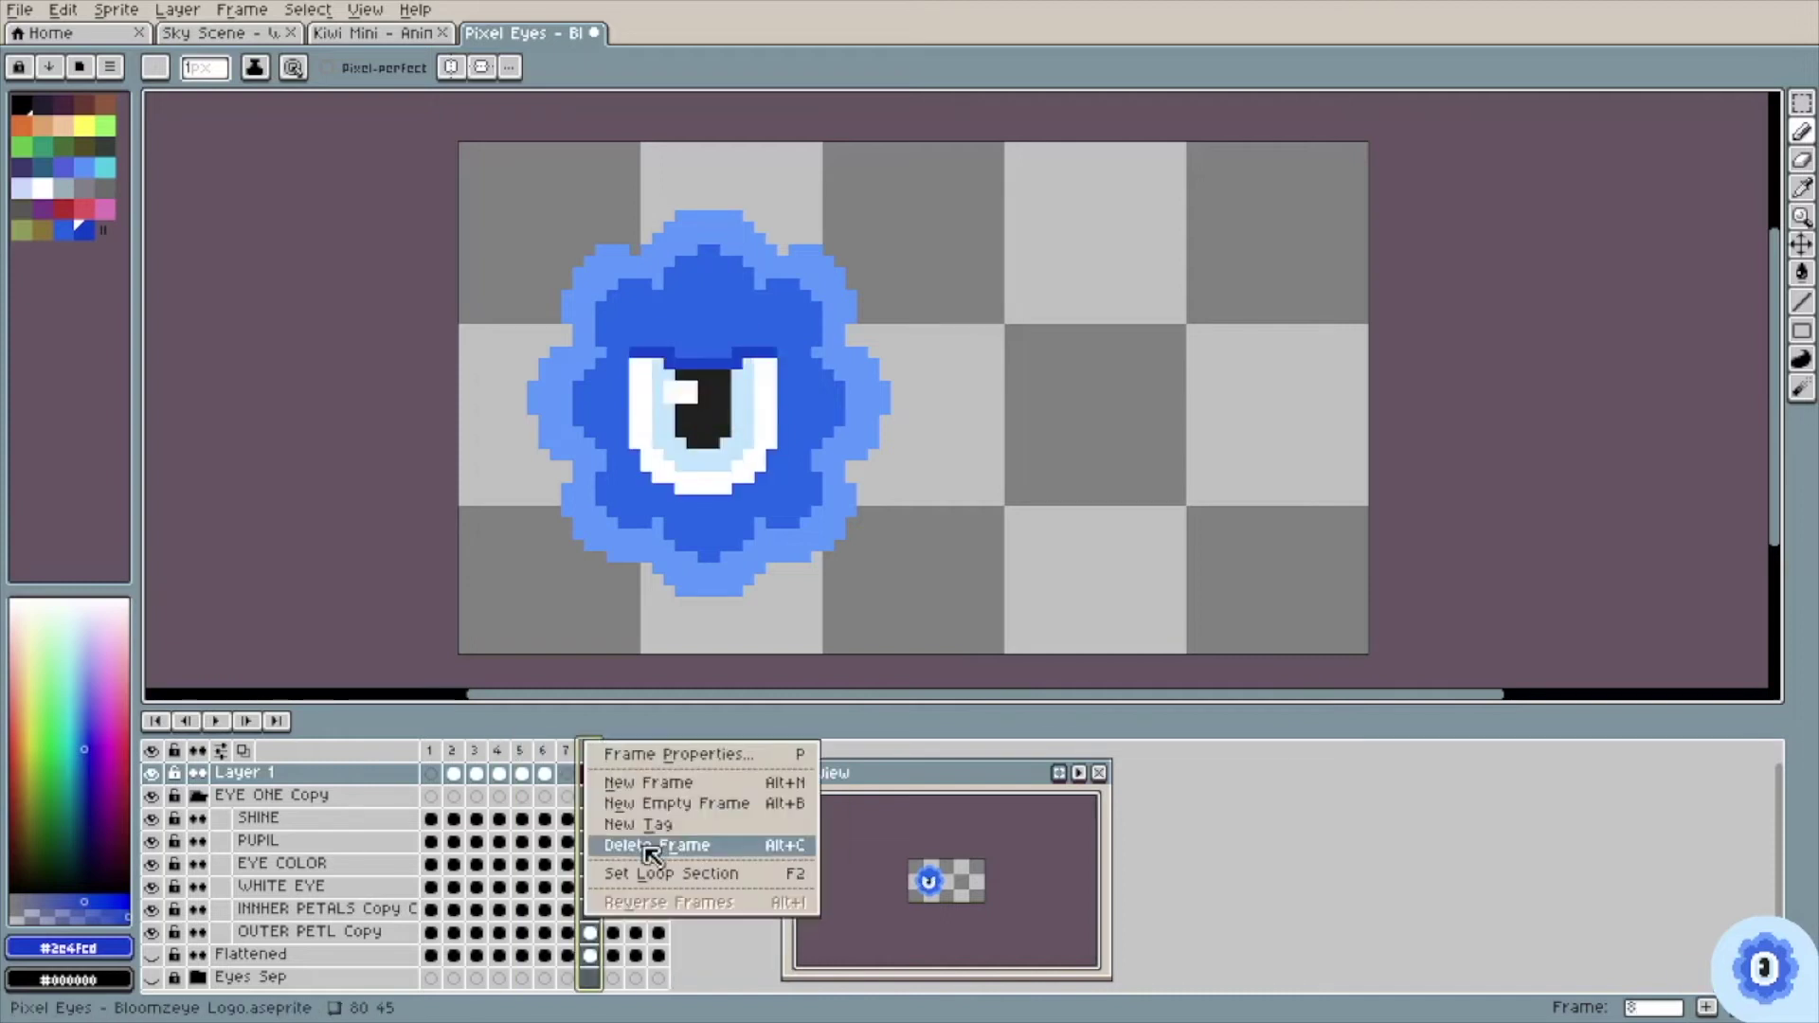
{"action": "left_click", "coordinate": [650, 782]}
{"action": "left_click", "coordinate": [613, 750]}
{"action": "left_click_drag", "start_coordinate": [613, 742], "coordinate": [694, 755]}
{"action": "key", "text": "Return"}
{"action": "key", "text": "Return"}
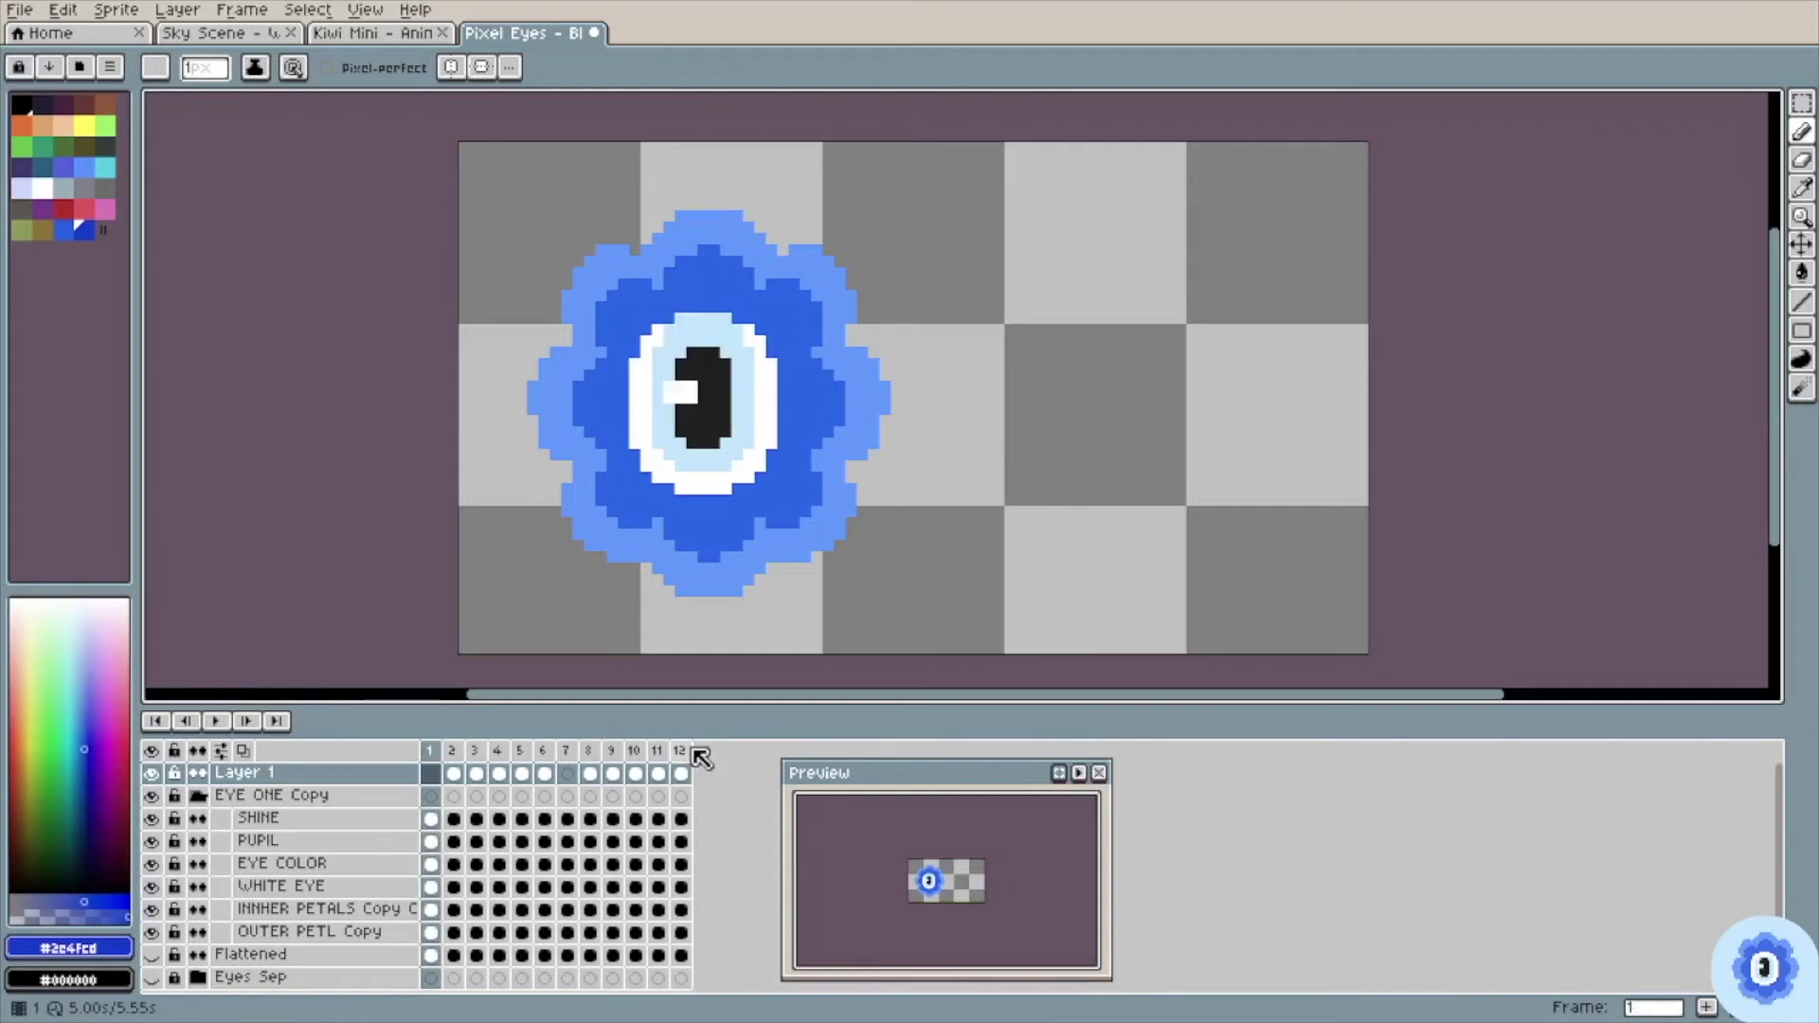
Step: Set the duration of frames 2 to 12 to 100 ms and play the animation
{"action": "left_click_drag", "start_coordinate": [453, 750], "coordinate": [681, 752]}
{"action": "right_click", "coordinate": [678, 751]}
{"action": "left_click", "coordinate": [721, 764]}
{"action": "left_click", "coordinate": [900, 558]}
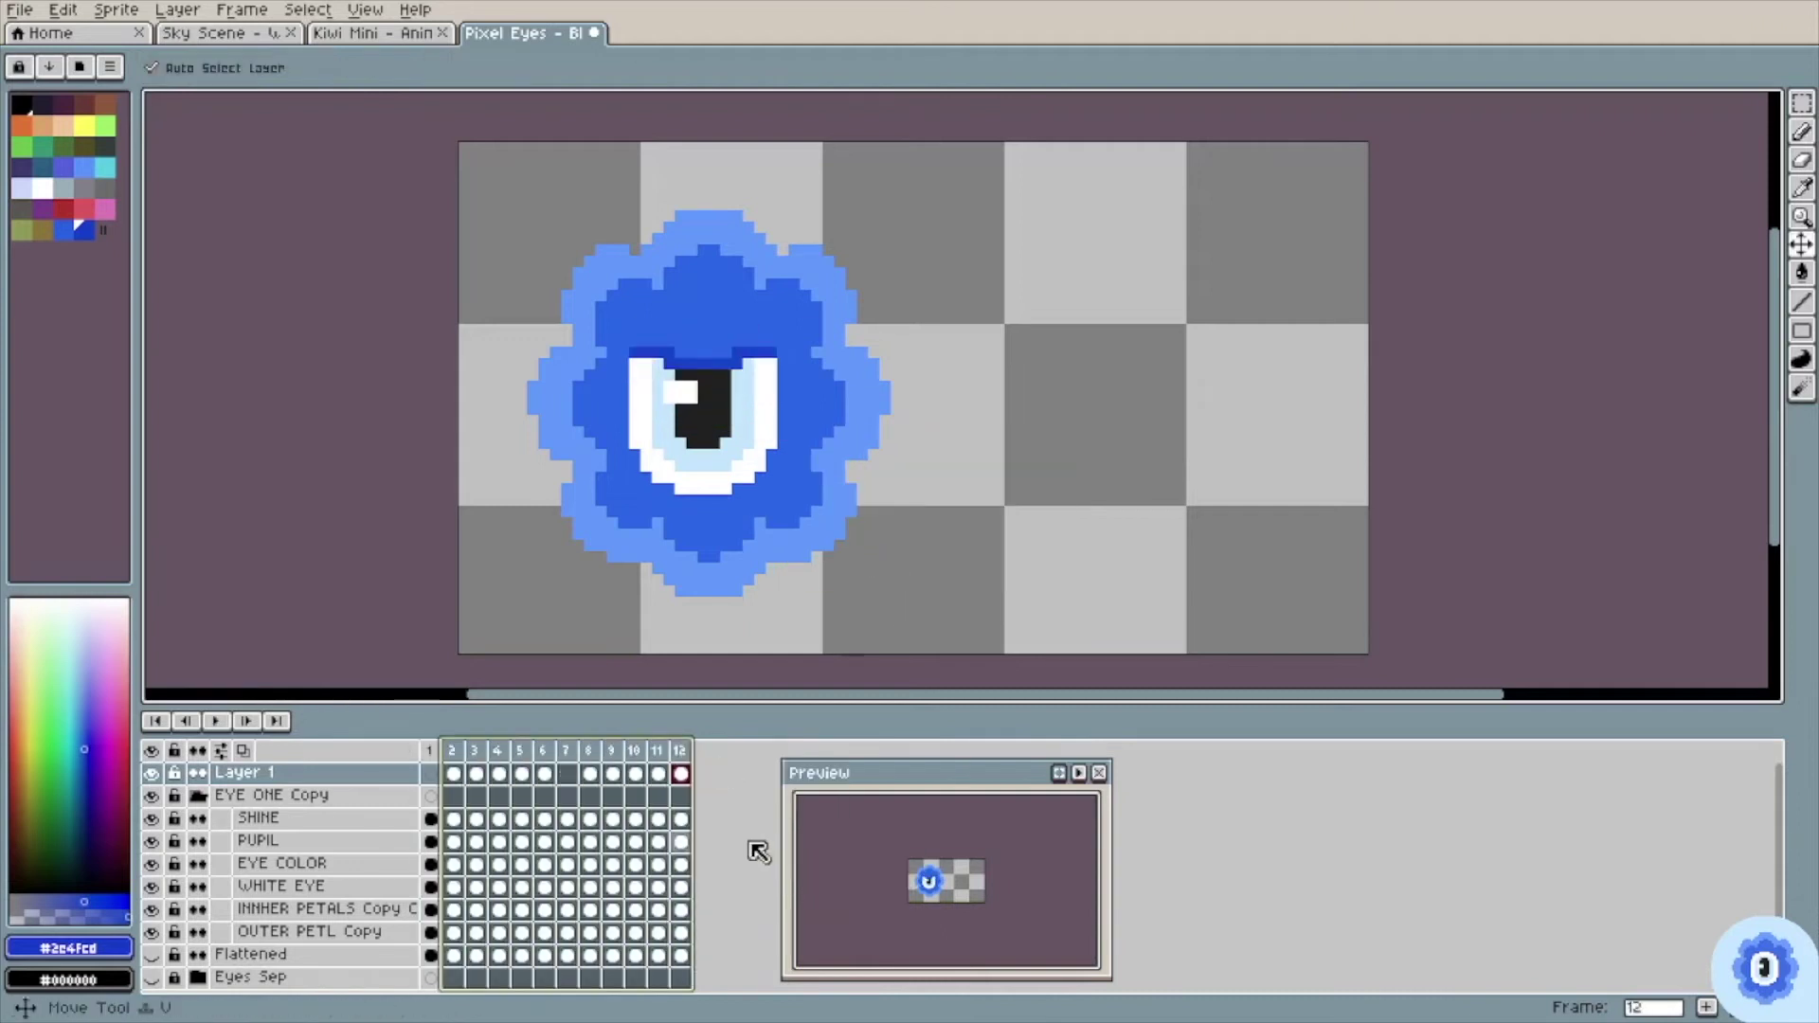
{"action": "key", "text": "Return"}
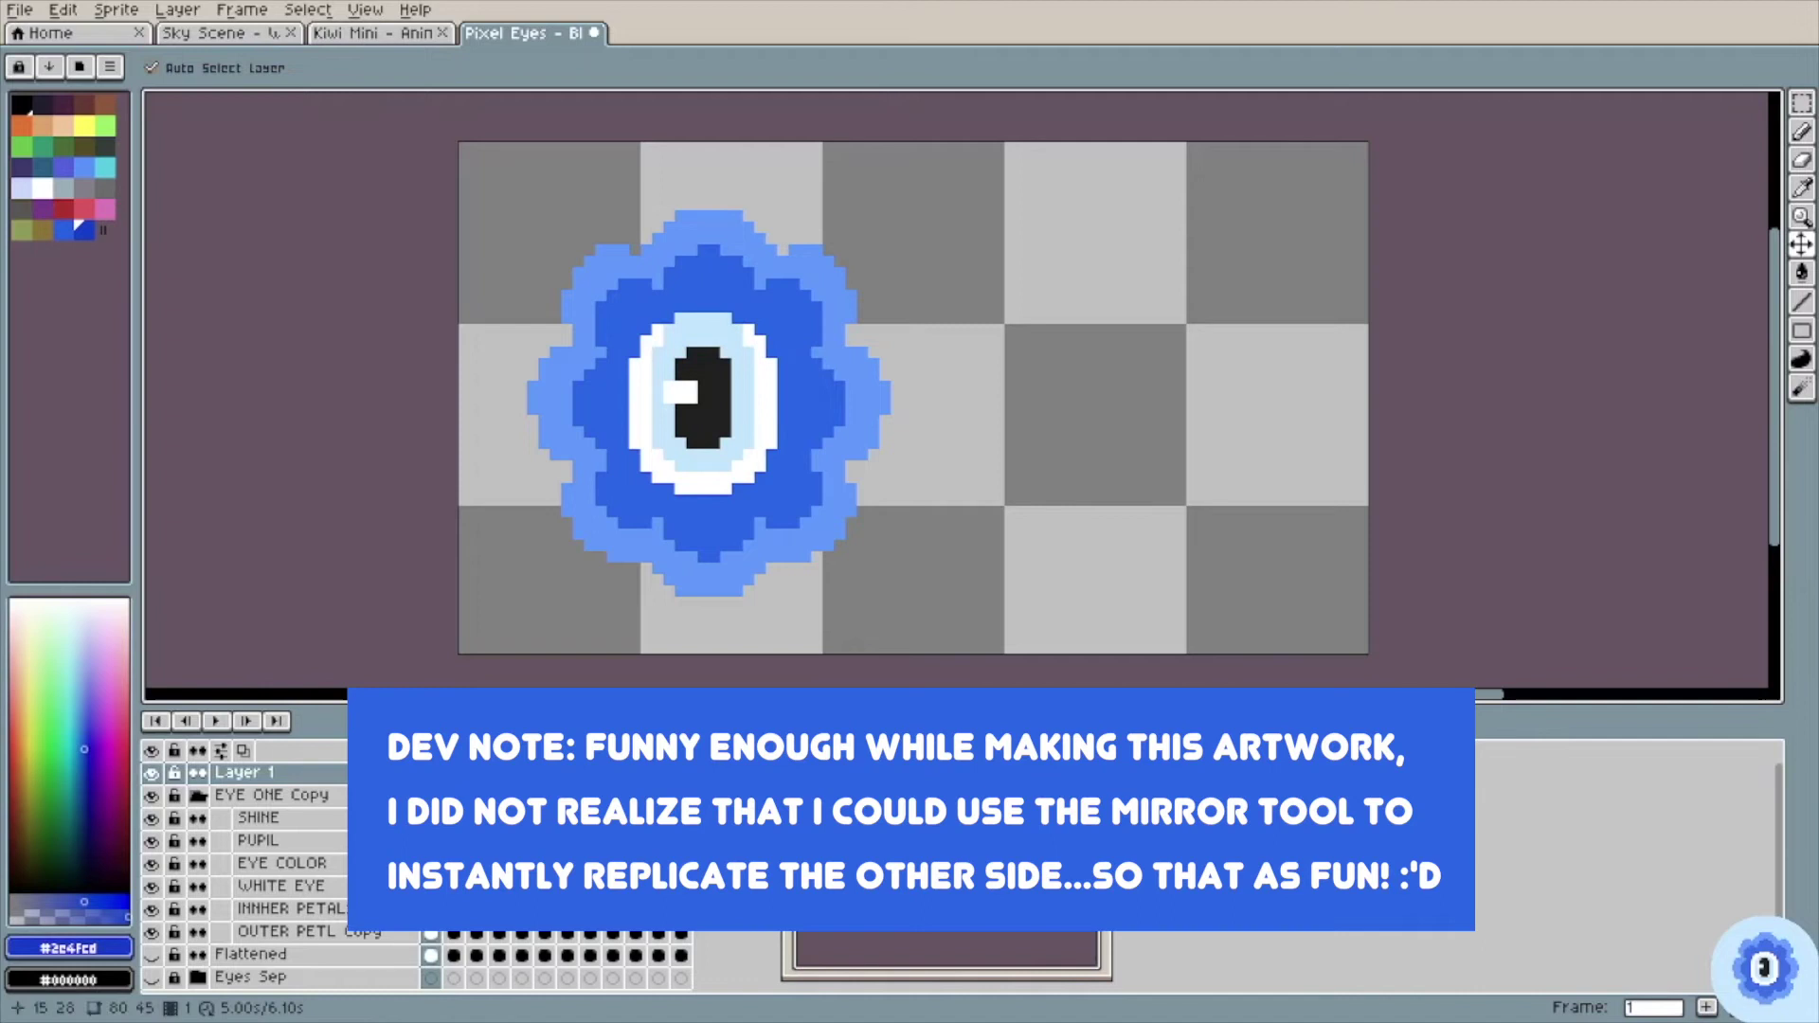
Step: Set the duration of frame 1 to 8000 ms and play the animation
{"action": "right_click", "coordinate": [431, 751]}
{"action": "left_click", "coordinate": [474, 764]}
{"action": "left_click", "coordinate": [891, 559]}
{"action": "key", "text": "Return"}
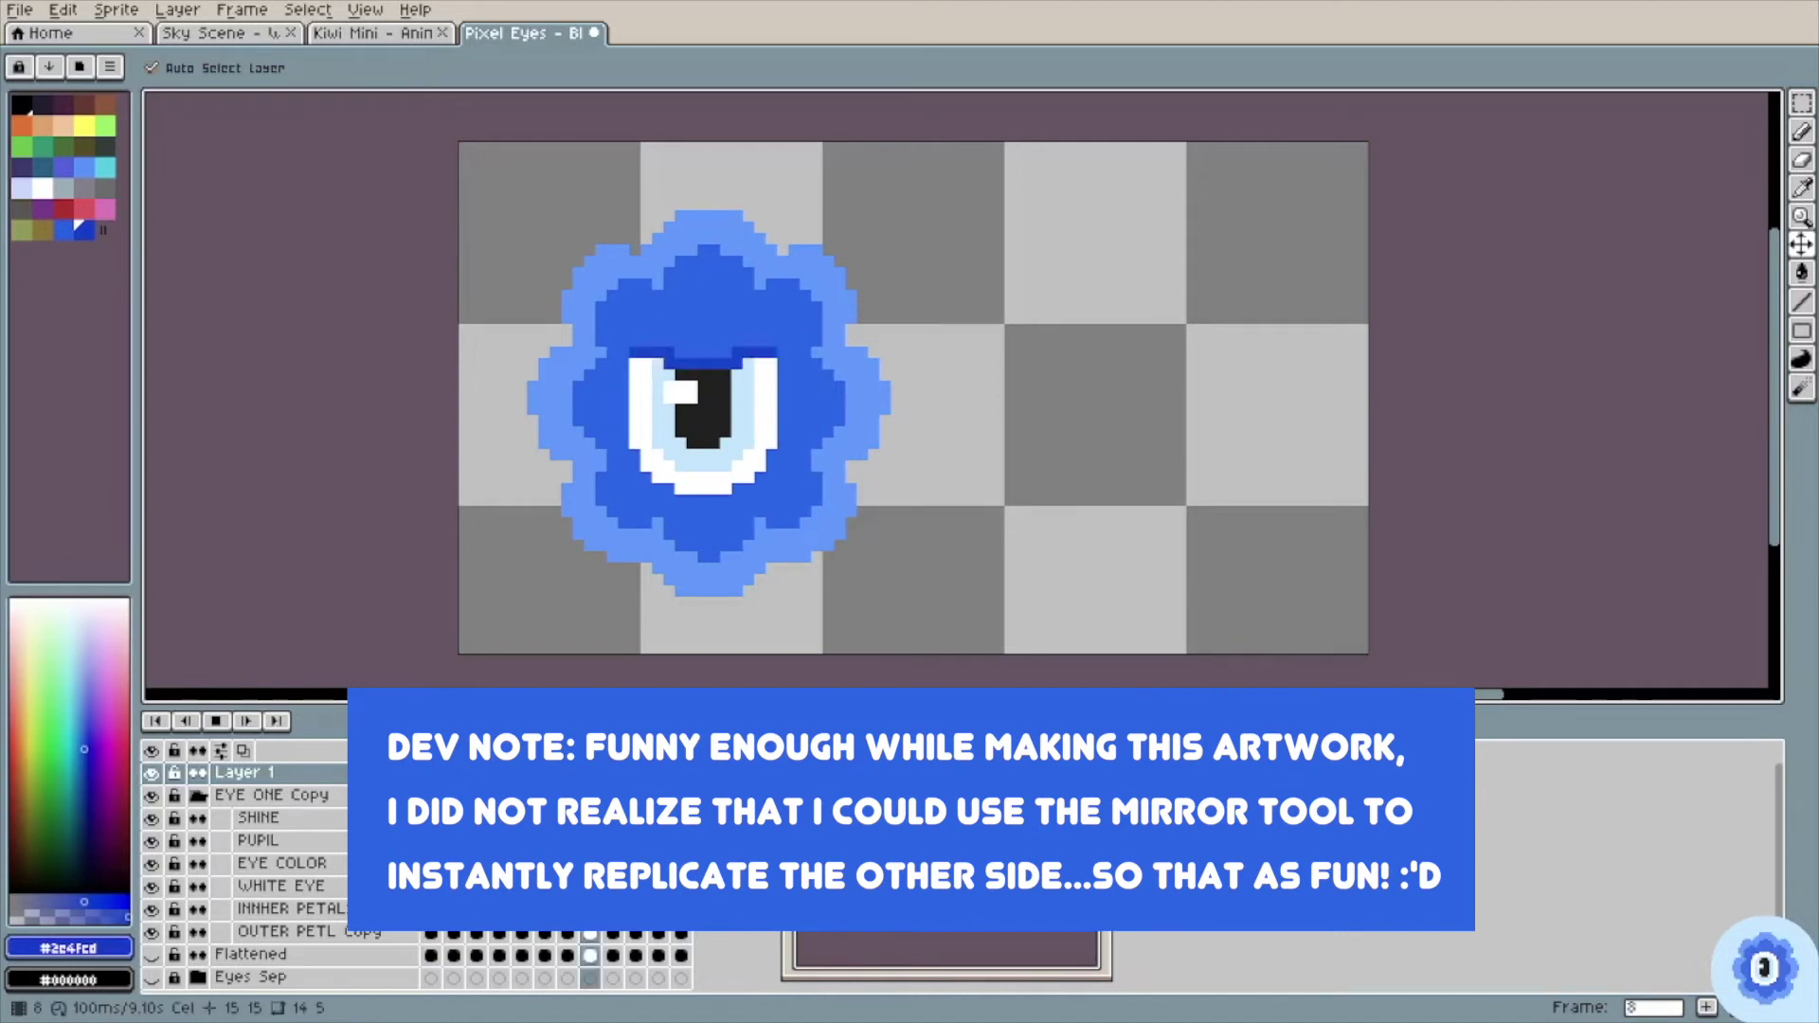
Step: Set the duration of frame 1 to 10000 ms
{"action": "right_click", "coordinate": [431, 751]}
{"action": "left_click", "coordinate": [474, 763]}
{"action": "left_click", "coordinate": [881, 559]}
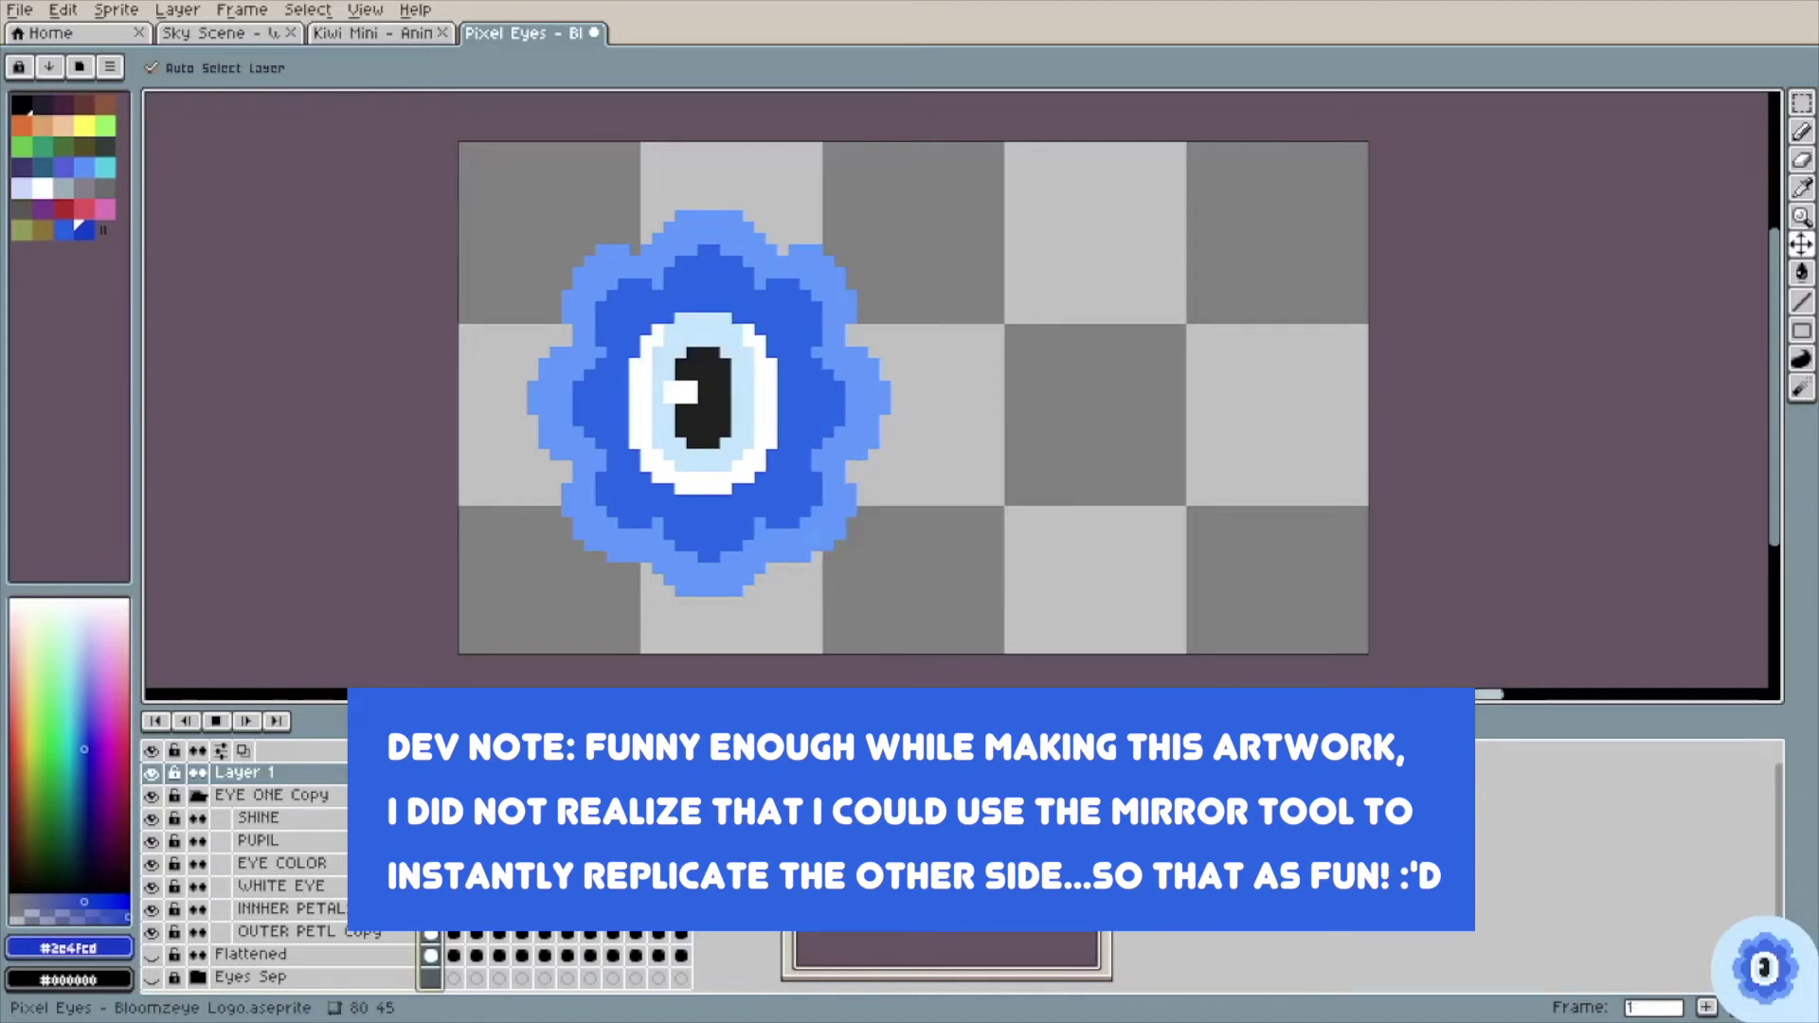
Step: Rename Layer 1 as "Eye Amin Paint Over"
{"action": "double_click", "coordinate": [253, 774]}
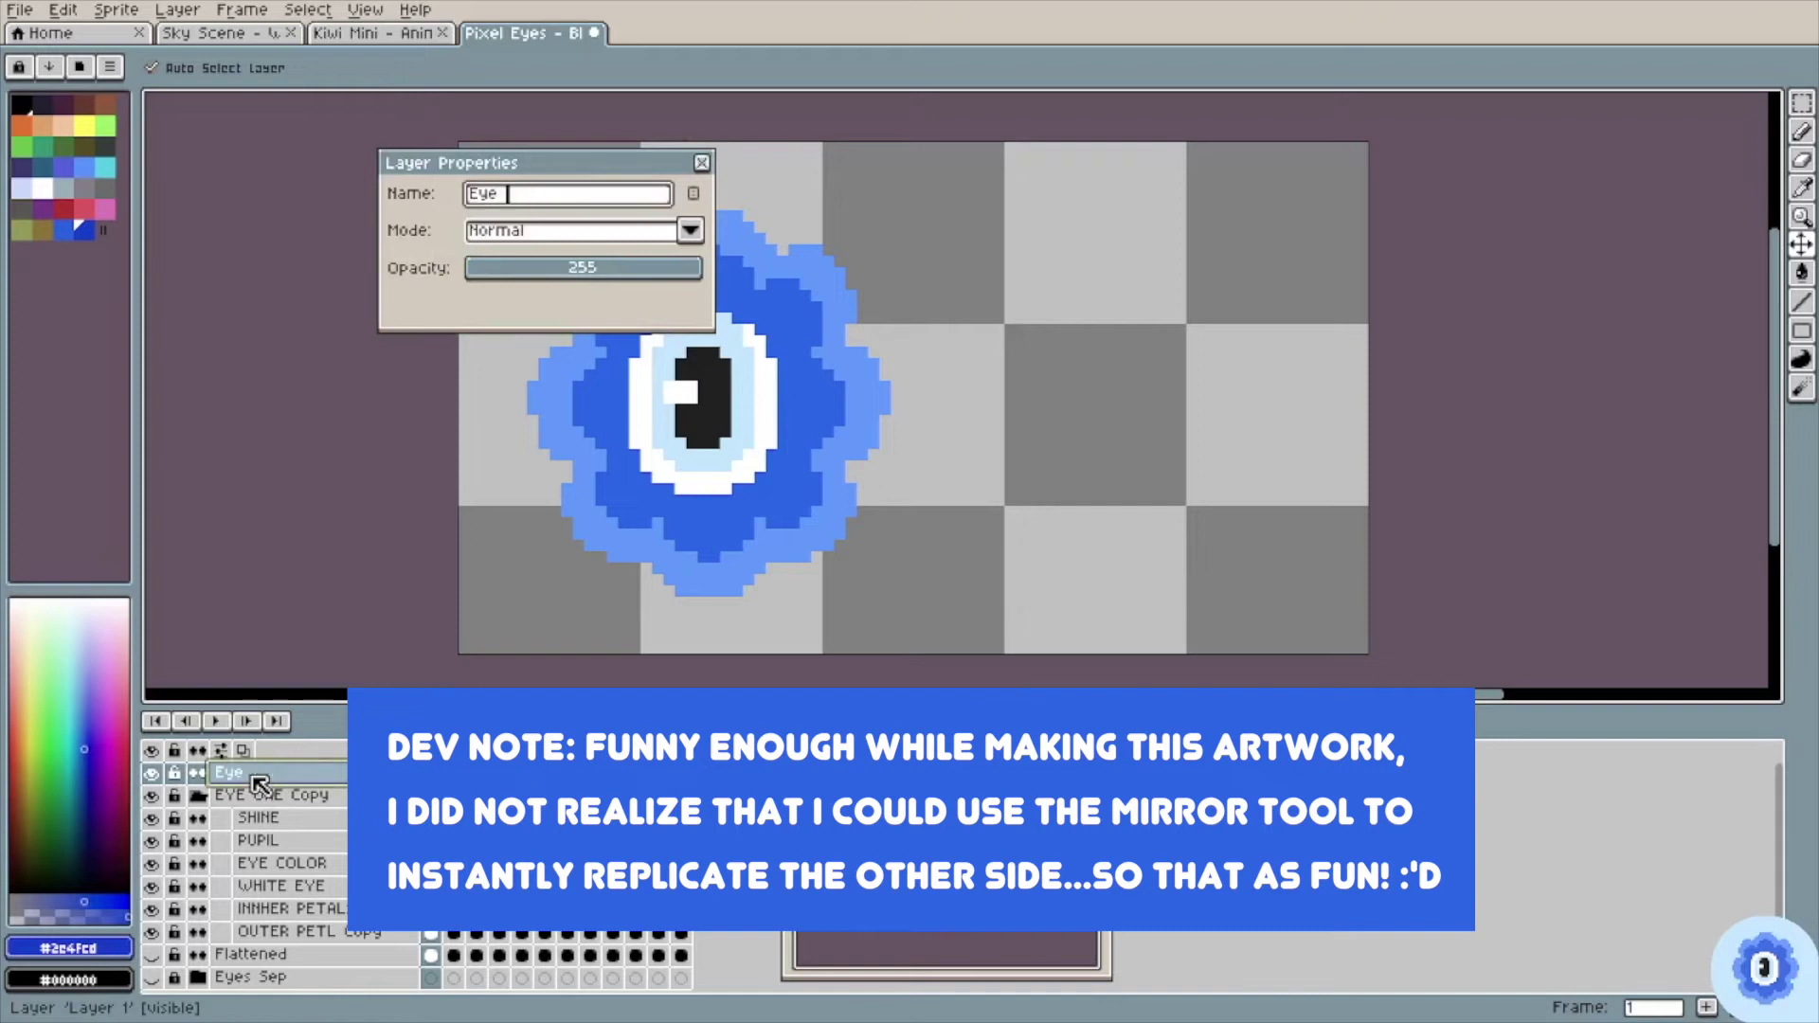
{"action": "type", "text": "Eye Amin B\\"}
{"action": "key", "text": "BackSpace"}
{"action": "key", "text": "BackSpace"}
{"action": "type", "text": "Paint Over"}
{"action": "key", "text": "Return"}
Step: Move the paint-over layer into the EYE ONE Copy group and rename that group "EYE AMIN 1"
{"action": "left_click_drag", "start_coordinate": [260, 803], "coordinate": [261, 804]}
{"action": "double_click", "coordinate": [261, 804]}
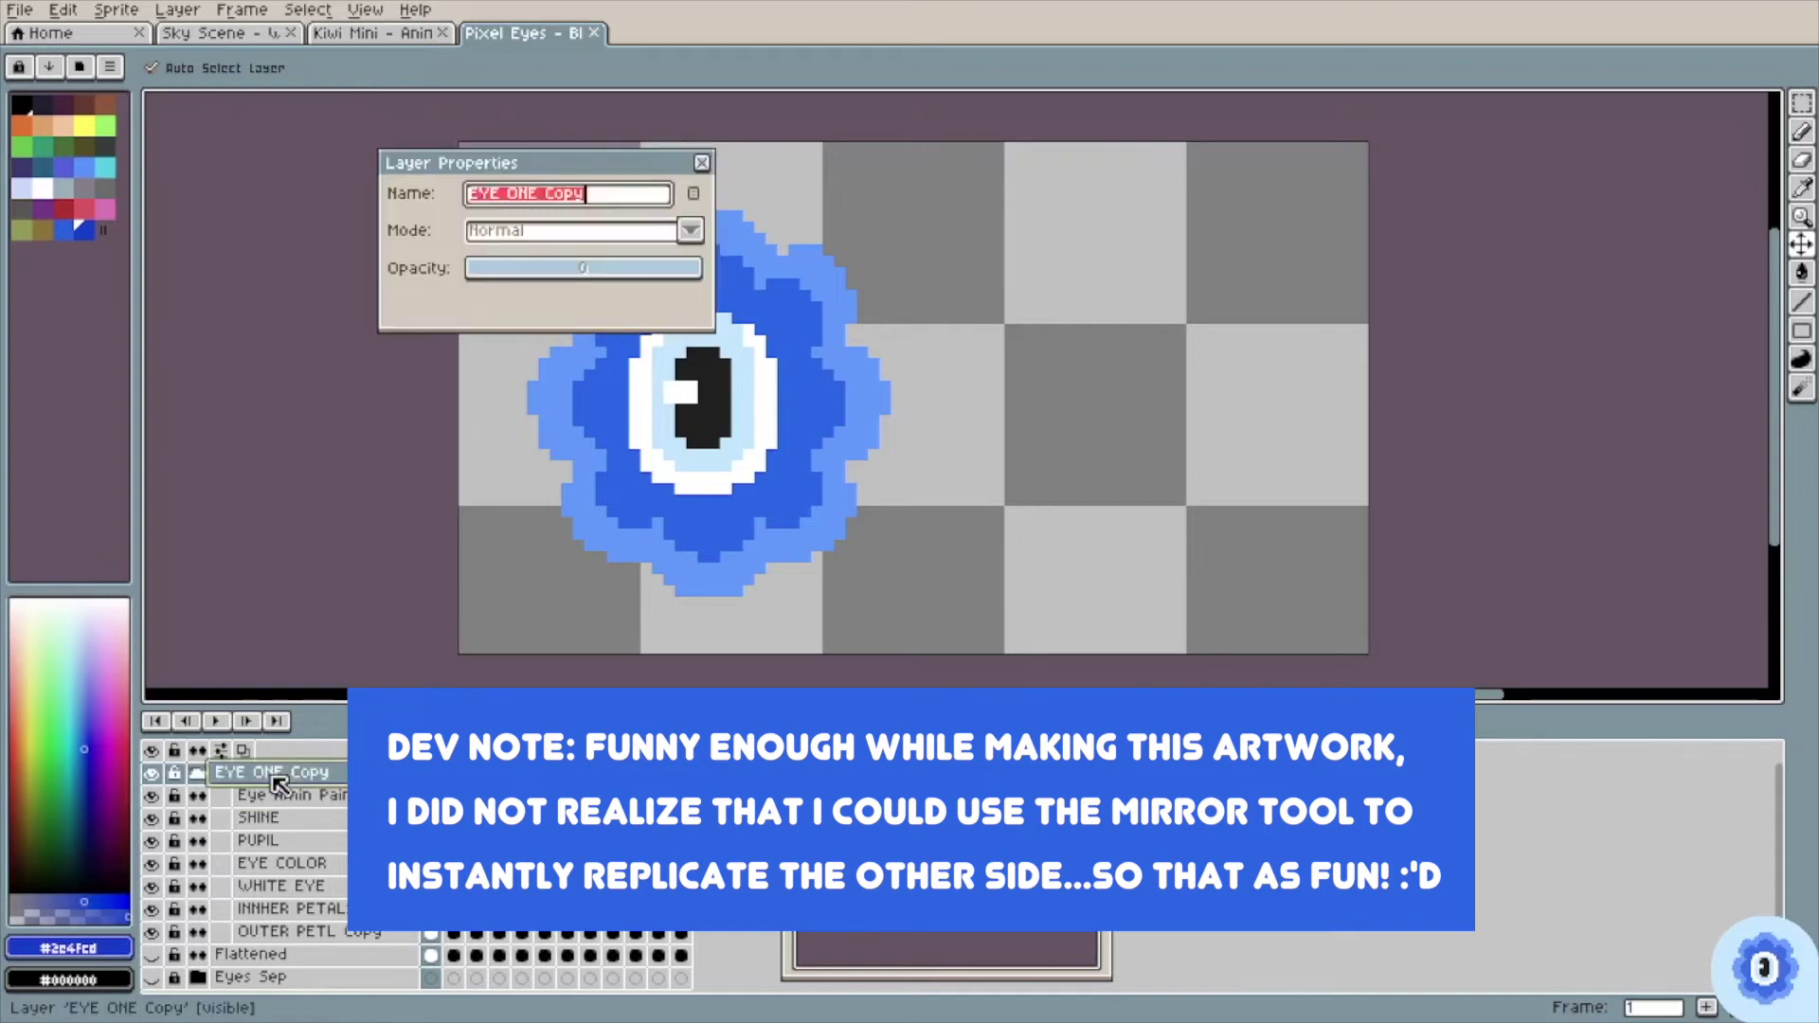
{"action": "key", "text": "Return"}
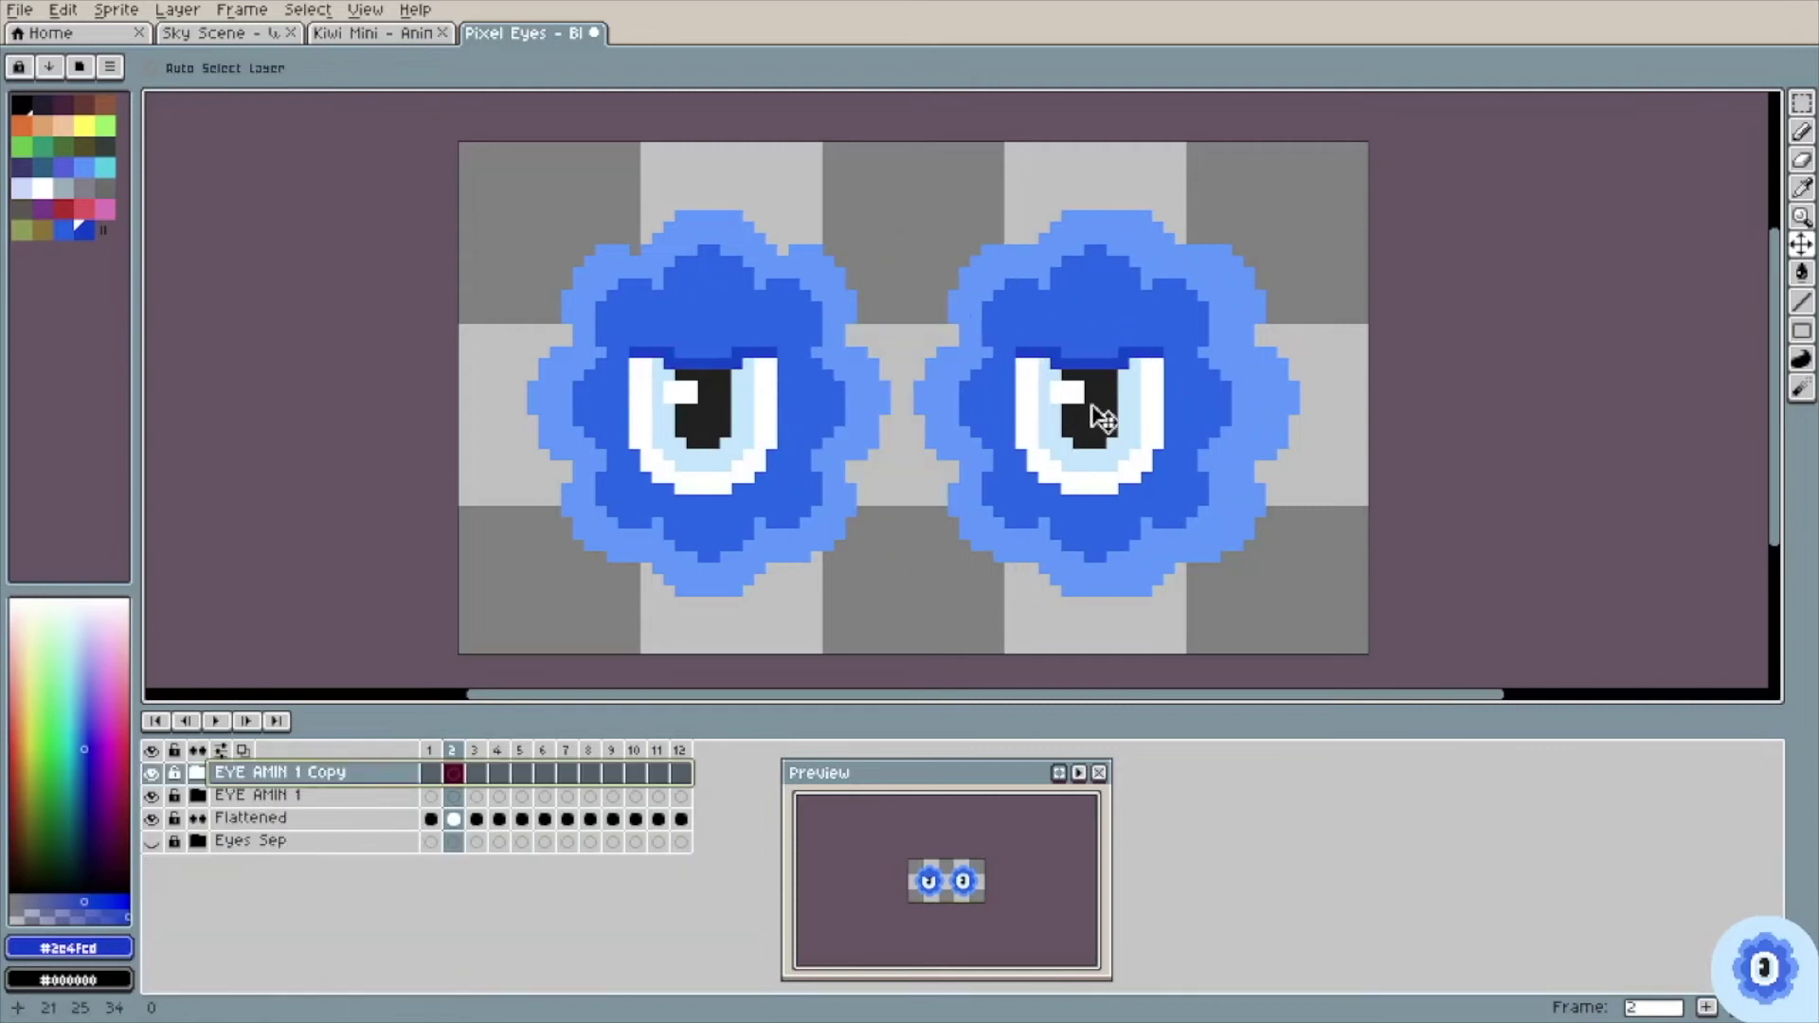
Step: Shift the duplicated eye on frame 2 slightly right to line it up, rename its group "EYE AMIN 2", and play the animation
{"action": "left_click_drag", "start_coordinate": [1092, 408], "coordinate": [1113, 408]}
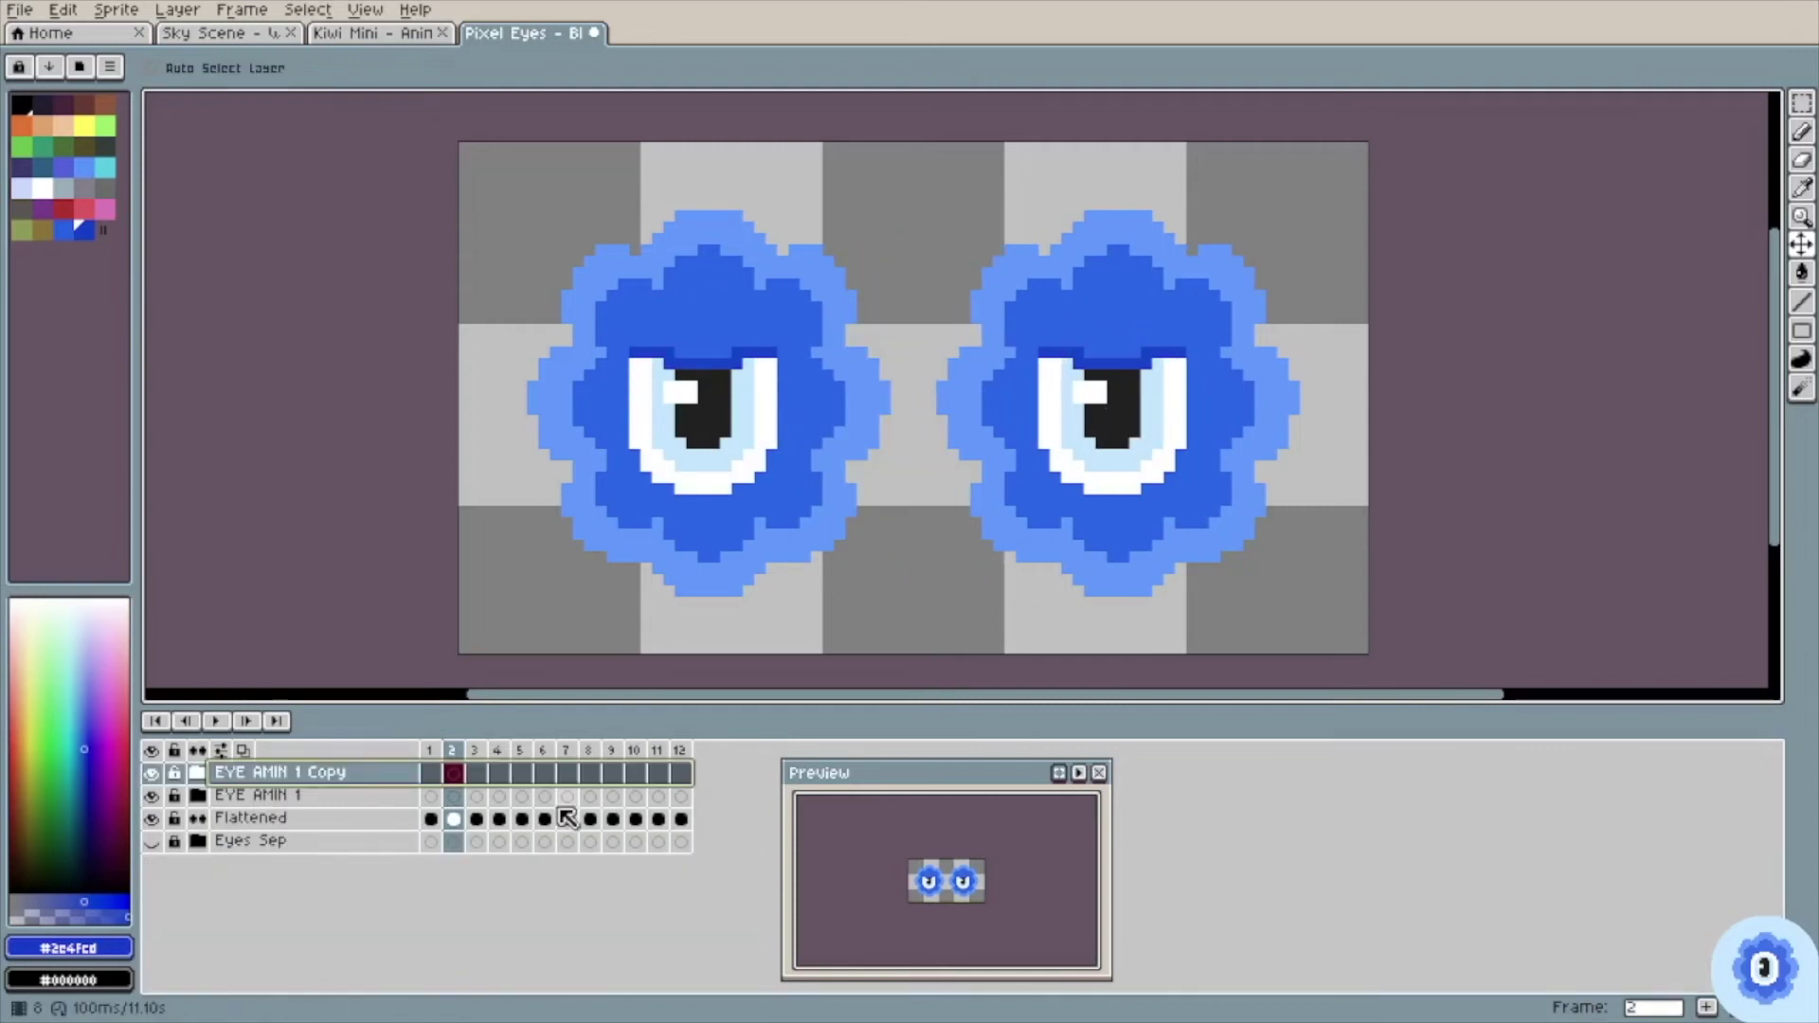
{"action": "double_click", "coordinate": [313, 773]}
{"action": "left_click", "coordinate": [582, 196]}
{"action": "key", "text": "BackSpace"}
{"action": "key", "text": "BackSpace"}
{"action": "key", "text": "BackSpace"}
{"action": "key", "text": "BackSpace"}
{"action": "key", "text": "BackSpace"}
{"action": "key", "text": "BackSpace"}
{"action": "type", "text": "2"}
{"action": "key", "text": "Return"}
{"action": "left_click", "coordinate": [215, 722]}
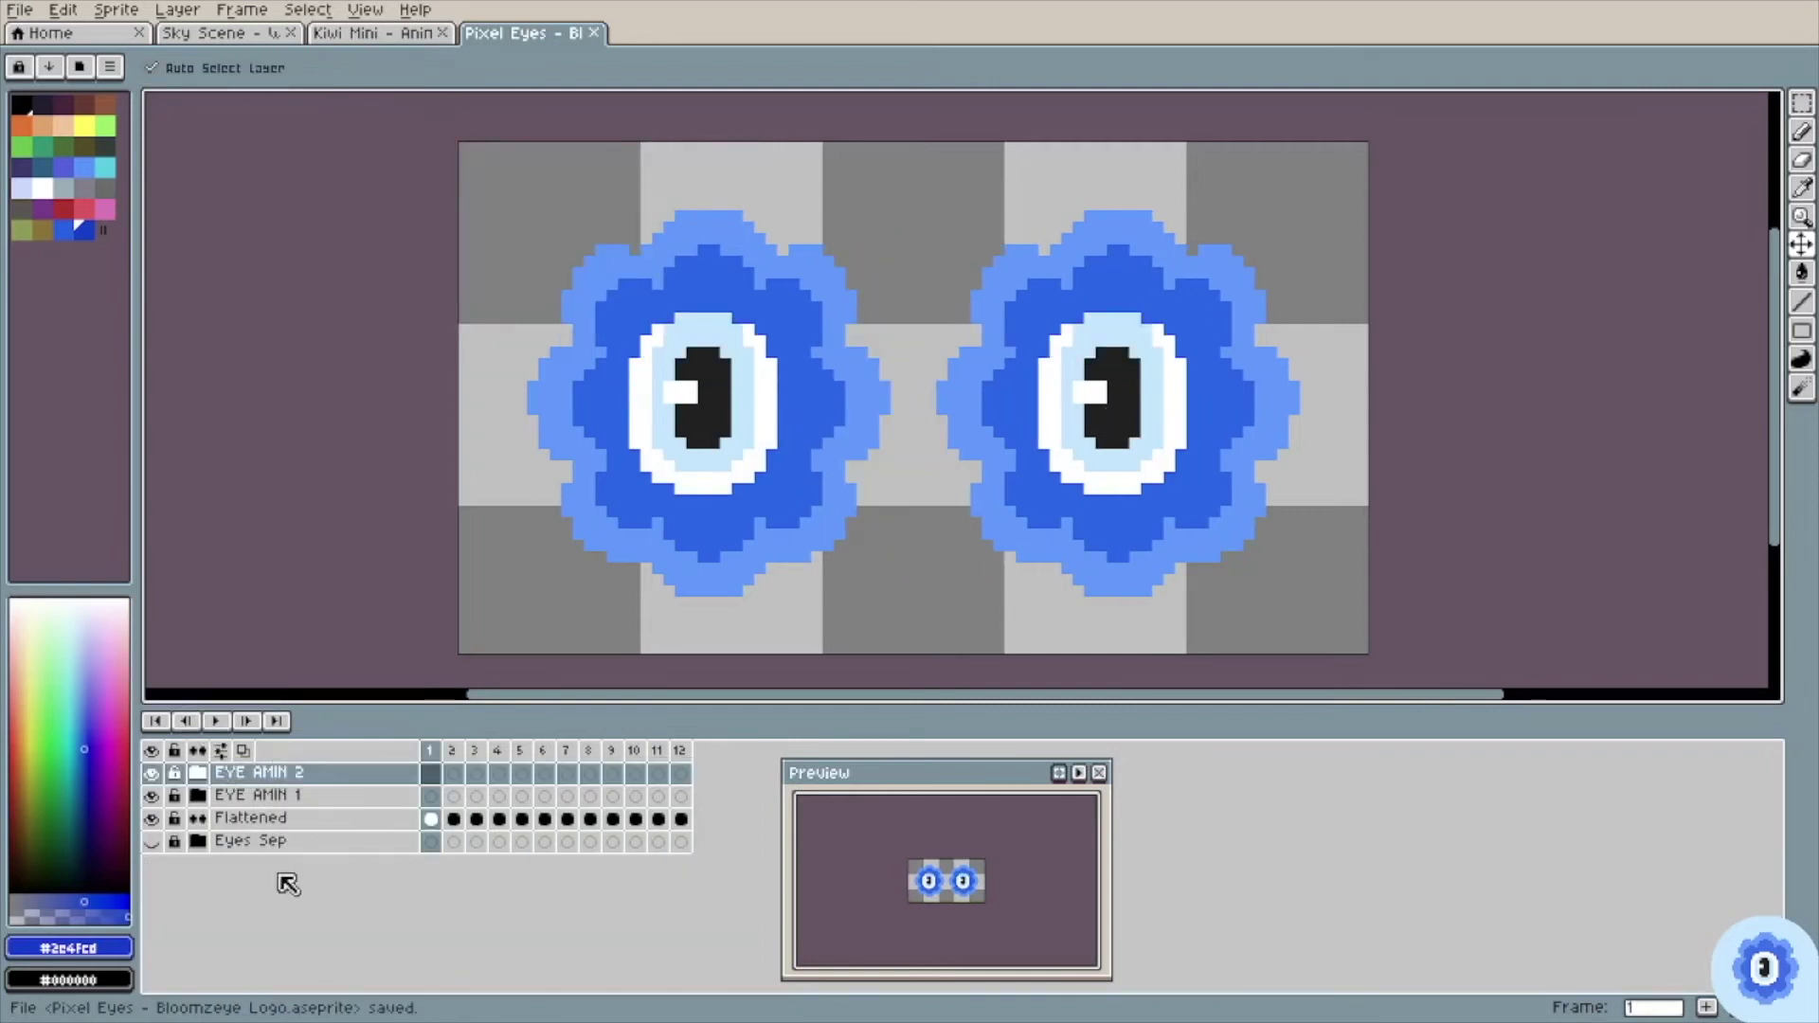
Step: Export the enlarged animation as the GIF "Pixel Eyes AMIN - Bloomzeye.gif", accepting the loss of layers
{"action": "key", "text": "Return"}
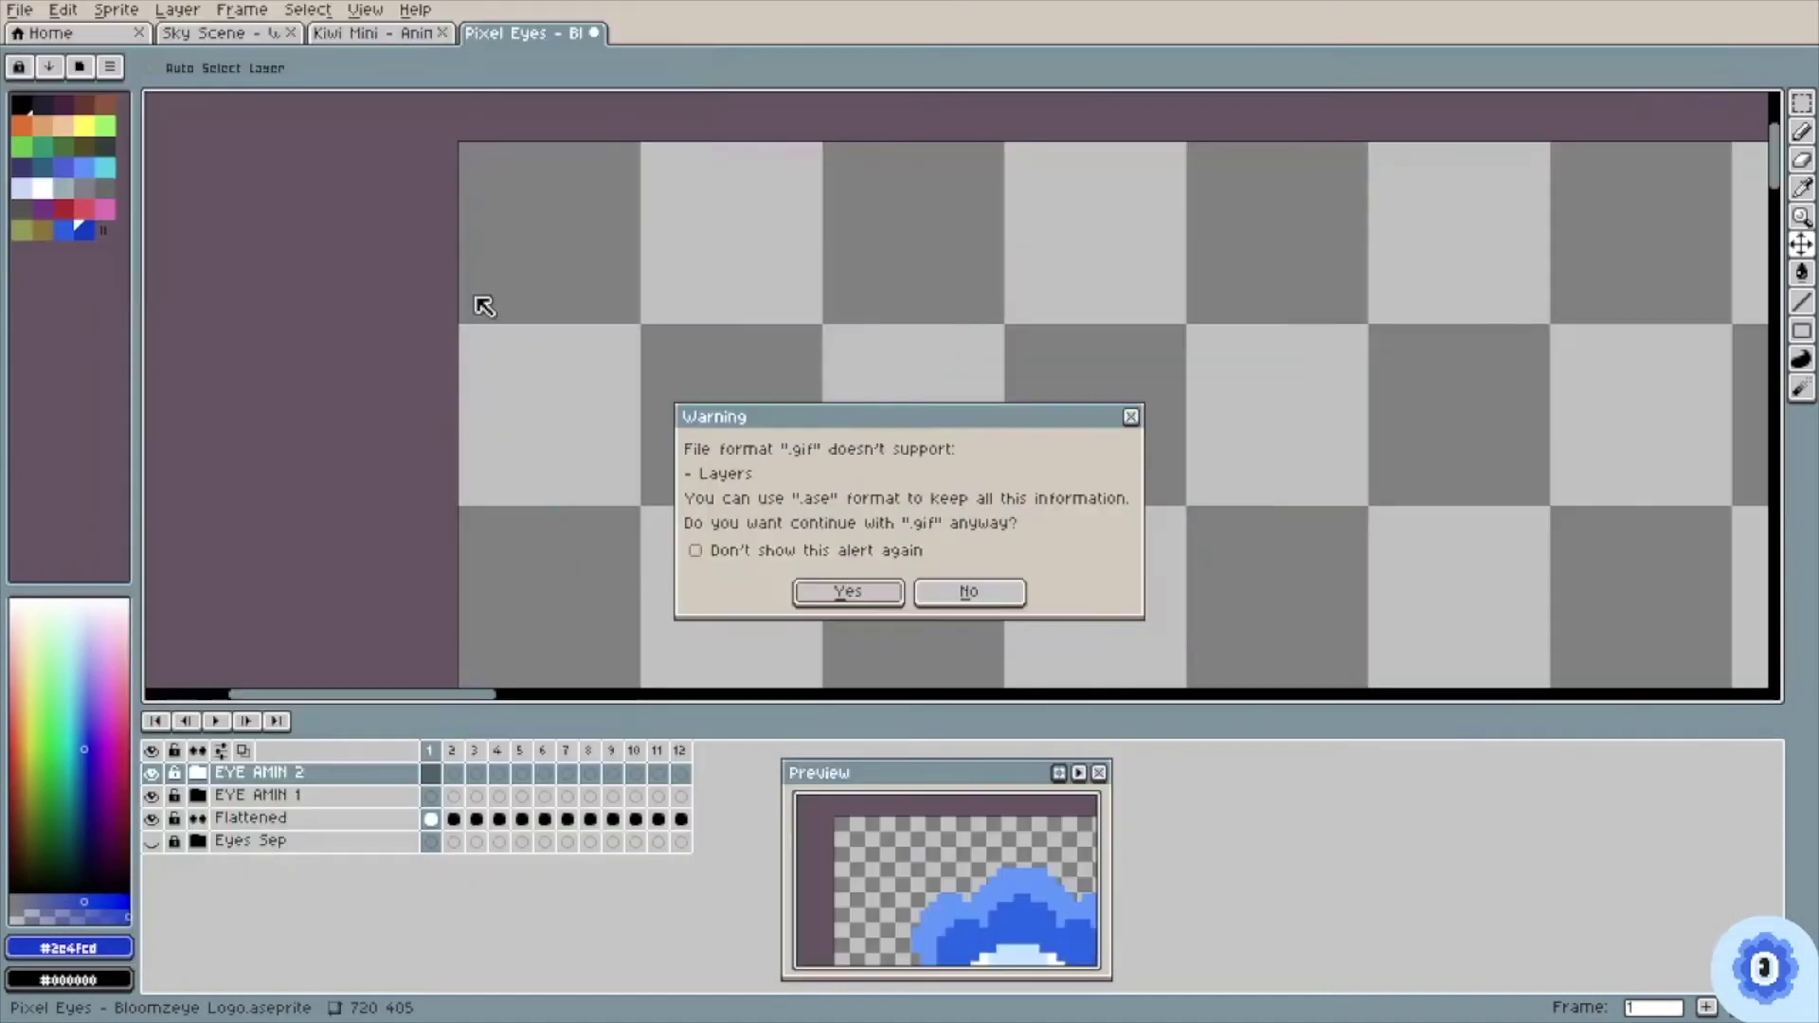
{"action": "left_click", "coordinate": [963, 592]}
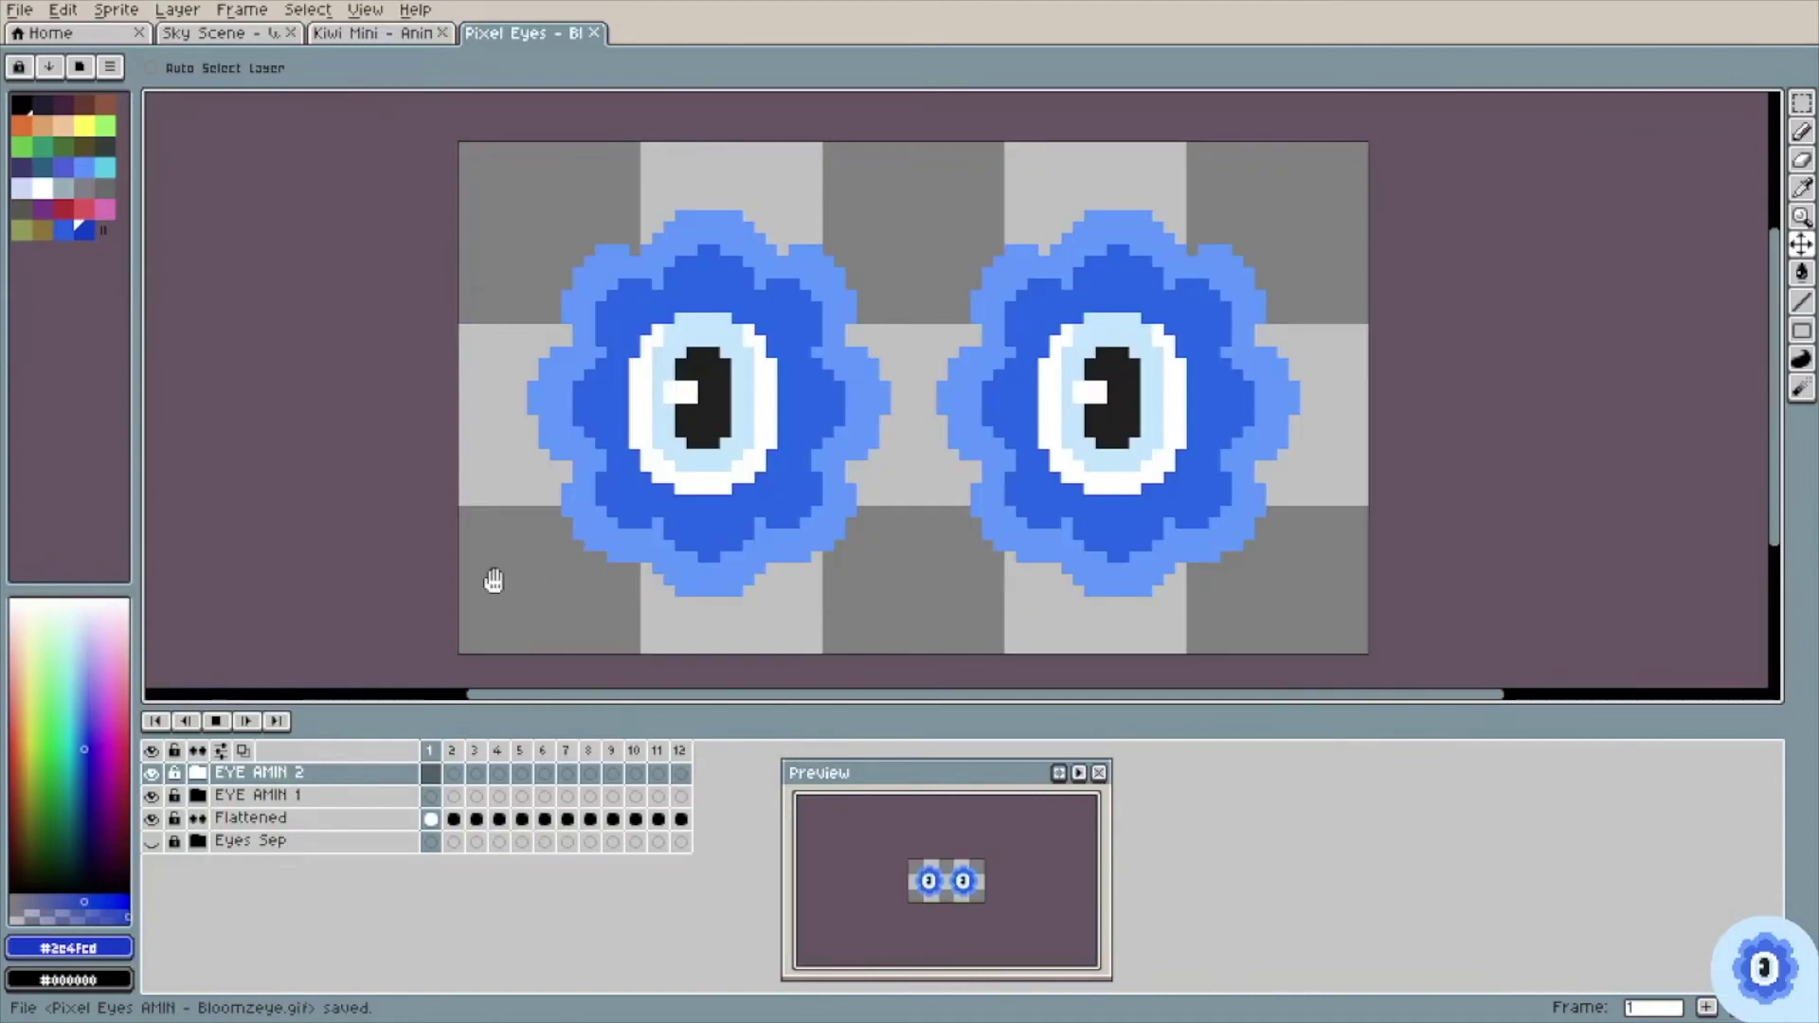
{"action": "scroll", "coordinate": [626, 315], "scroll_direction": "down", "scroll_amount": 3}
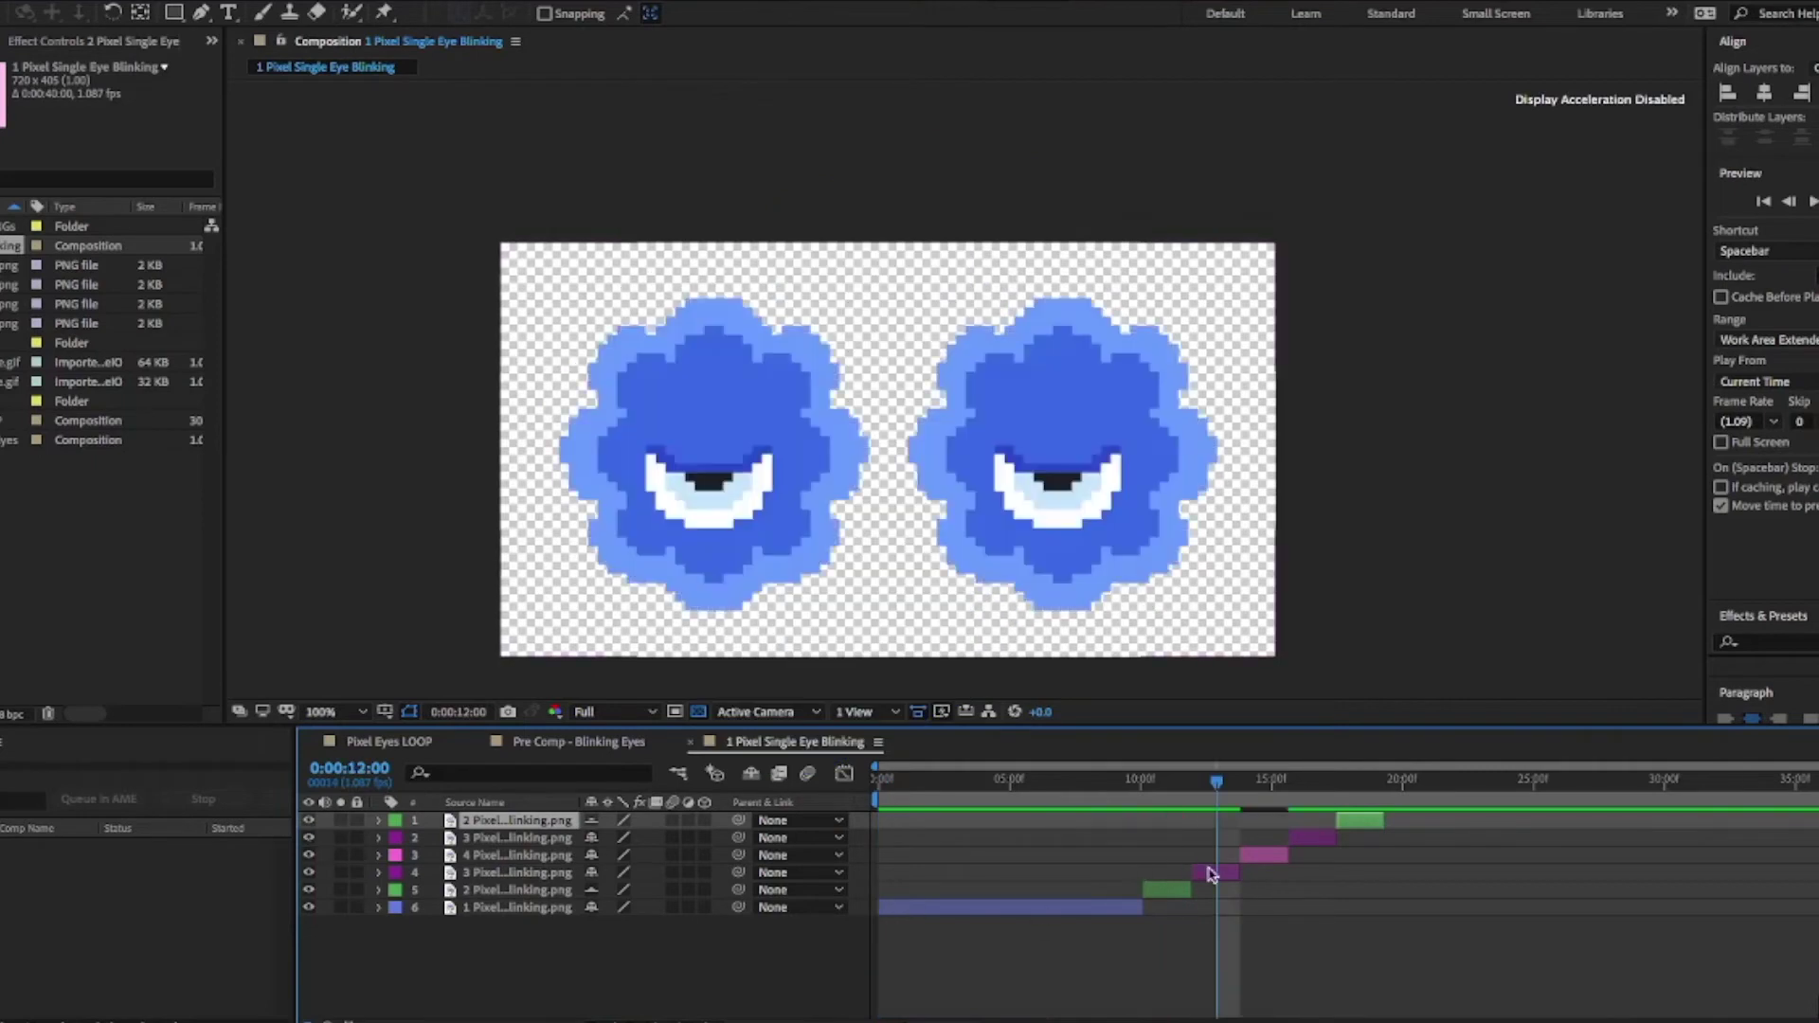
Step: In After Effects, reposition the blink image layers in the 1 Pixel Single Eye Blinking timeline and scrub through the blink
{"action": "left_click_drag", "start_coordinate": [1211, 874], "coordinate": [1139, 833]}
{"action": "left_click_drag", "start_coordinate": [1194, 889], "coordinate": [1170, 889]}
{"action": "left_click_drag", "start_coordinate": [1239, 873], "coordinate": [1259, 836]}
{"action": "left_click", "coordinate": [1104, 791]}
{"action": "key", "text": "Page_Down"}
{"action": "key", "text": "Page_Down"}
{"action": "key", "text": "Page_Down"}
{"action": "left_click_drag", "start_coordinate": [1182, 792], "coordinate": [1250, 792]}
Step: Duplicate the open-eye image layer, raise the copy to the top of the stack, and place it later on the timeline
{"action": "left_click", "coordinate": [1097, 908]}
{"action": "key", "text": "super+d"}
{"action": "left_click_drag", "start_coordinate": [516, 907], "coordinate": [516, 816]}
{"action": "left_click_drag", "start_coordinate": [889, 822], "coordinate": [1275, 822]}
{"action": "left_click_drag", "start_coordinate": [1811, 798], "coordinate": [1315, 798]}
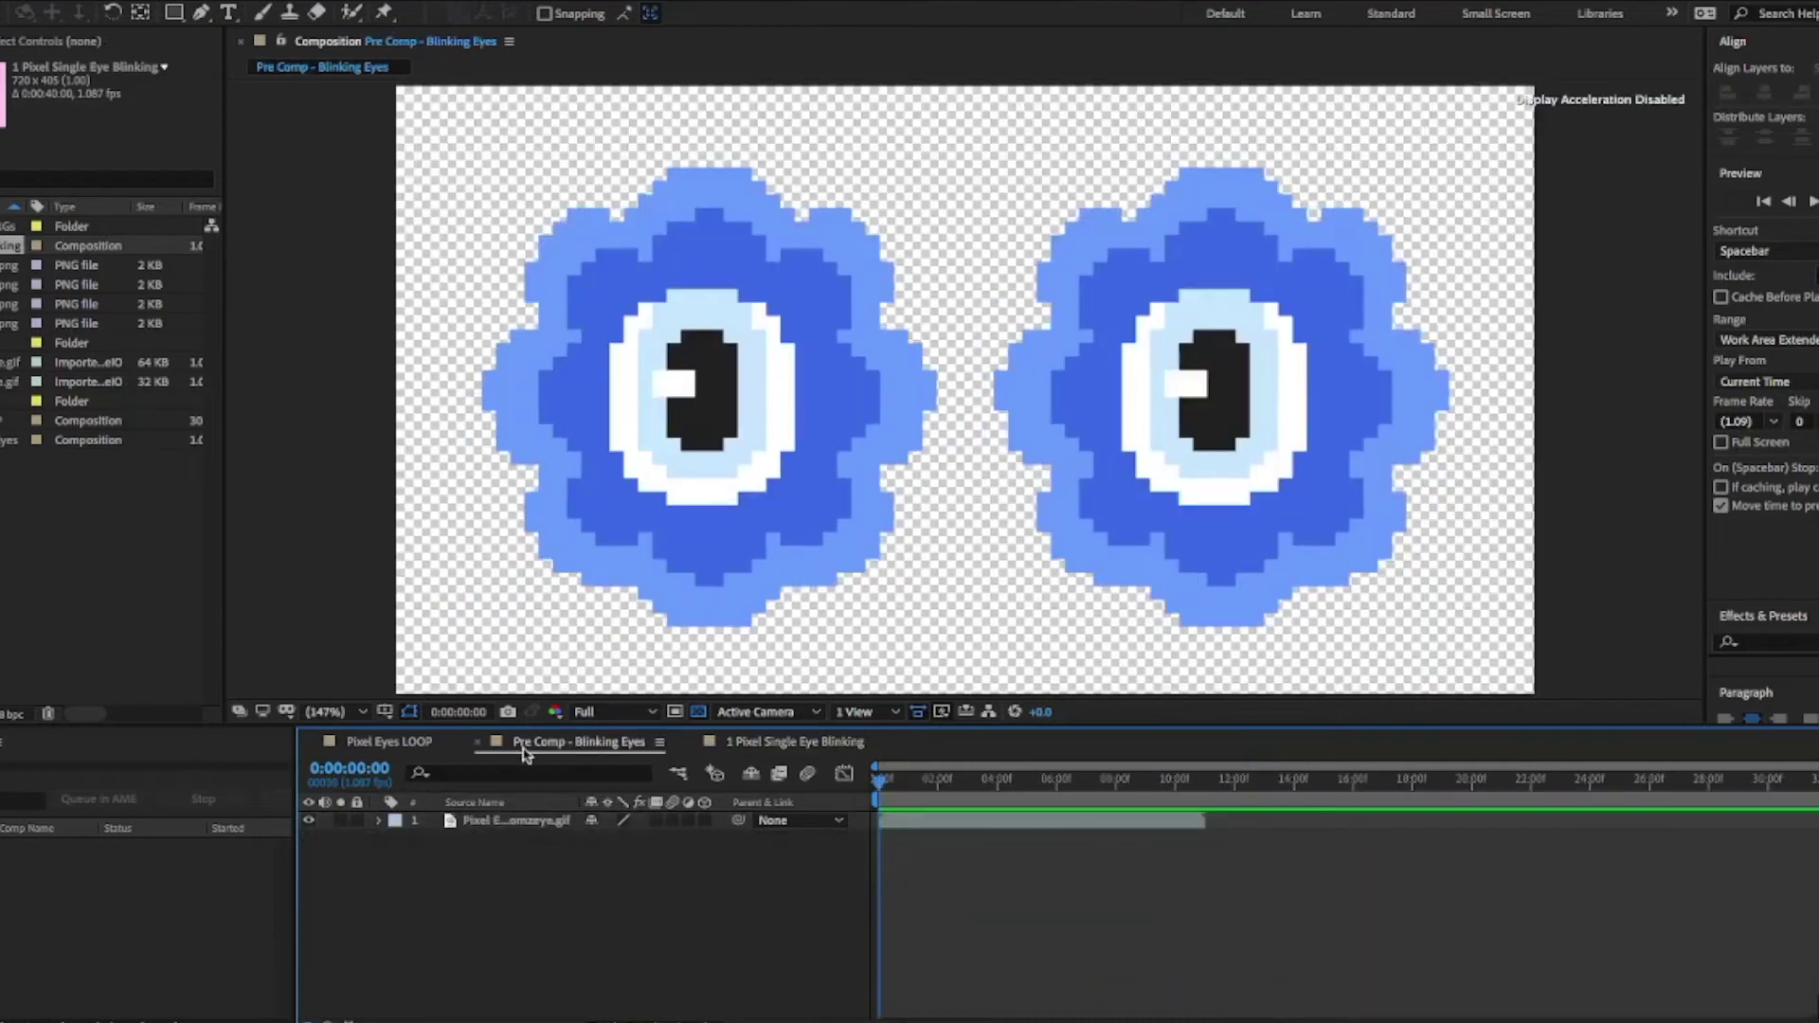
Step: Compare the two blinking compositions and rename 1 Pixel Single Eye Blinking as "COMP - Blinking Eyes"
{"action": "left_click", "coordinate": [737, 745]}
{"action": "left_click", "coordinate": [578, 749]}
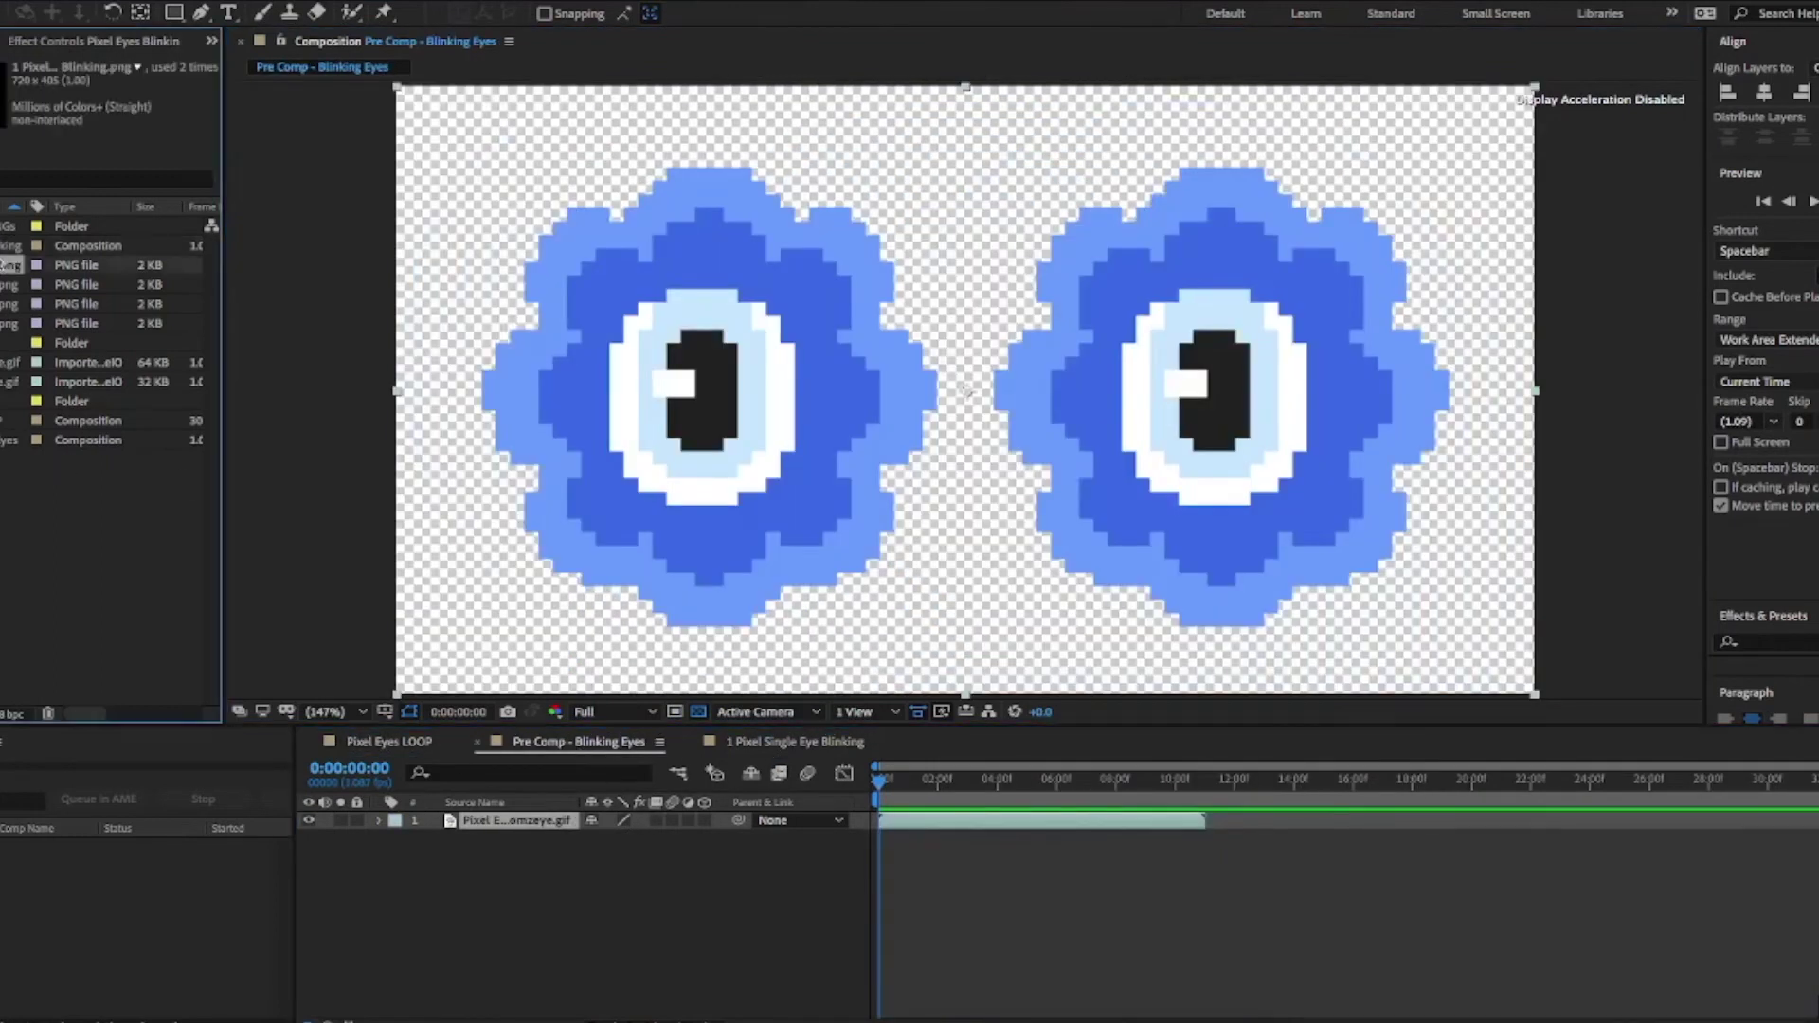
{"action": "right_click", "coordinate": [14, 246]}
{"action": "left_click", "coordinate": [62, 541]}
{"action": "key", "text": "Return"}
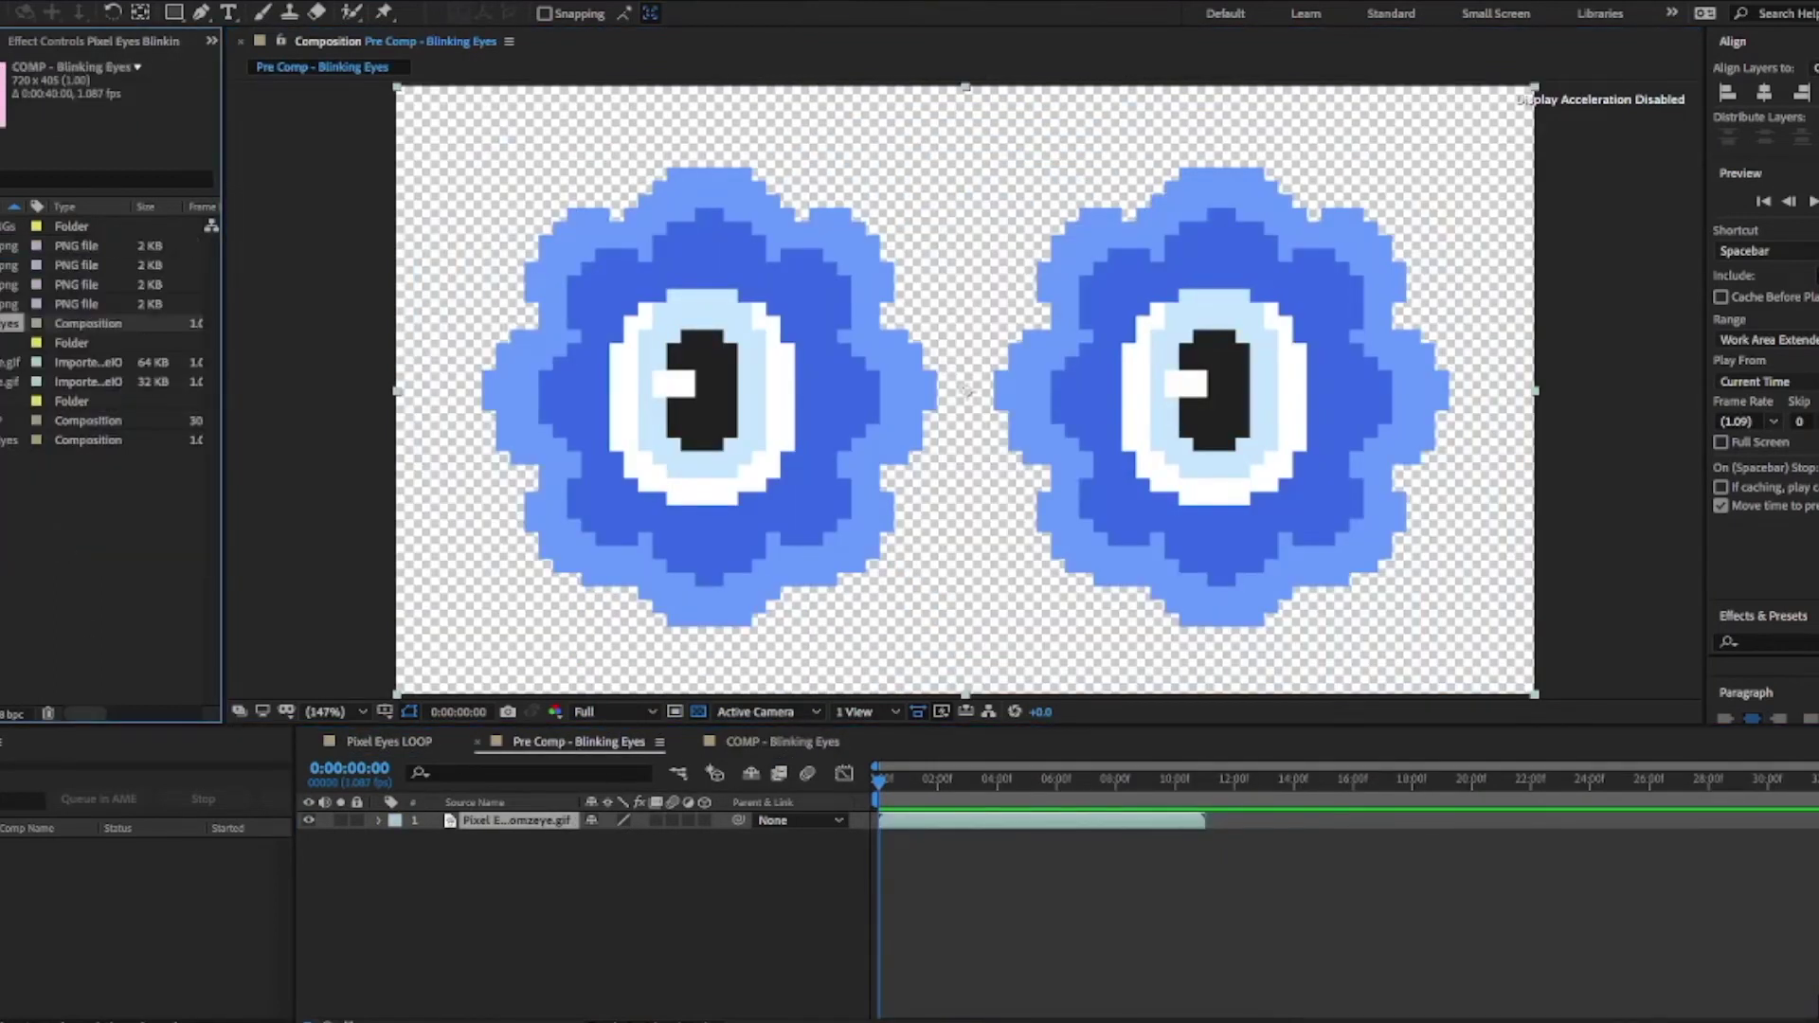
Step: Delete the composition Pre Comp - Blinking Eyes from the project and return to COMP - Blinking Eyes
{"action": "left_click", "coordinate": [481, 742]}
{"action": "right_click", "coordinate": [10, 441]}
{"action": "left_click", "coordinate": [38, 442]}
{"action": "double_click", "coordinate": [38, 441]}
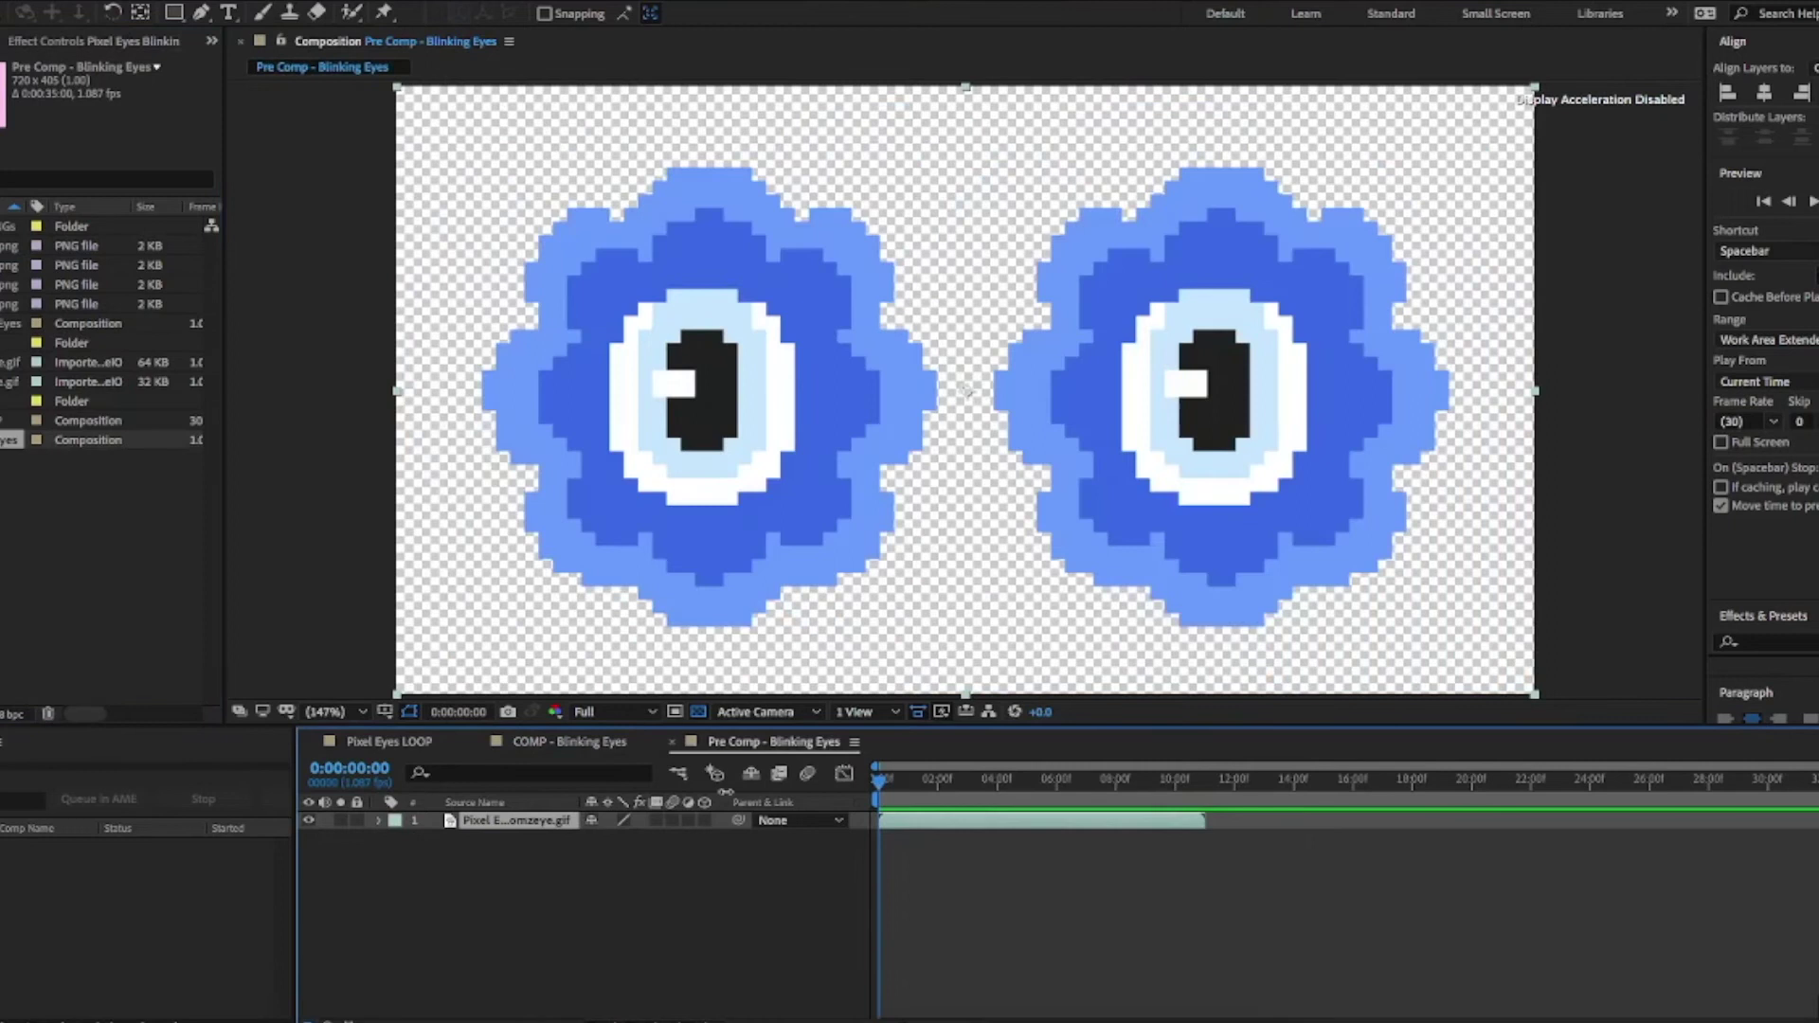
{"action": "left_click", "coordinate": [674, 743]}
{"action": "key", "text": "Delete"}
{"action": "left_click", "coordinate": [1089, 544]}
{"action": "left_click", "coordinate": [390, 742]}
{"action": "left_click", "coordinate": [512, 741]}
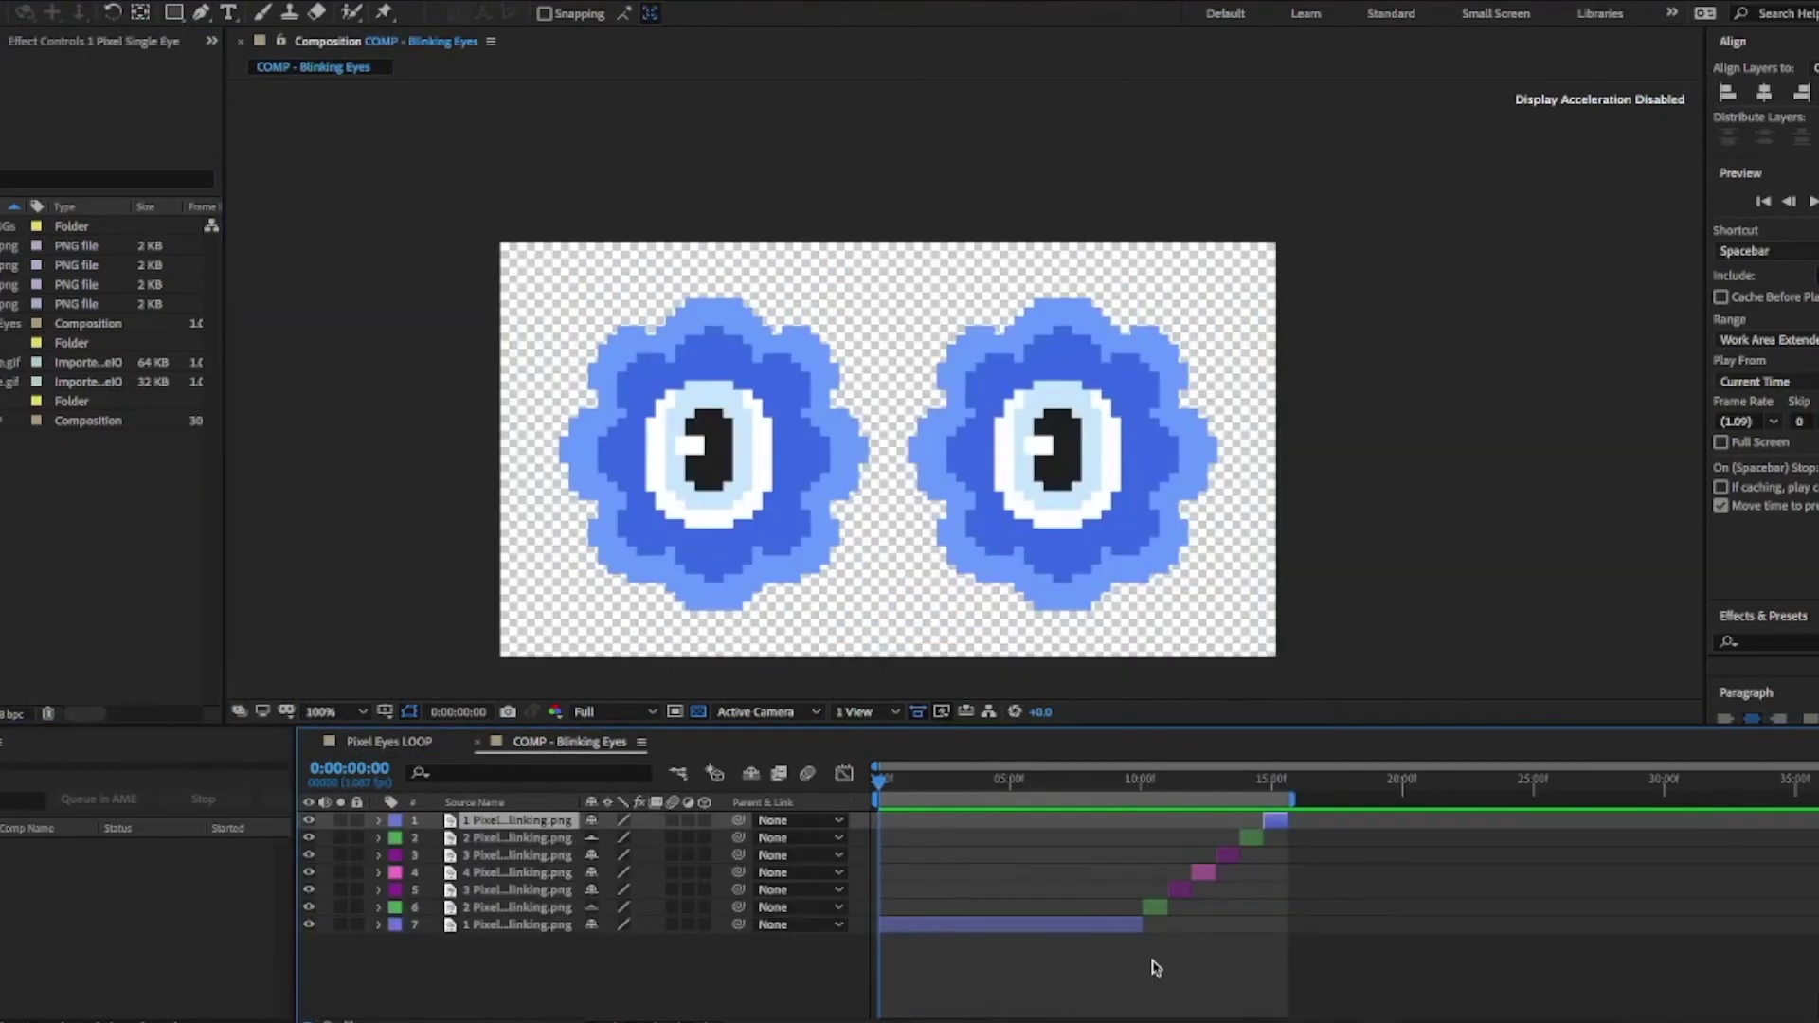
Step: Try to line up the short blink image layers in COMP - Blinking Eyes so they all start at 0:00:10:00
{"action": "scroll", "coordinate": [1305, 906], "scroll_direction": "up", "scroll_amount": 3}
{"action": "left_click", "coordinate": [1306, 905]}
{"action": "scroll", "coordinate": [1120, 907], "scroll_direction": "up", "scroll_amount": 2}
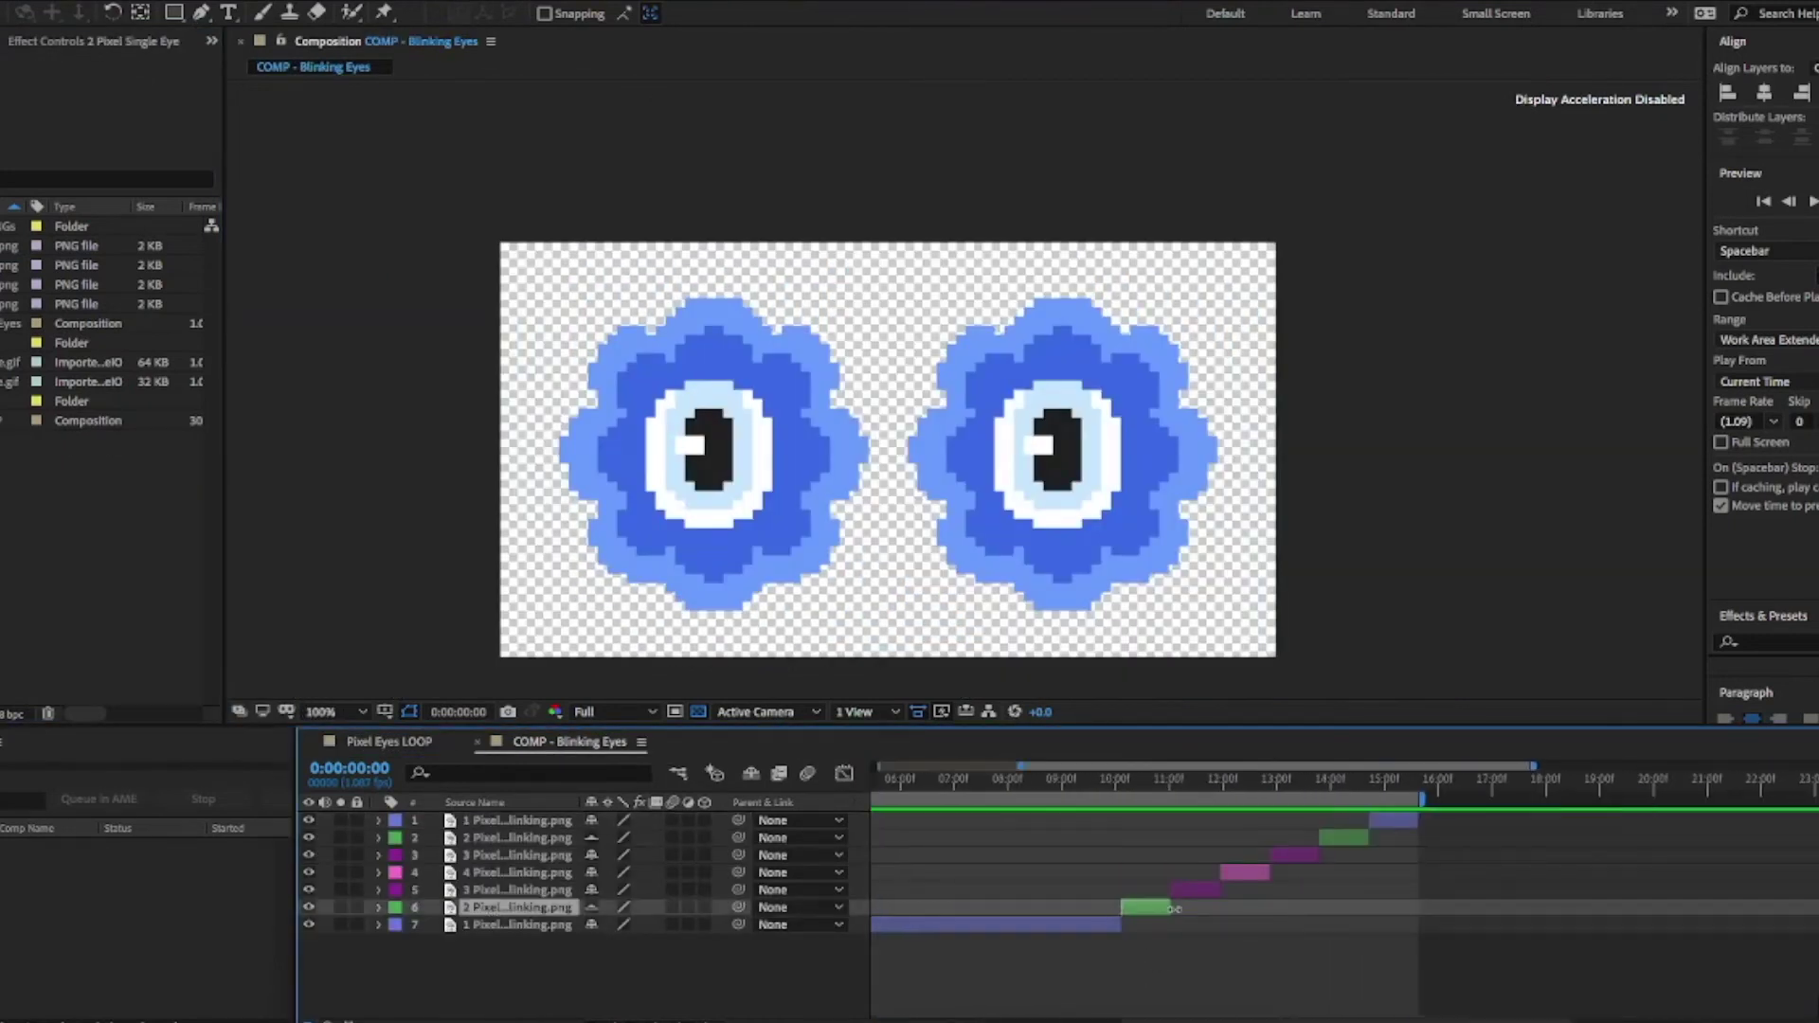
{"action": "scroll", "coordinate": [1173, 909], "scroll_direction": "down", "scroll_amount": 2}
{"action": "mouse_move", "coordinate": [1369, 892]}
{"action": "left_mouse_down"}
{"action": "mouse_move", "coordinate": [1331, 893]}
{"action": "mouse_move", "coordinate": [1337, 875]}
{"action": "left_mouse_up"}
{"action": "left_click_drag", "start_coordinate": [1447, 856], "coordinate": [1328, 839]}
{"action": "left_click_drag", "start_coordinate": [1511, 827], "coordinate": [1317, 827]}
{"action": "left_click_drag", "start_coordinate": [879, 783], "coordinate": [1327, 849]}
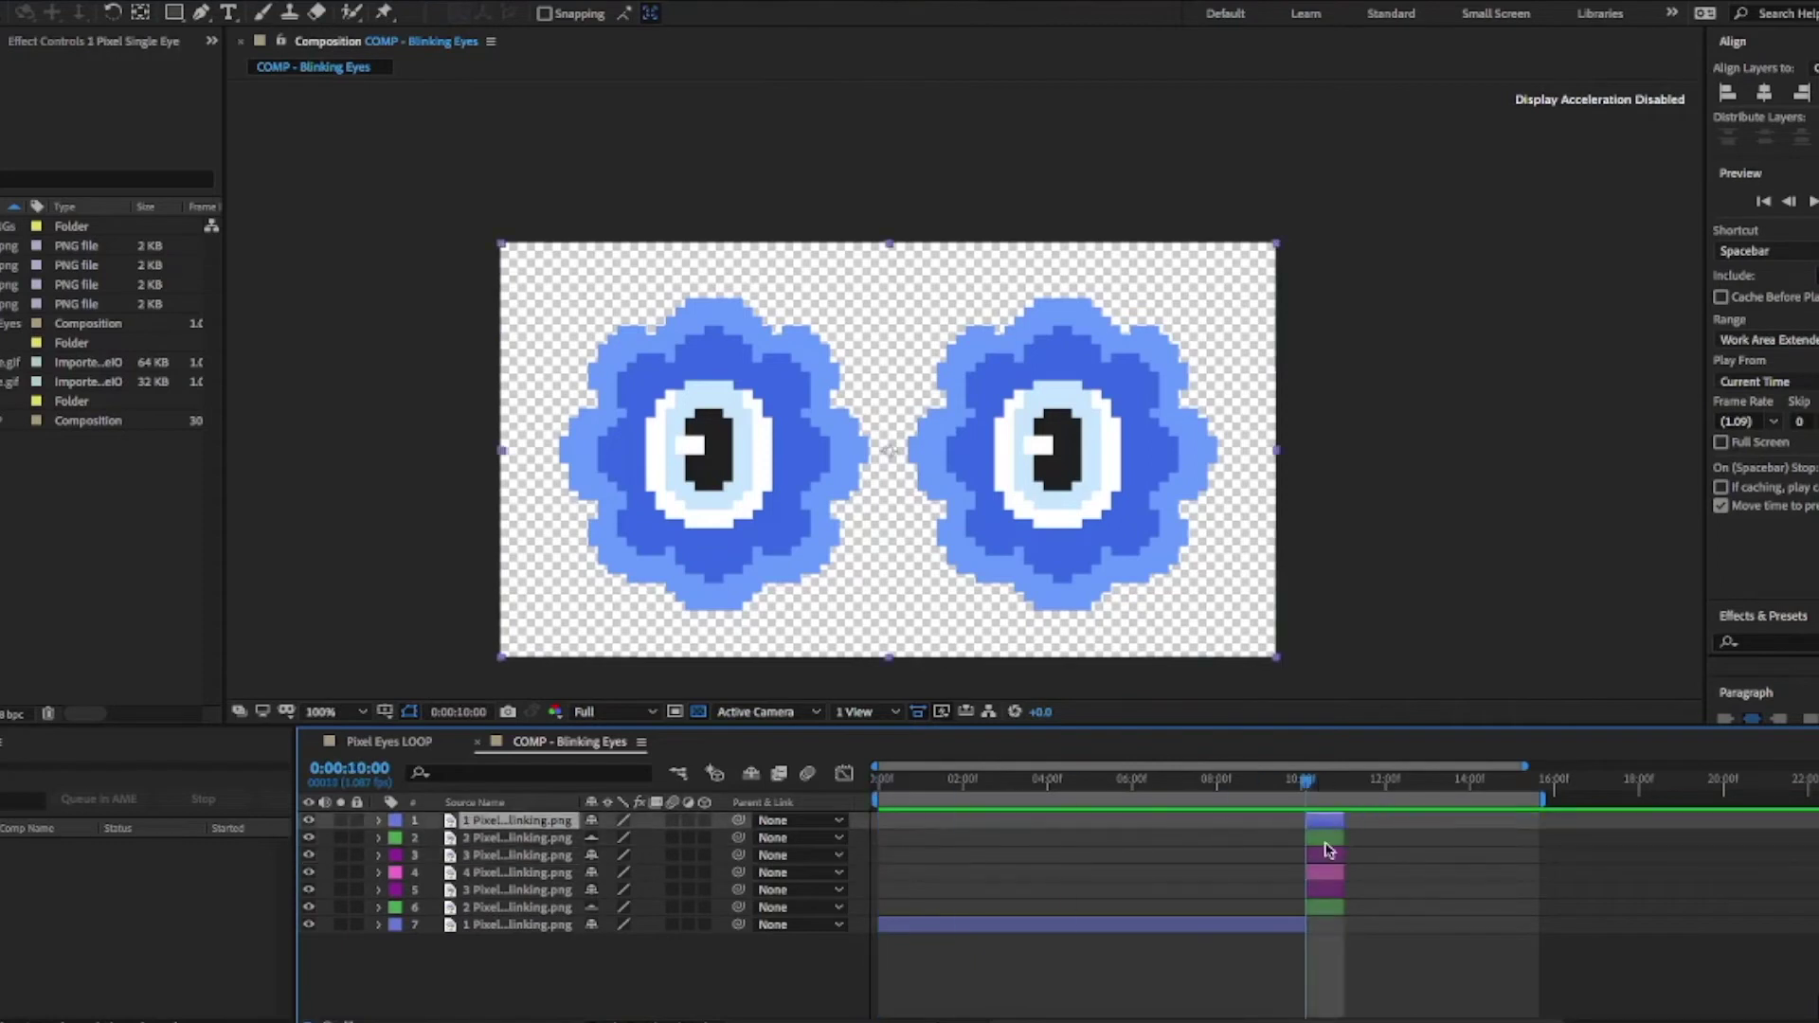
{"action": "key", "text": "="}
{"action": "left_click", "coordinate": [1381, 790]}
Step: Undo the shifts of the short blink image layers, restoring their staggered arrangement
{"action": "key", "text": "ctrl+z"}
{"action": "key", "text": "ctrl+z"}
{"action": "key", "text": "ctrl+z"}
{"action": "key", "text": "ctrl+z"}
{"action": "key", "text": "ctrl+z"}
{"action": "key", "text": "ctrl+z"}
{"action": "key", "text": "-"}
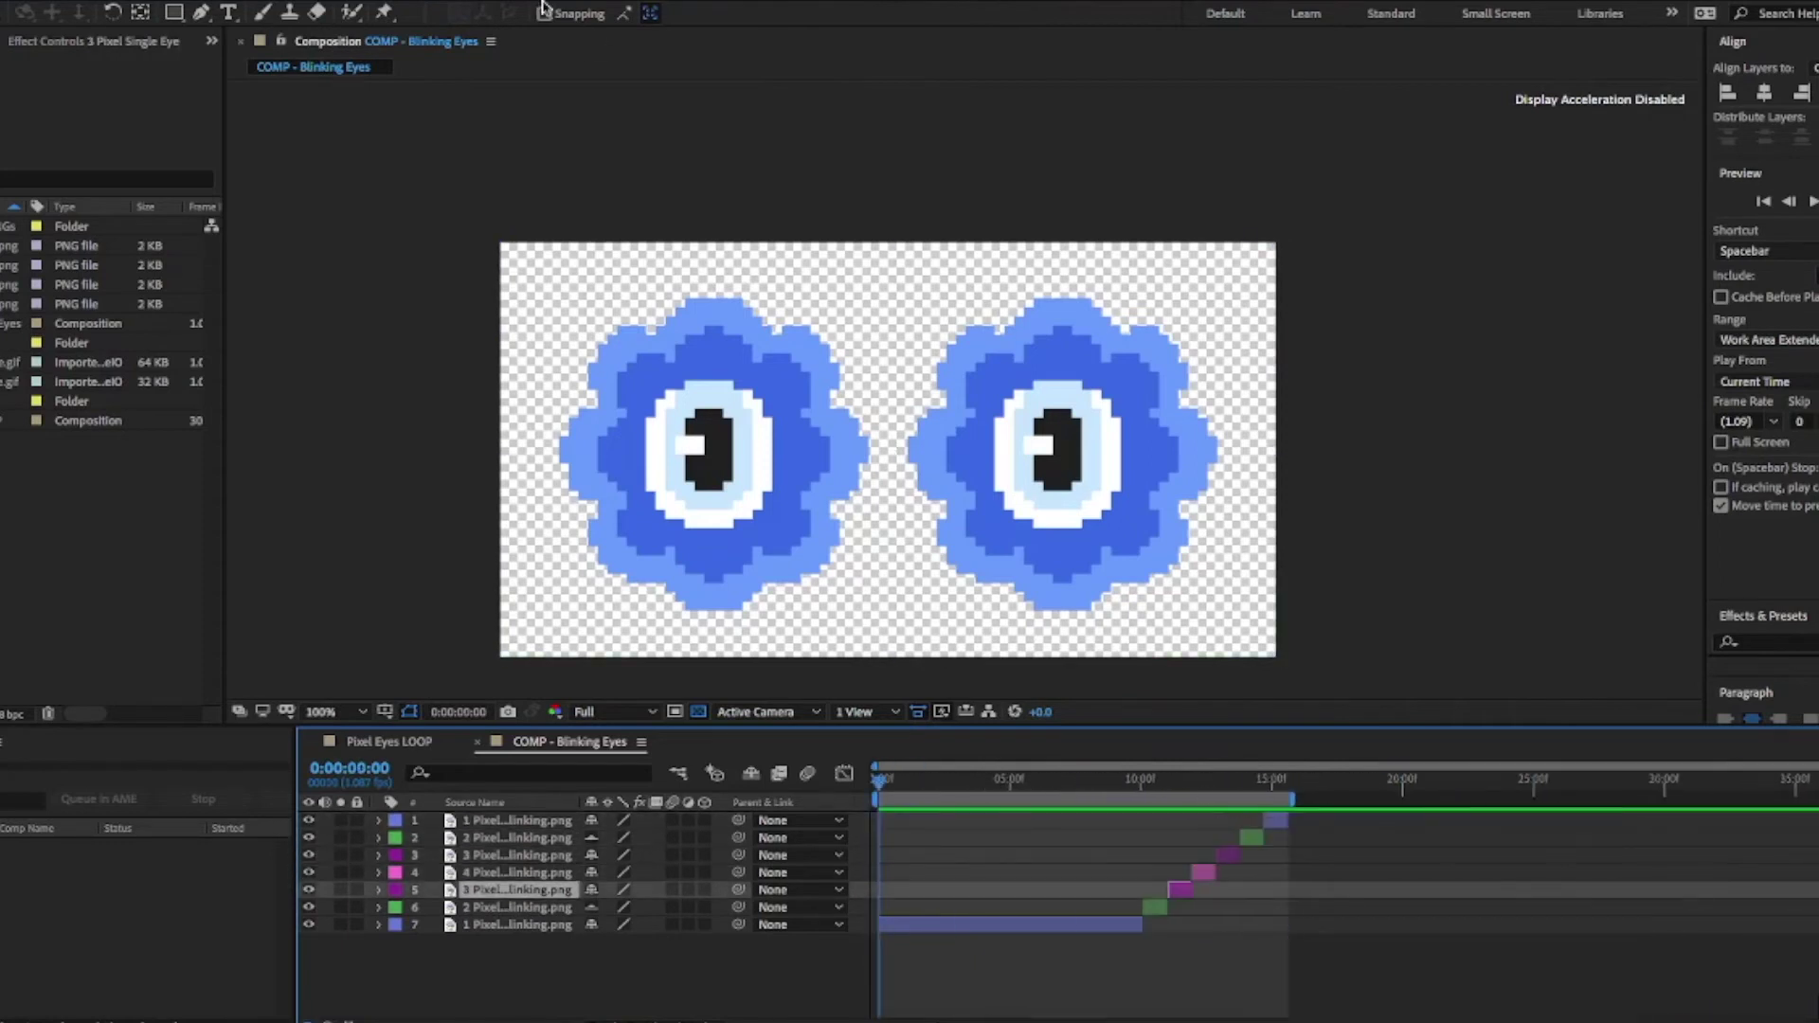
Step: Set GifGun's output folder to GIFs, export COMP - Blinking Eyes as a GIF, and close GifGun
{"action": "left_click", "coordinate": [544, 2]}
{"action": "left_click", "coordinate": [592, 834]}
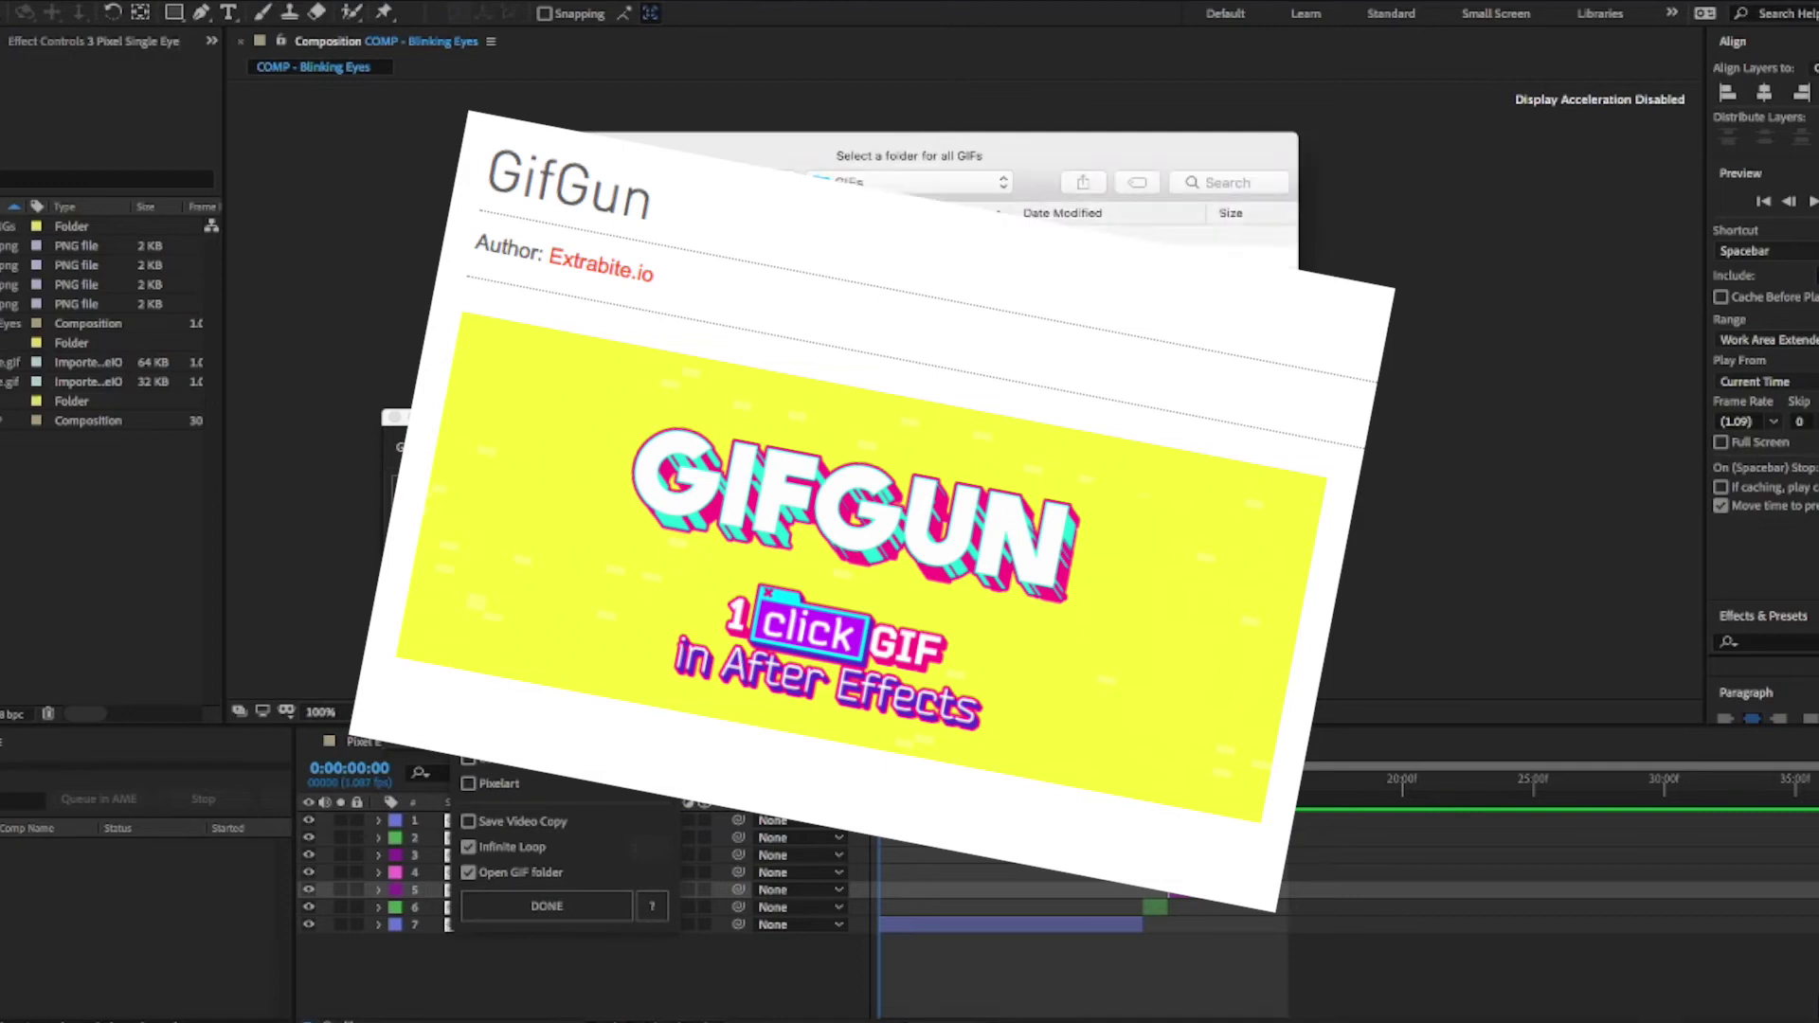
{"action": "key", "text": "Return"}
{"action": "left_click", "coordinate": [551, 903]}
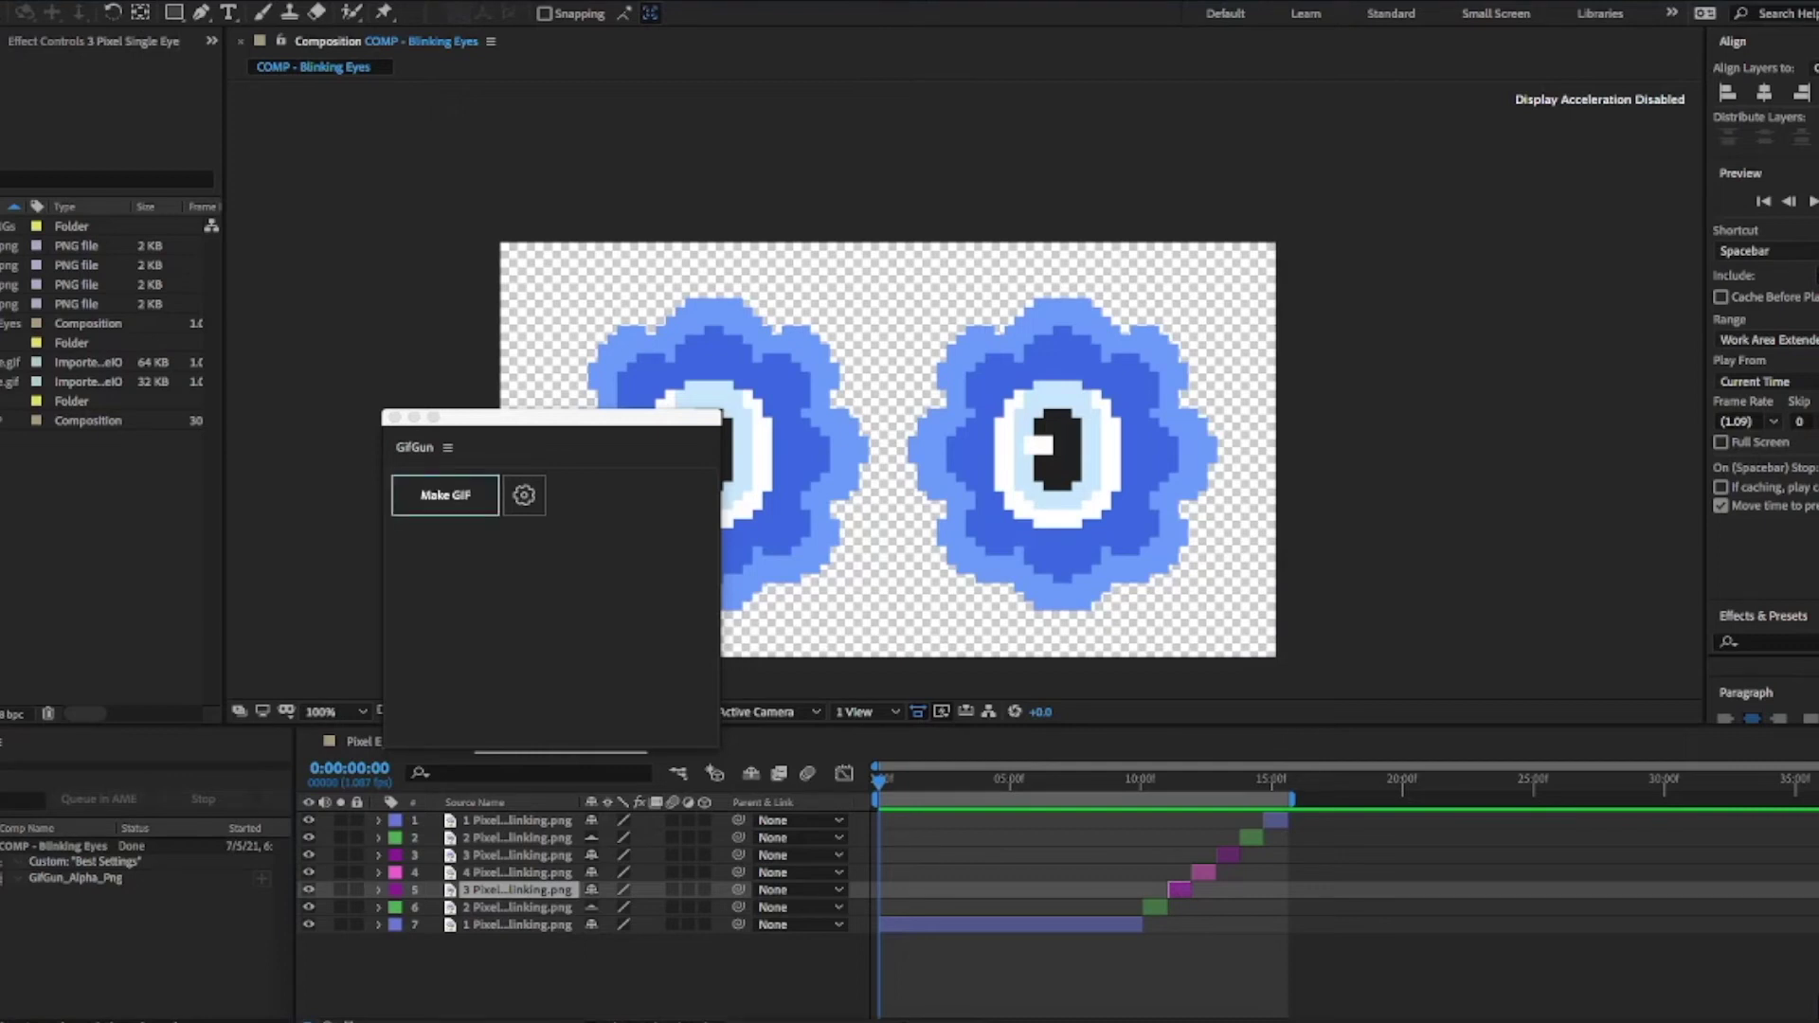
{"action": "left_click", "coordinate": [395, 417]}
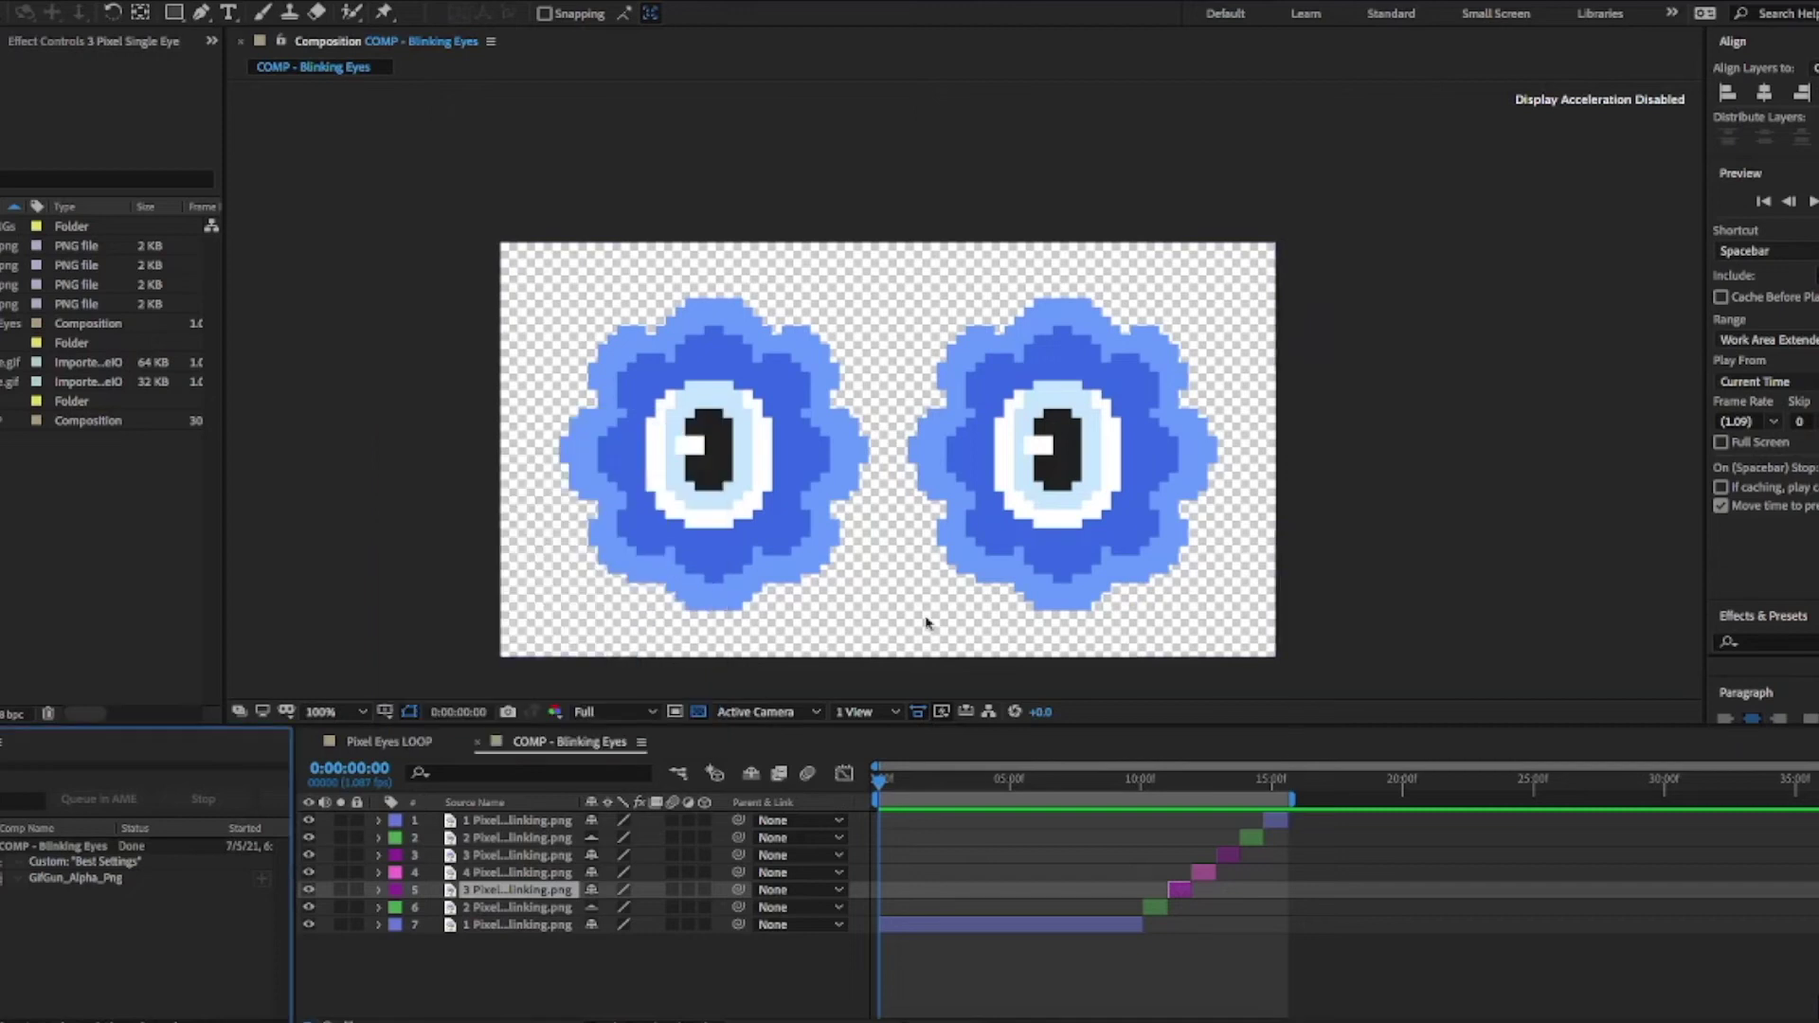
{"action": "left_click", "coordinate": [1651, 33]}
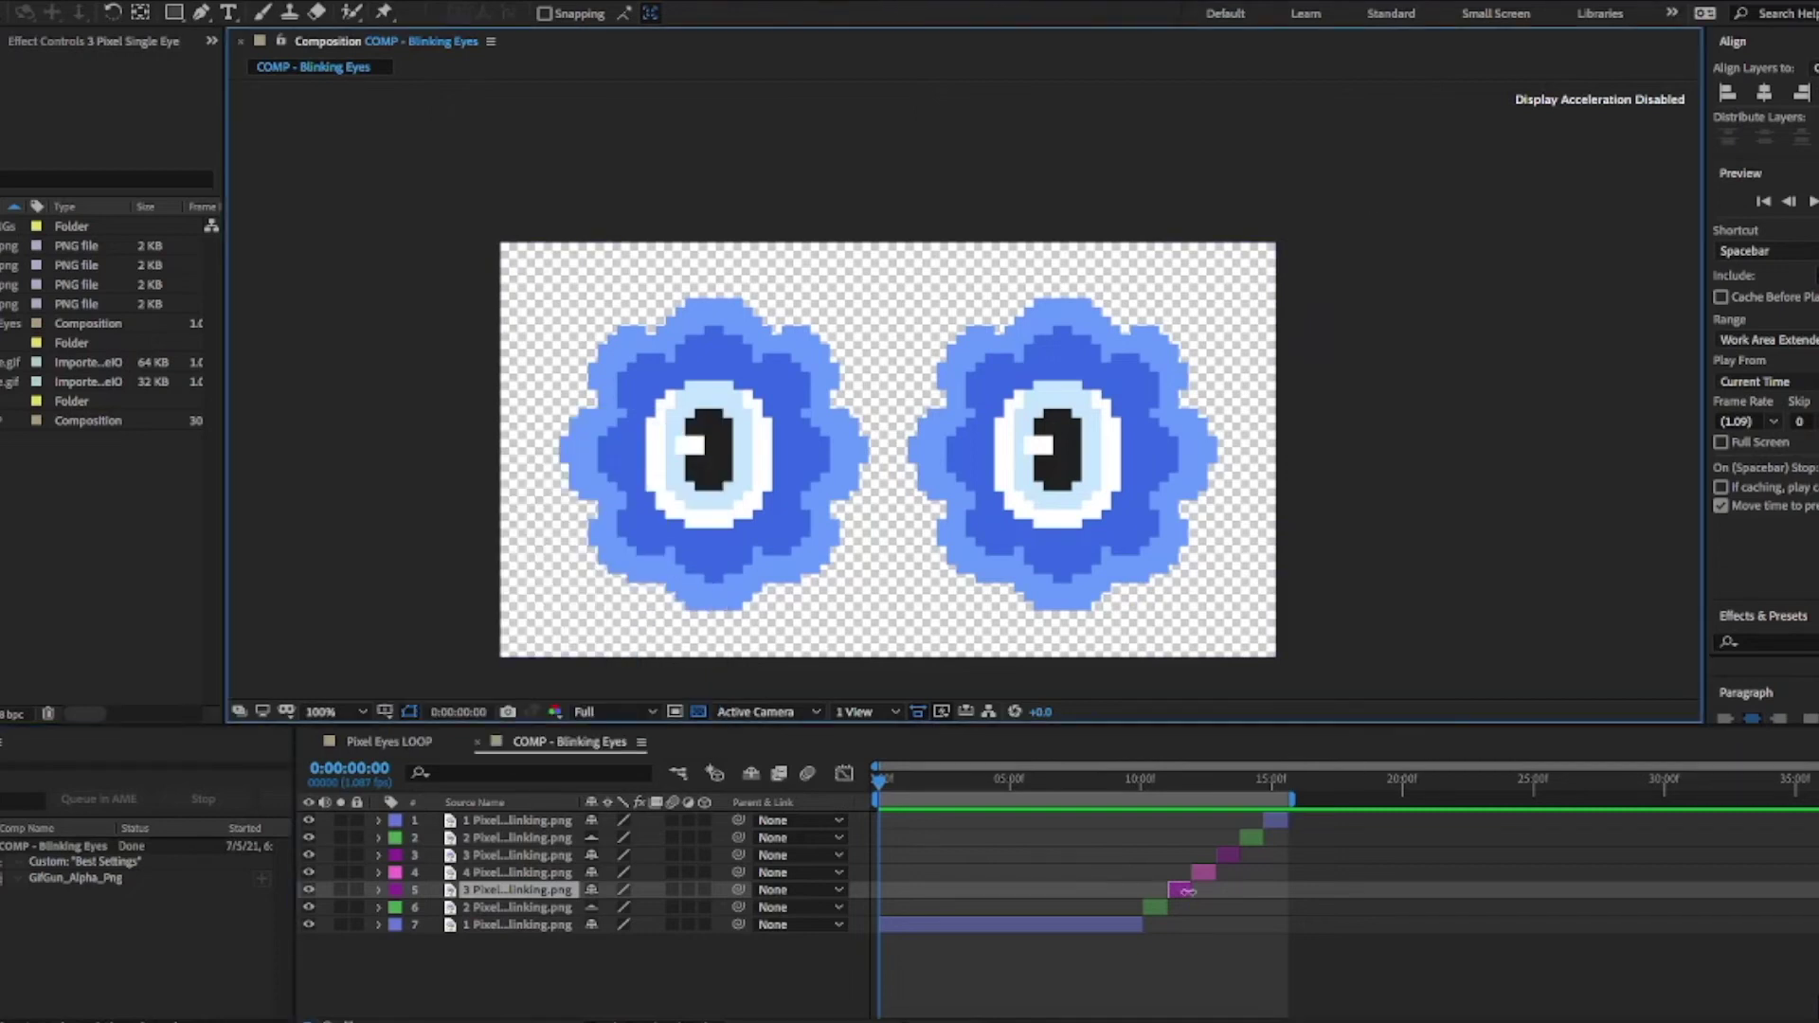
Step: Retime the short blink image layers in COMP - Blinking Eyes and play back the blink
{"action": "key", "text": "equal"}
{"action": "key", "text": "k"}
{"action": "left_click", "coordinate": [1421, 780]}
{"action": "key", "text": "Page_Up"}
{"action": "left_click", "coordinate": [1443, 906]}
{"action": "key", "text": "bracketleft"}
{"action": "left_click_drag", "start_coordinate": [1474, 889], "coordinate": [1523, 856]}
{"action": "left_click_drag", "start_coordinate": [1621, 838], "coordinate": [1570, 841]}
{"action": "mouse_move", "coordinate": [1697, 822]}
{"action": "left_mouse_down"}
{"action": "mouse_move", "coordinate": [1647, 823]}
{"action": "mouse_move", "coordinate": [1717, 820]}
{"action": "left_mouse_up"}
{"action": "key", "text": "space"}
{"action": "key", "text": "space"}
Step: Add the single-eye blinking GIF above the bubble image in Pixel Eyes LOOP and scale it to 229%
{"action": "left_click", "coordinate": [478, 743]}
{"action": "left_click_drag", "start_coordinate": [95, 380], "coordinate": [497, 810]}
{"action": "key", "text": "s"}
{"action": "left_click_drag", "start_coordinate": [657, 837], "coordinate": [792, 841]}
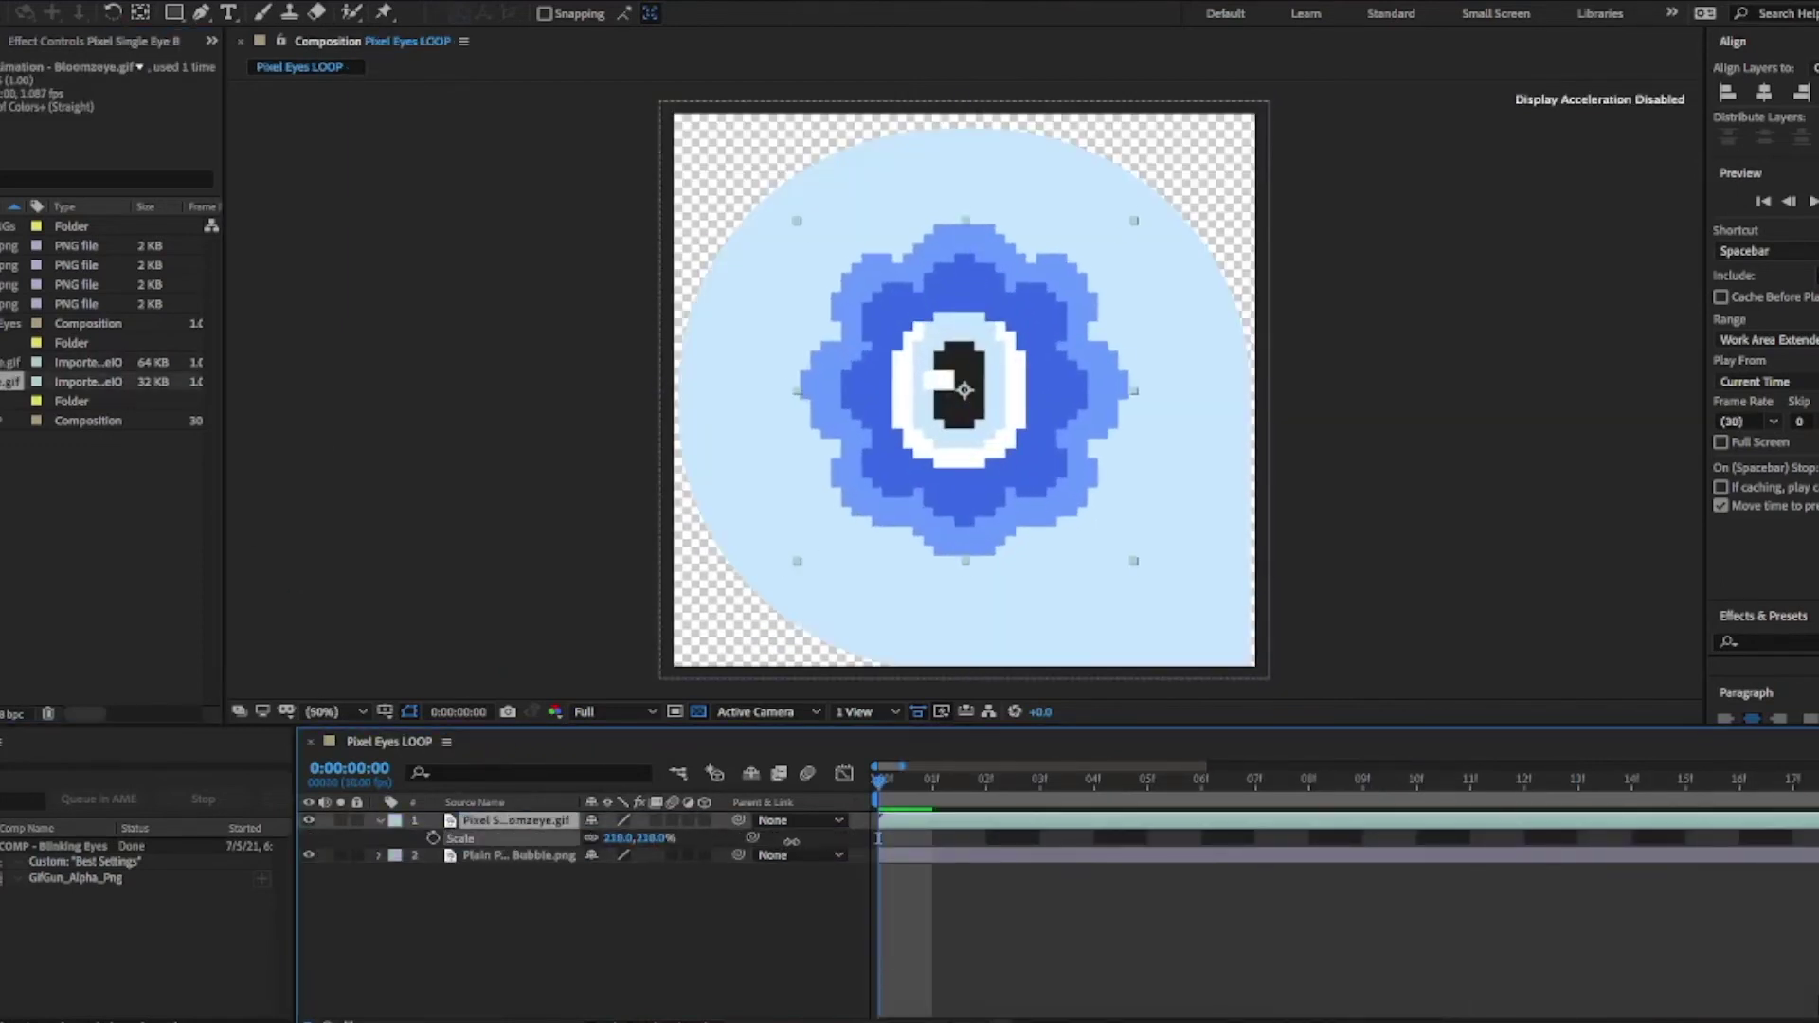
Step: Match the bubble layer and work area to the eye GIF's length and play back the loop
{"action": "key", "text": "space"}
{"action": "key", "text": "space"}
{"action": "key", "text": "semicolon"}
{"action": "key", "text": "space"}
{"action": "key", "text": "space"}
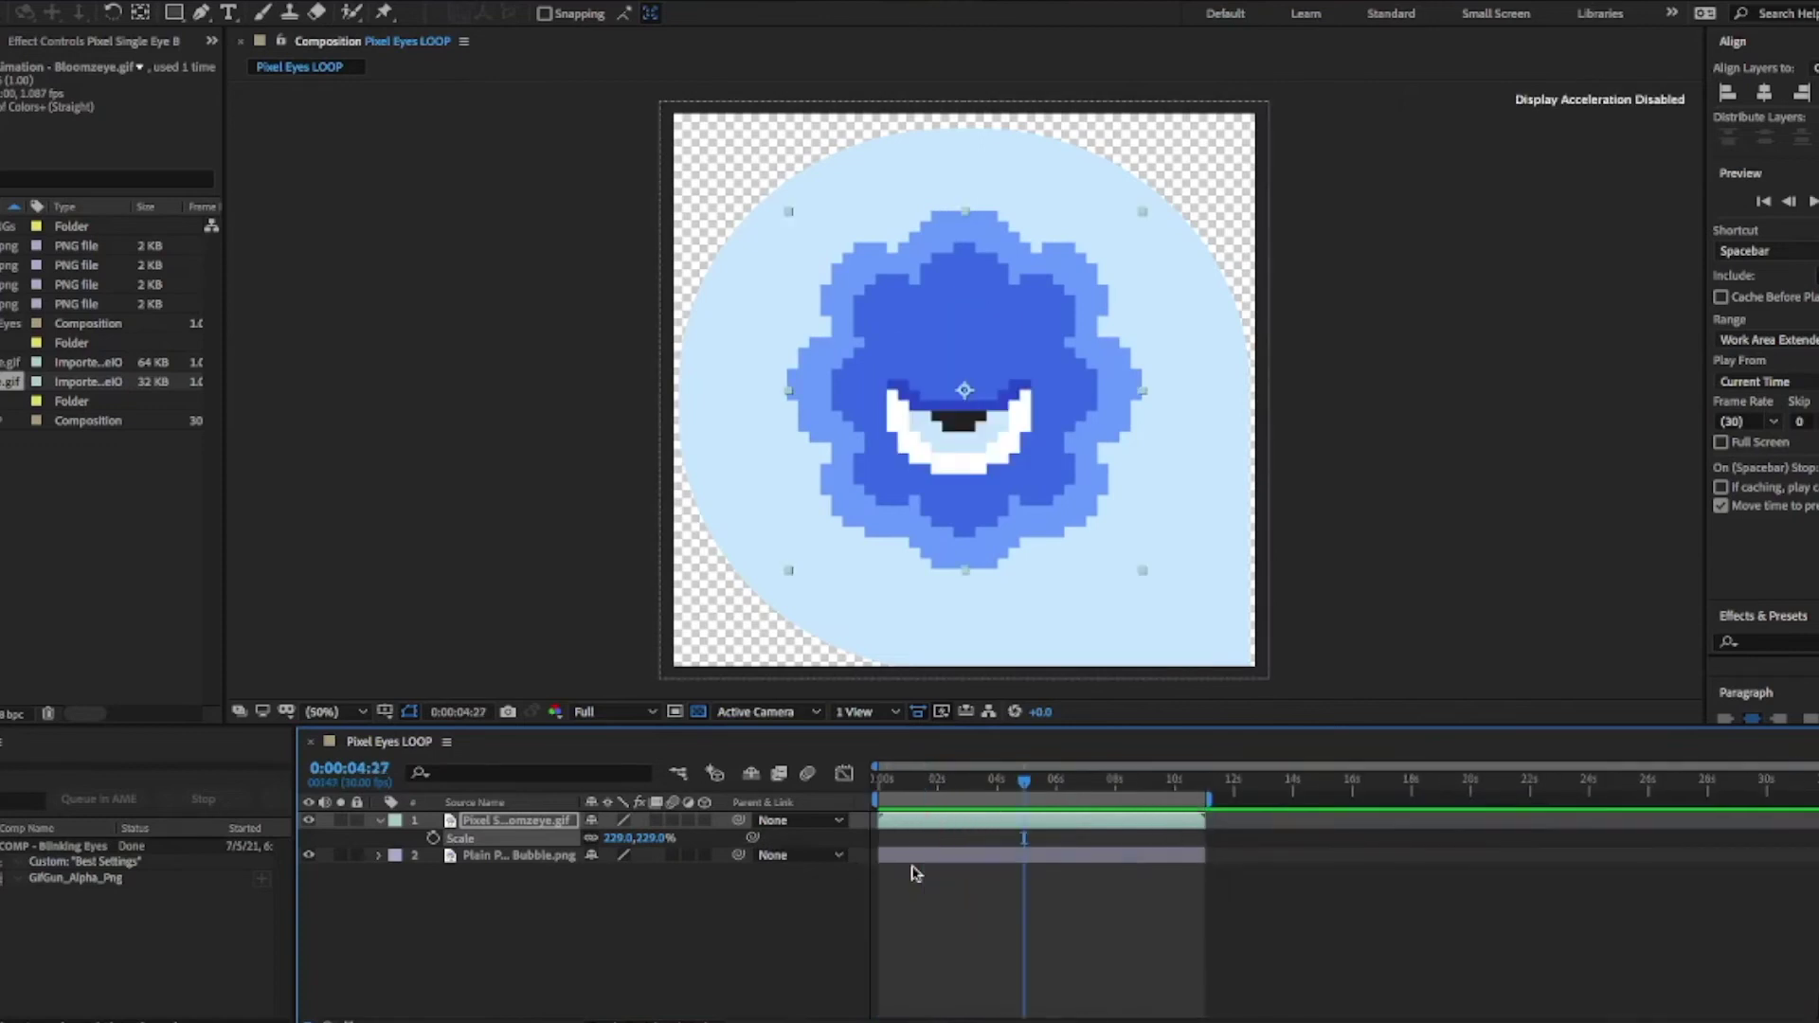
{"action": "key", "text": "space"}
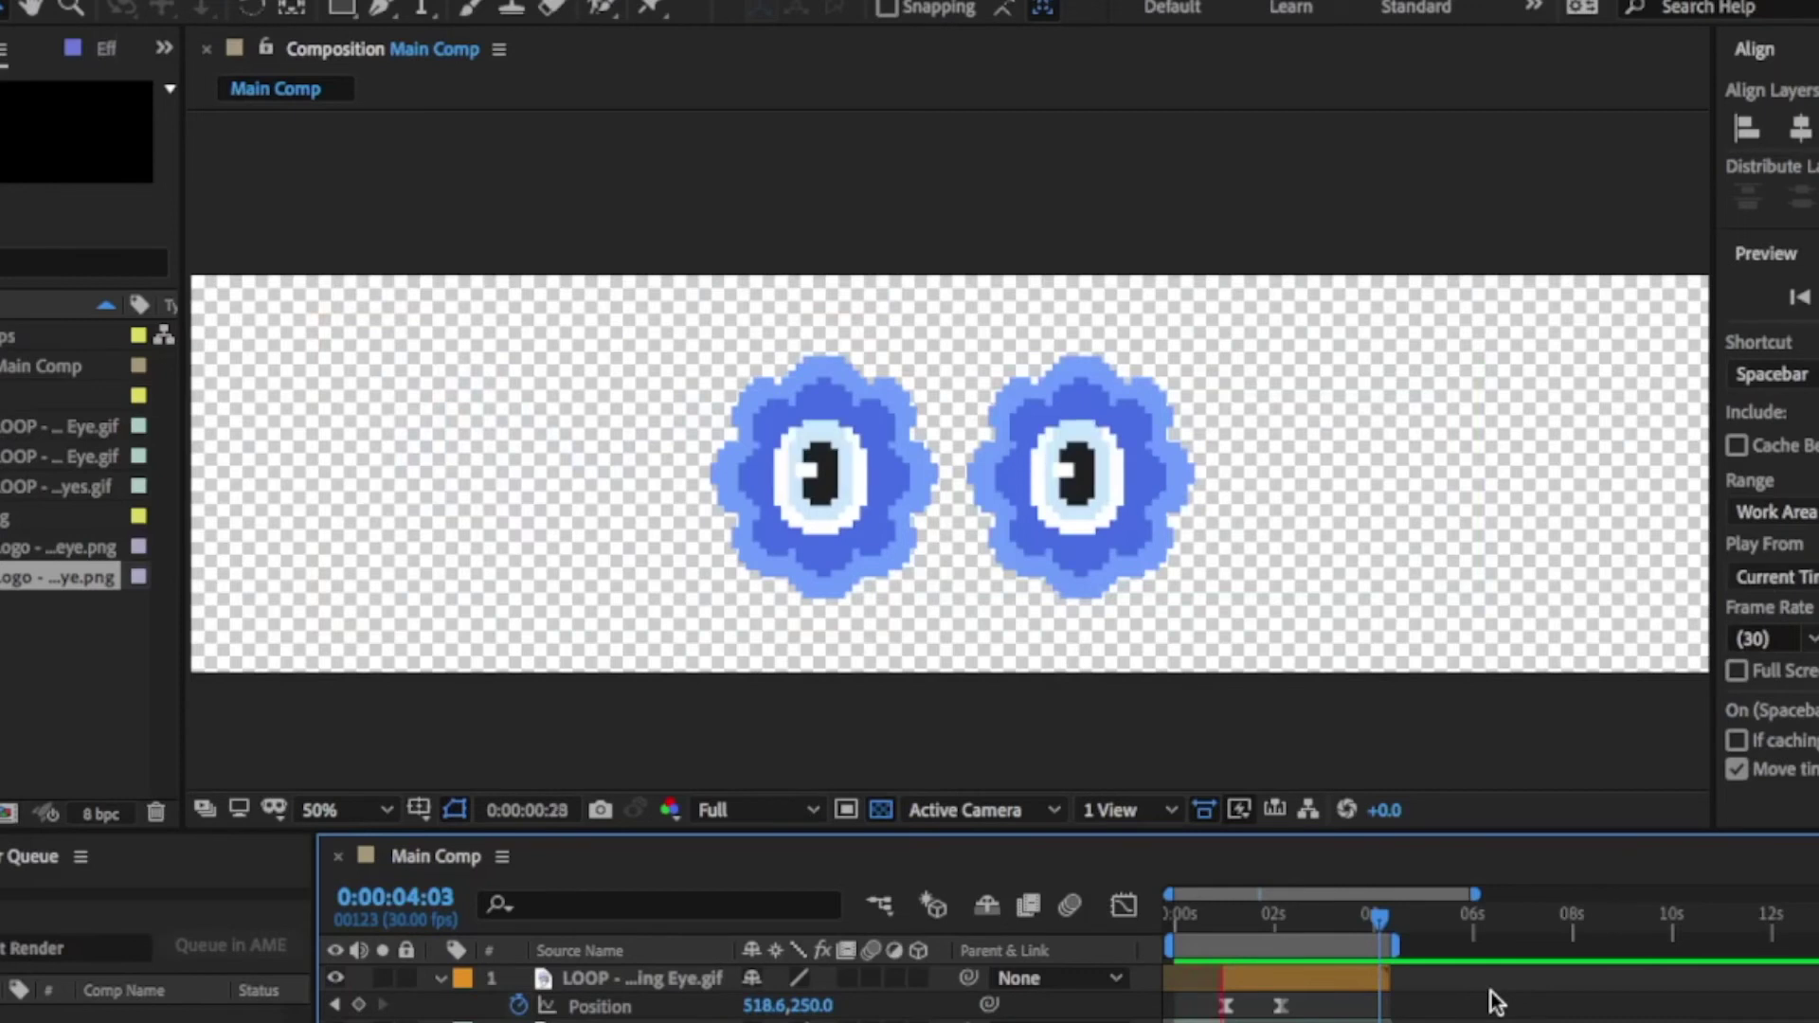
Step: Scrub and play back the sliding motion of the two eyes in Main Comp
{"action": "key", "text": "space"}
{"action": "left_click_drag", "start_coordinate": [1293, 919], "coordinate": [1257, 920]}
{"action": "key", "text": "="}
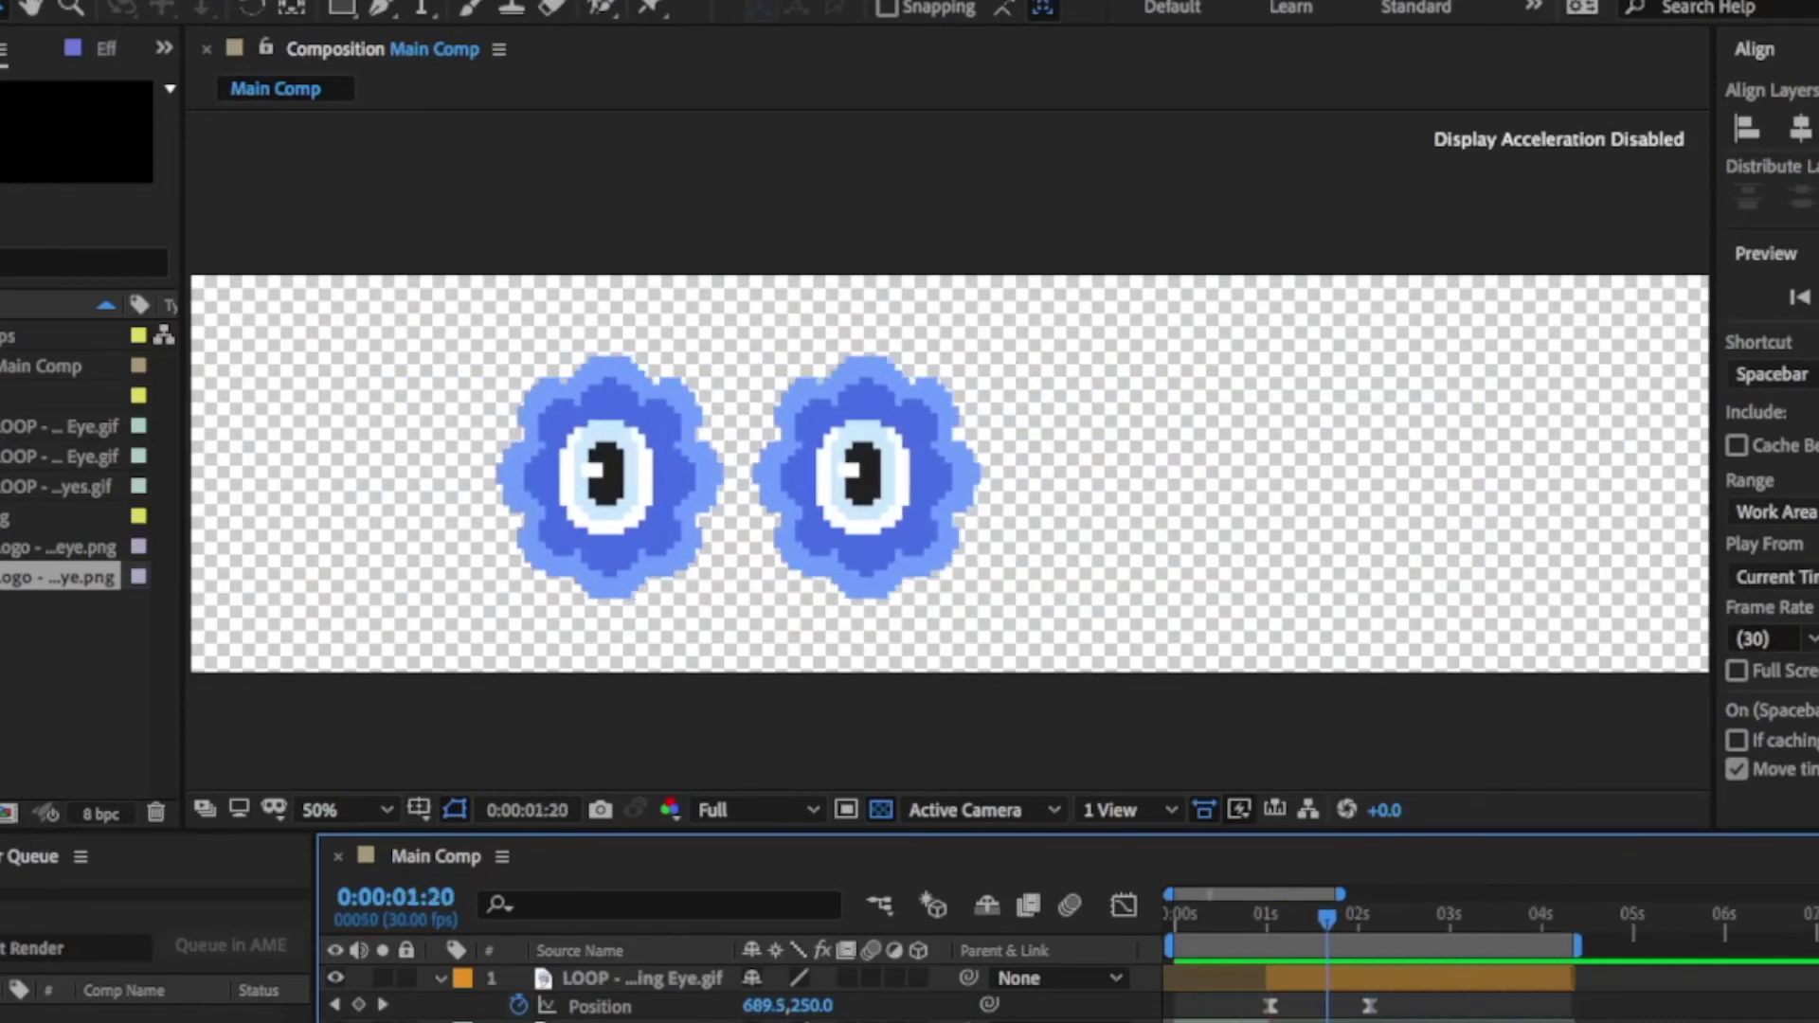
{"action": "left_click_drag", "start_coordinate": [1331, 917], "coordinate": [1124, 914]}
{"action": "key", "text": "space"}
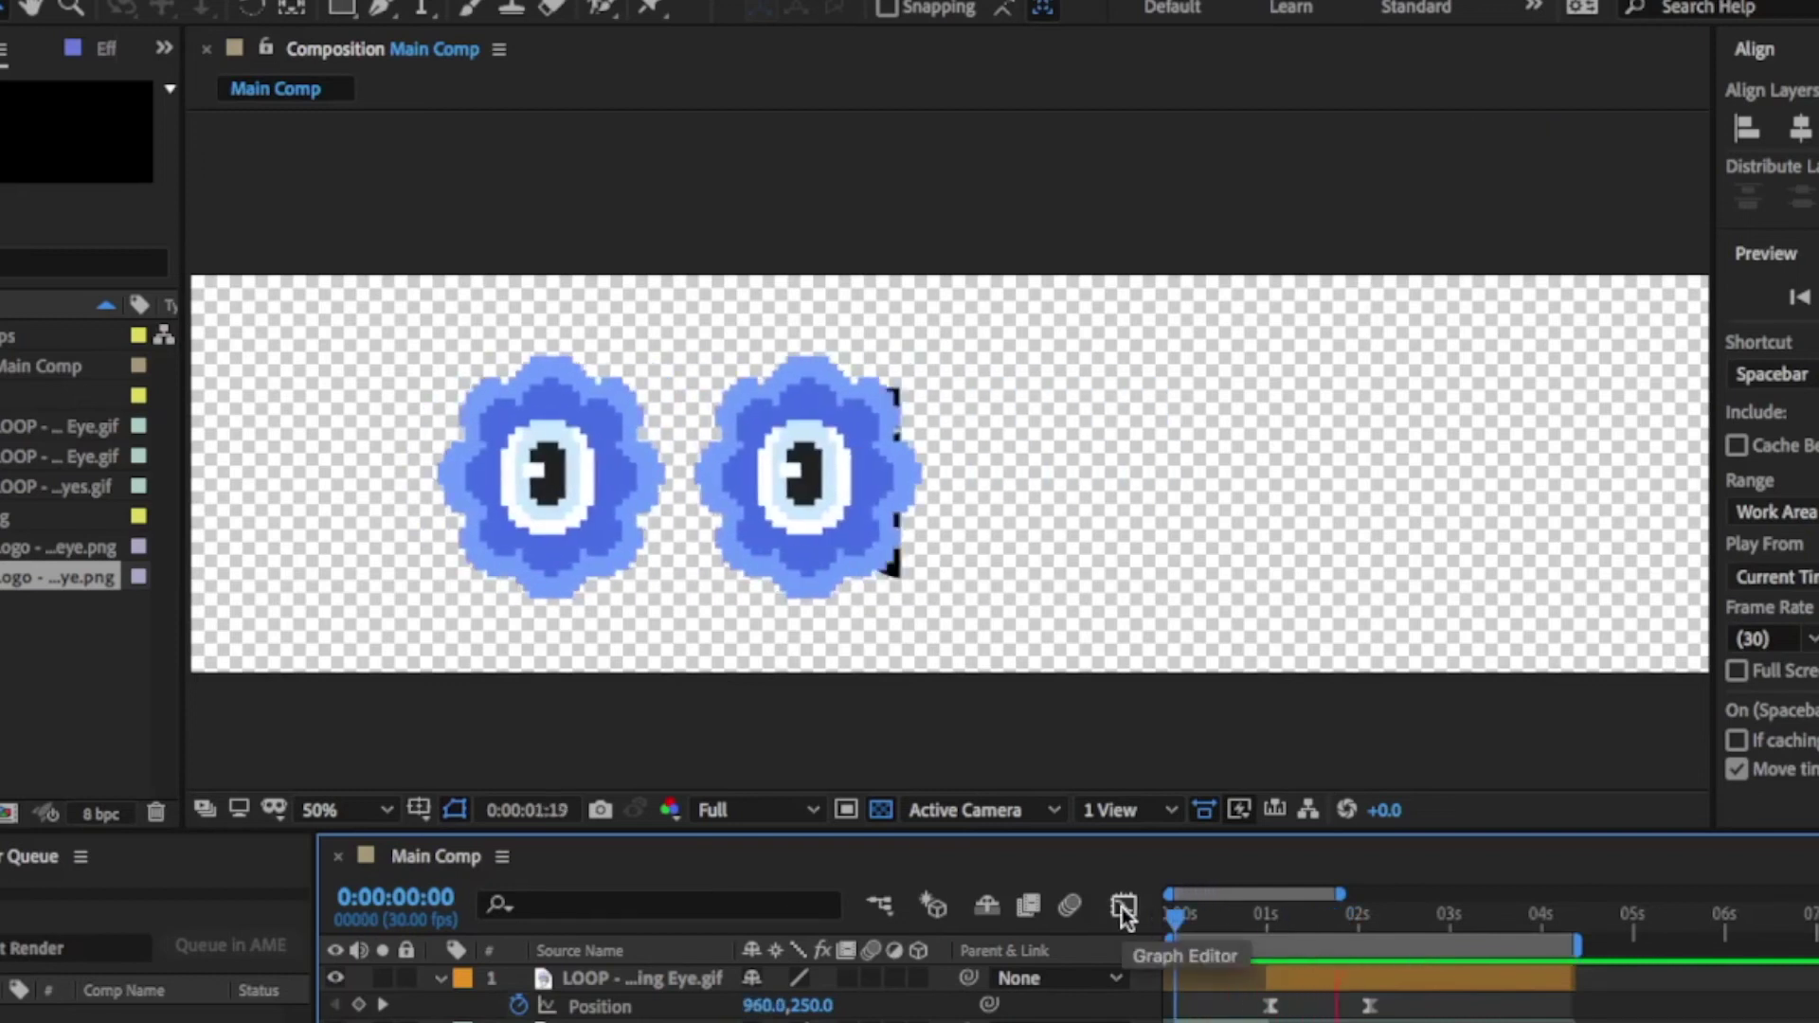
{"action": "key", "text": "space"}
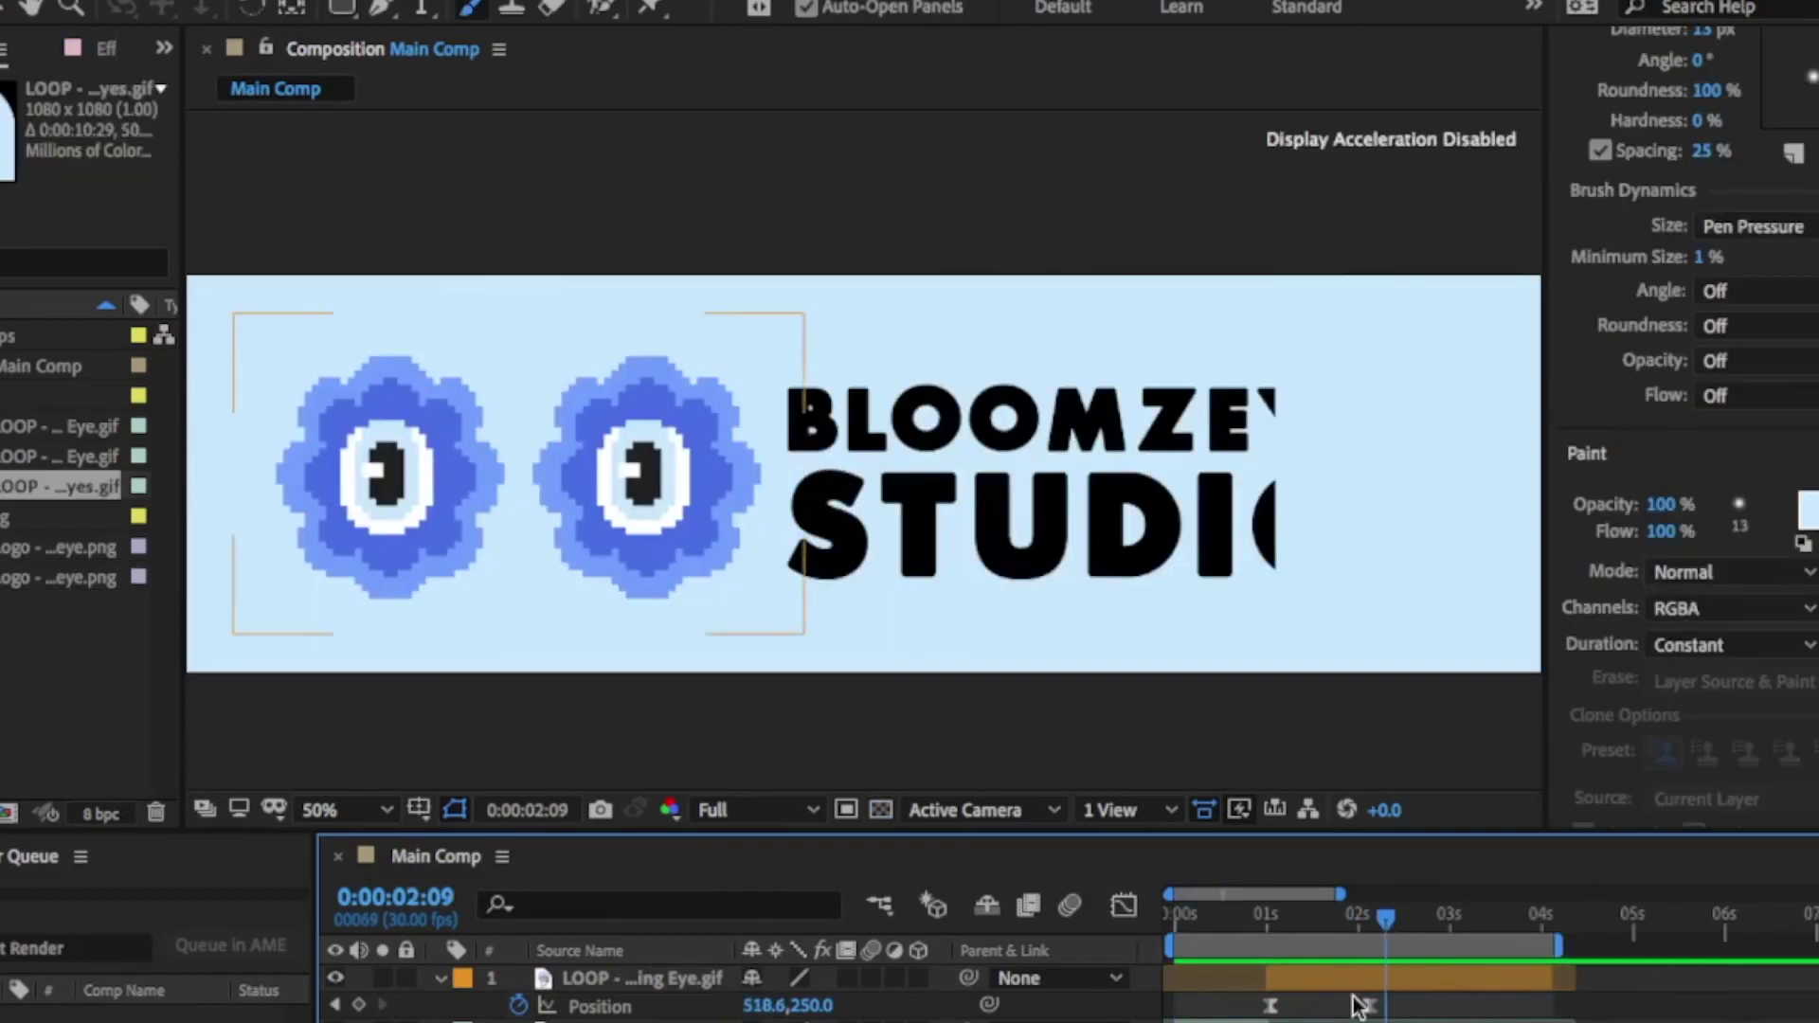
Step: Play Main Comp from the start to check the Bloomzeye Studio text reveal on the light blue background
{"action": "left_click", "coordinate": [633, 1021]}
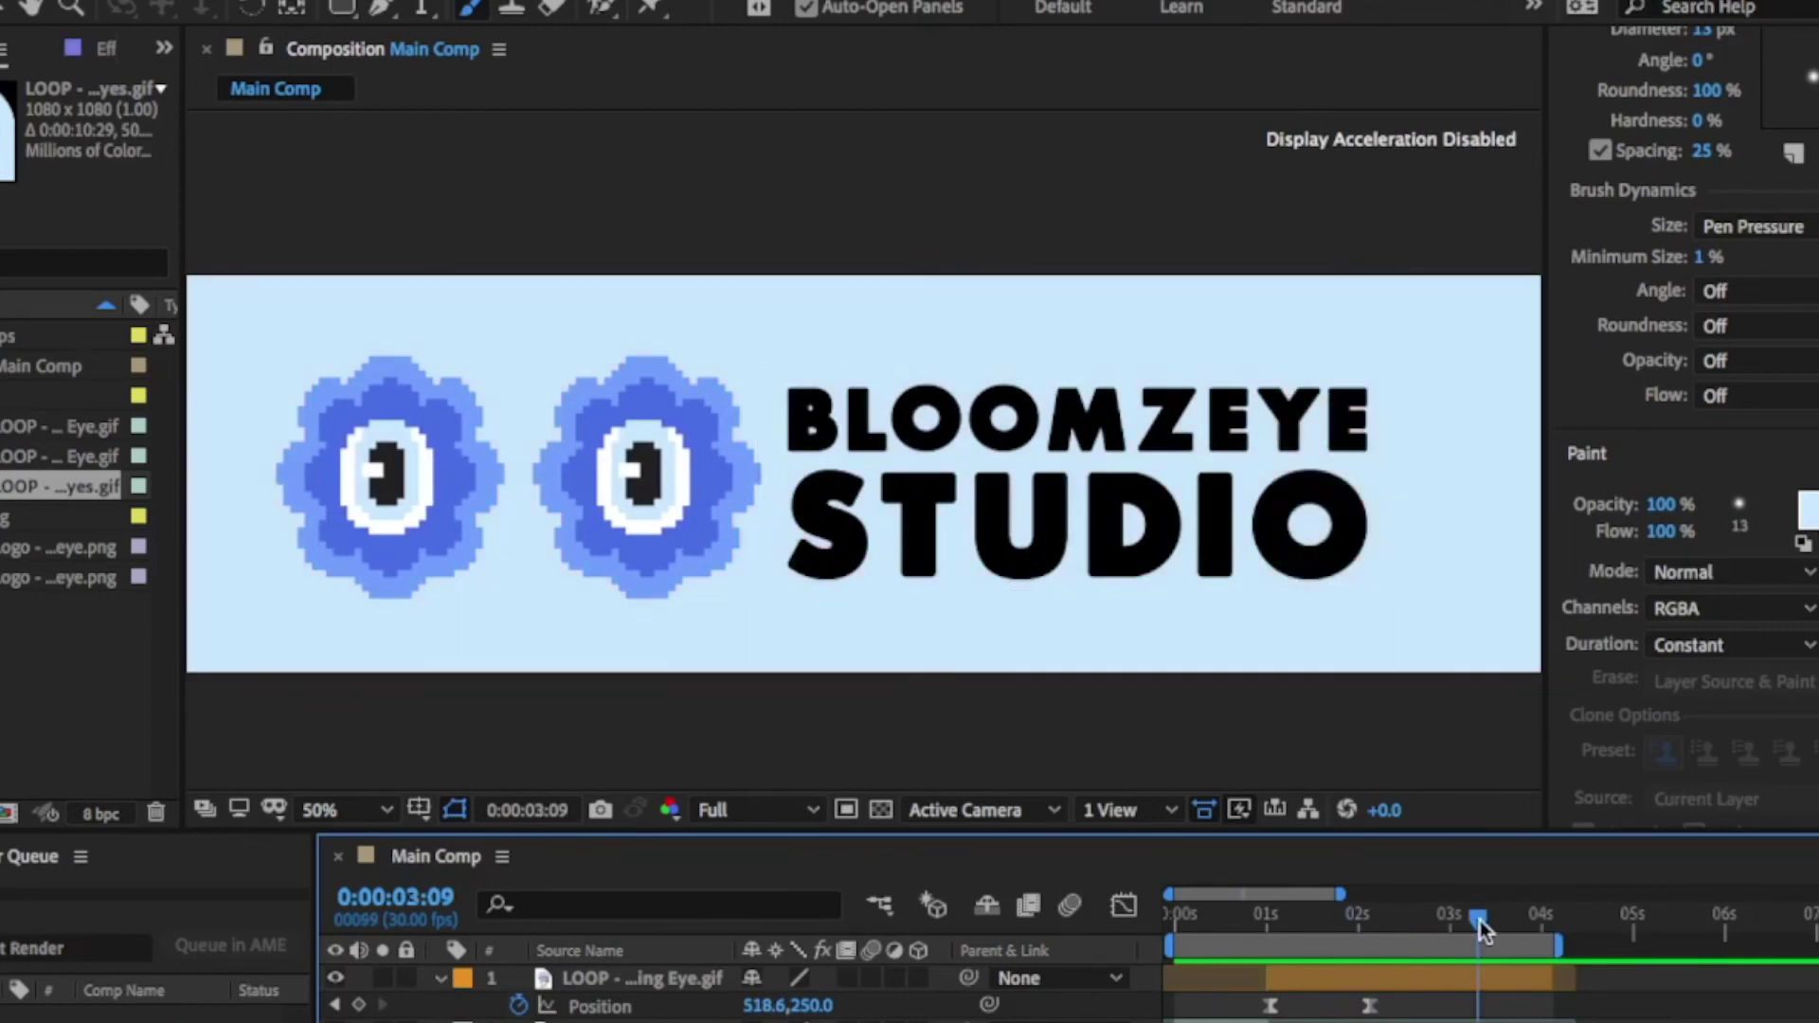
{"action": "left_click_drag", "start_coordinate": [1479, 926], "coordinate": [1141, 934]}
{"action": "key", "text": "space"}
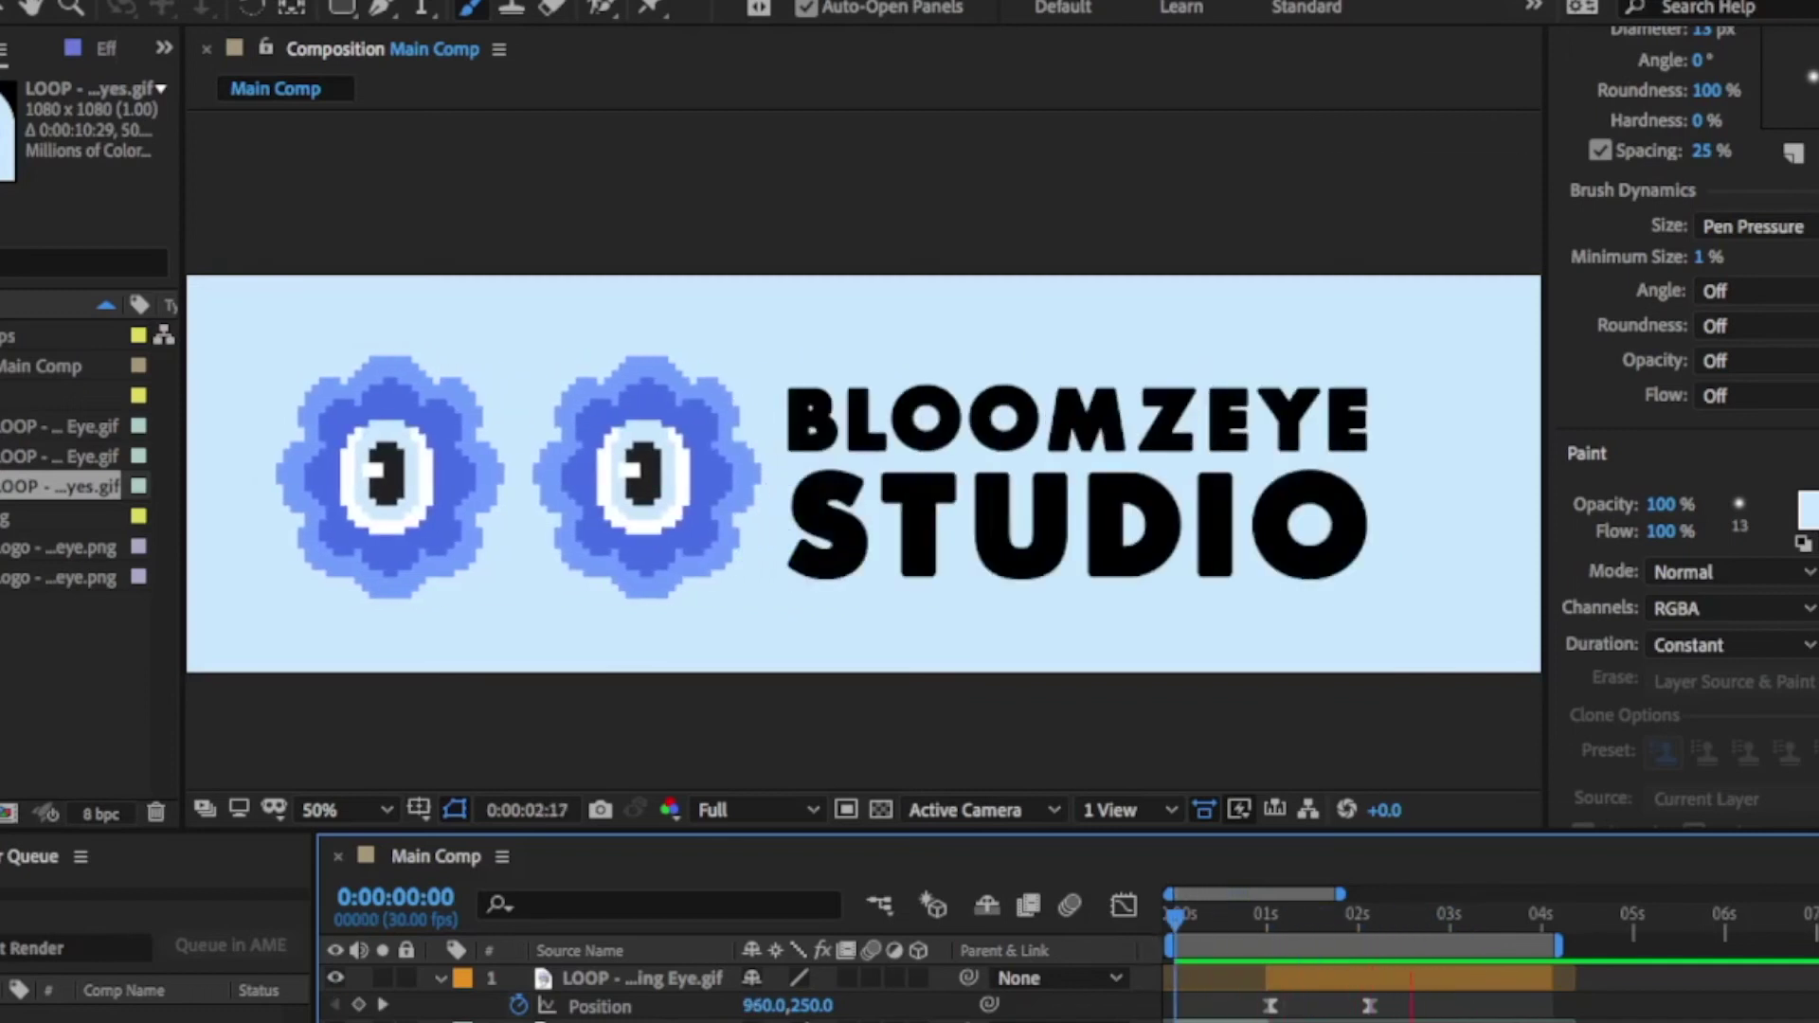
Step: Try to shift the blinking-eye layer slightly later on the Main Comp timeline, and undo the shift
{"action": "left_click", "coordinate": [1294, 989]}
{"action": "left_click_drag", "start_coordinate": [1292, 985], "coordinate": [1301, 986]}
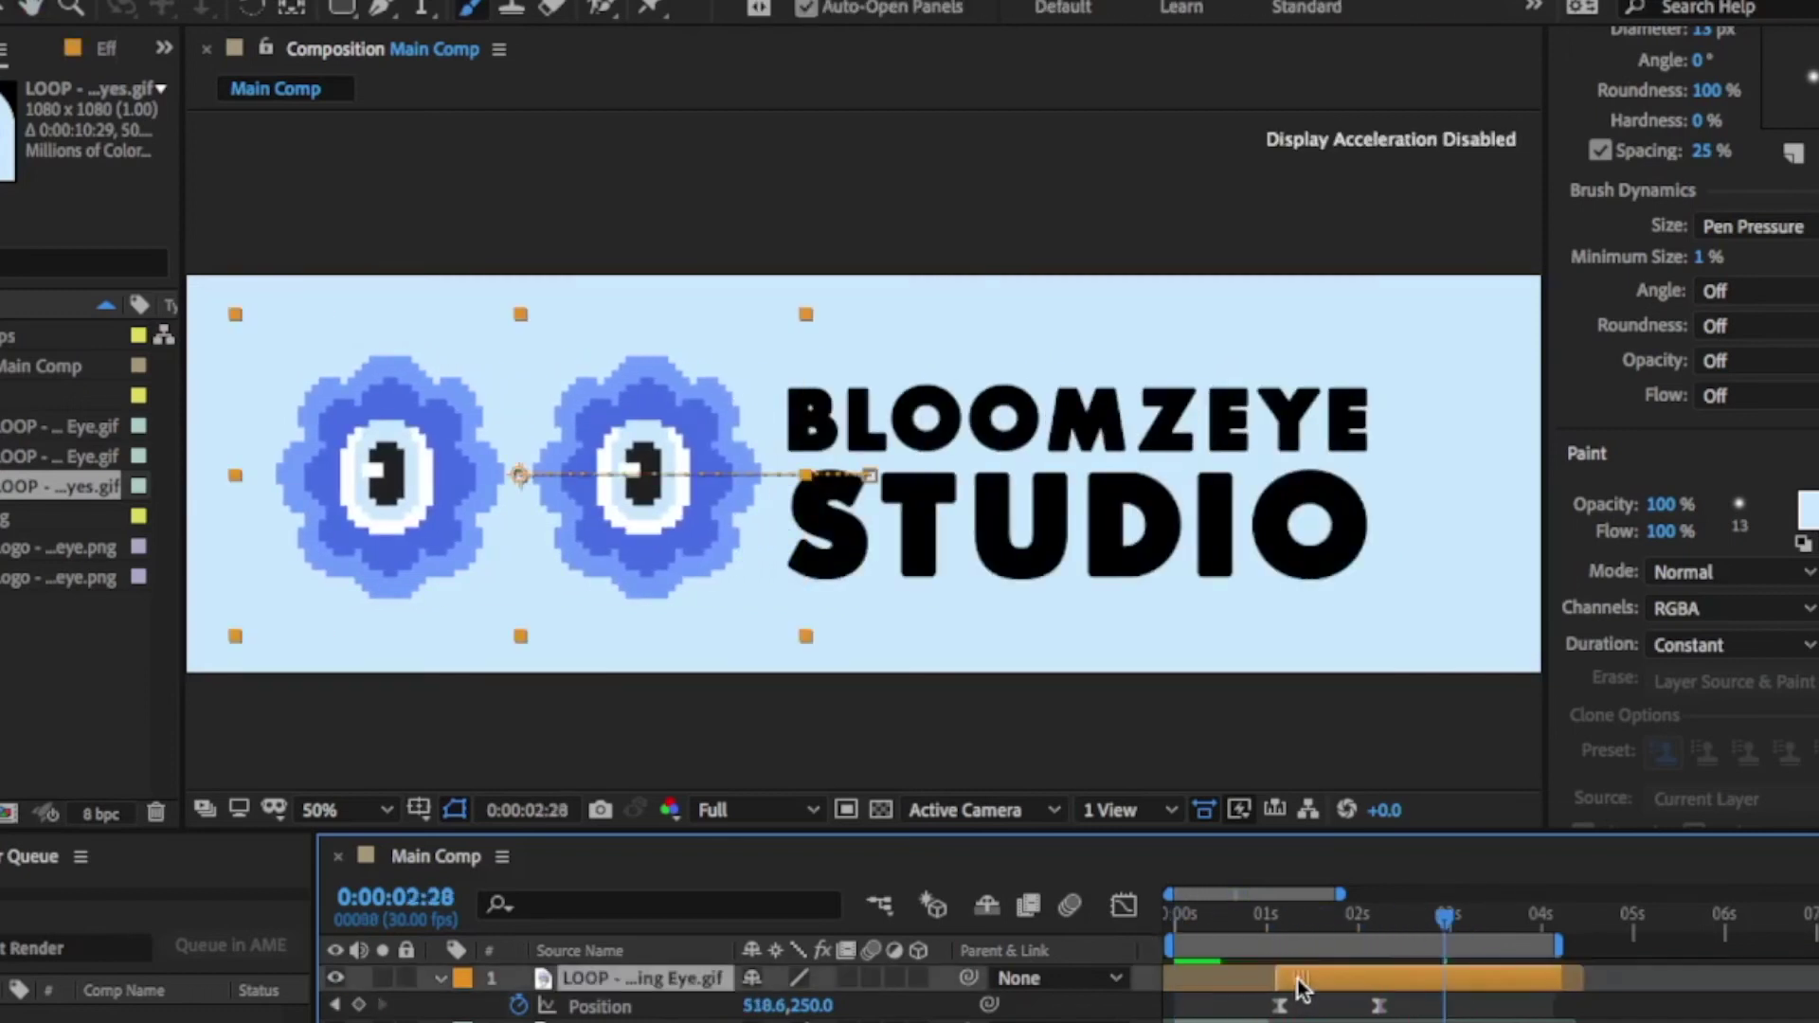
{"action": "key", "text": "super+z"}
Step: Move the playhead to 0:00:02:04 and select the blinking-eye layer's second Position keyframe
{"action": "left_click_drag", "start_coordinate": [1457, 919], "coordinate": [1369, 926]}
{"action": "left_click", "coordinate": [1369, 1006]}
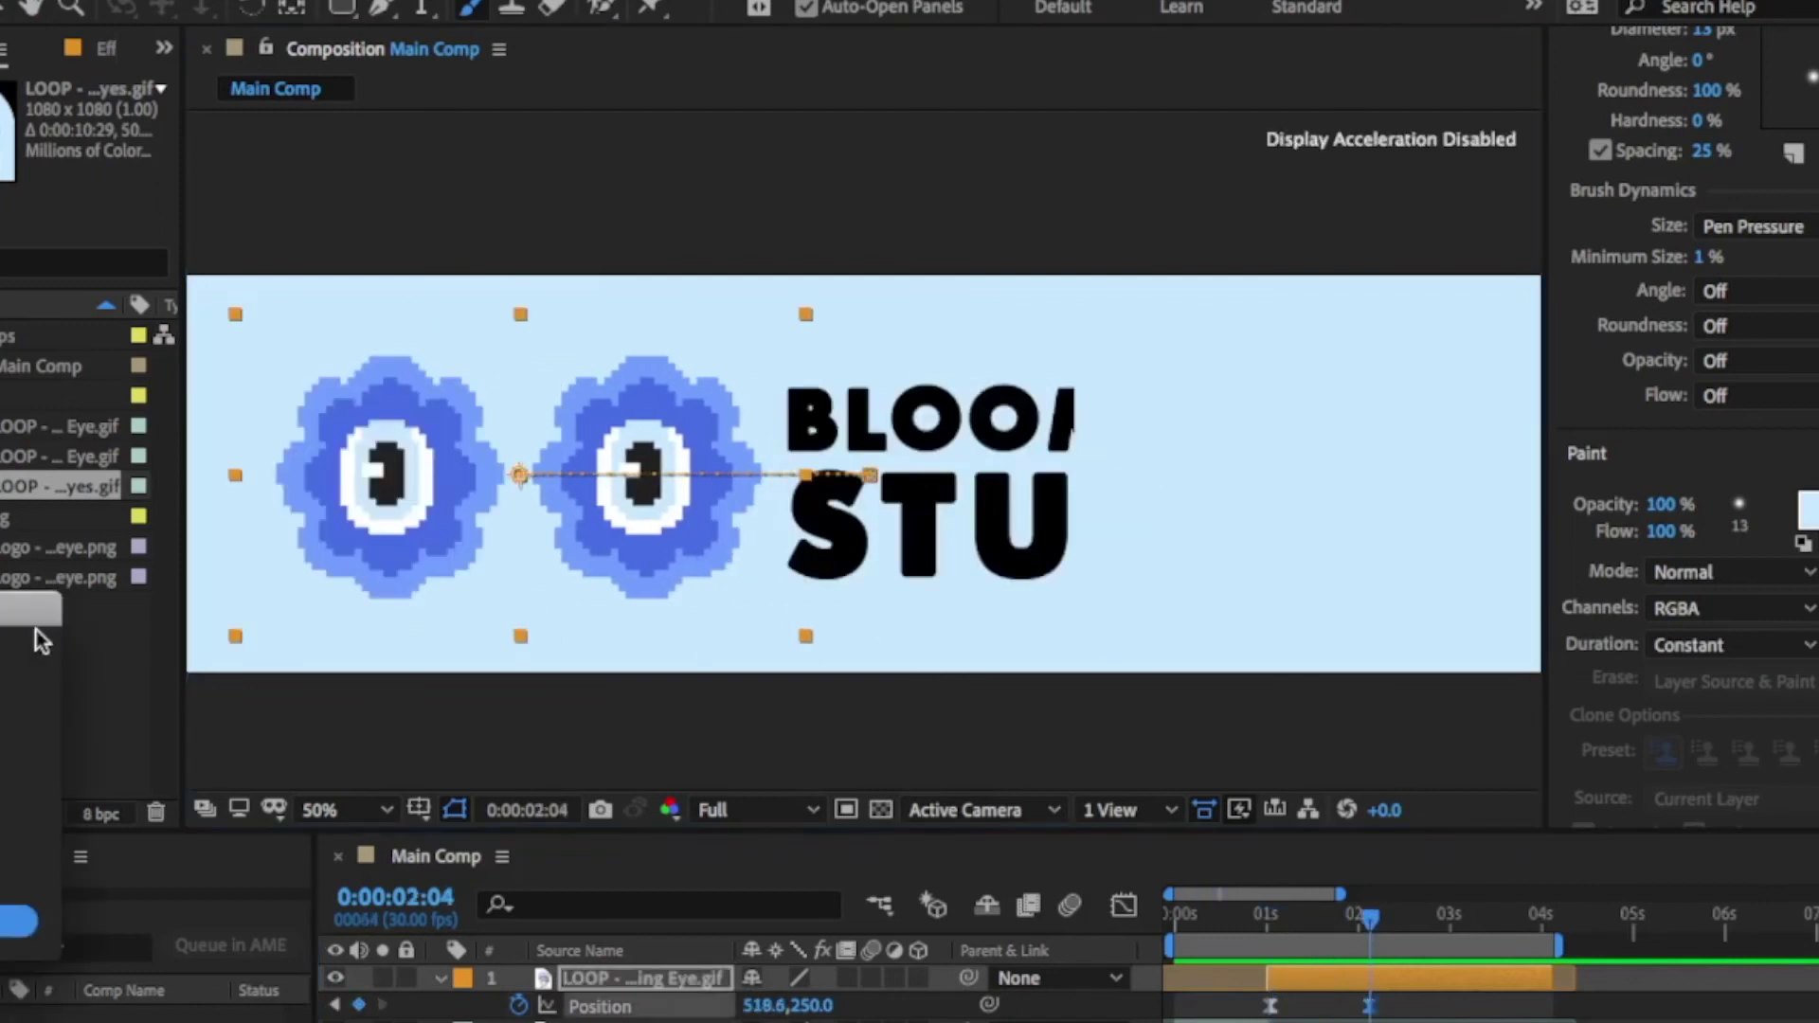
Step: Dismiss the open dialog and remove the Paint and Brushes panels from the workspace
{"action": "left_click", "coordinate": [549, 917]}
{"action": "scroll", "coordinate": [1682, 436], "scroll_direction": "down", "scroll_amount": 3}
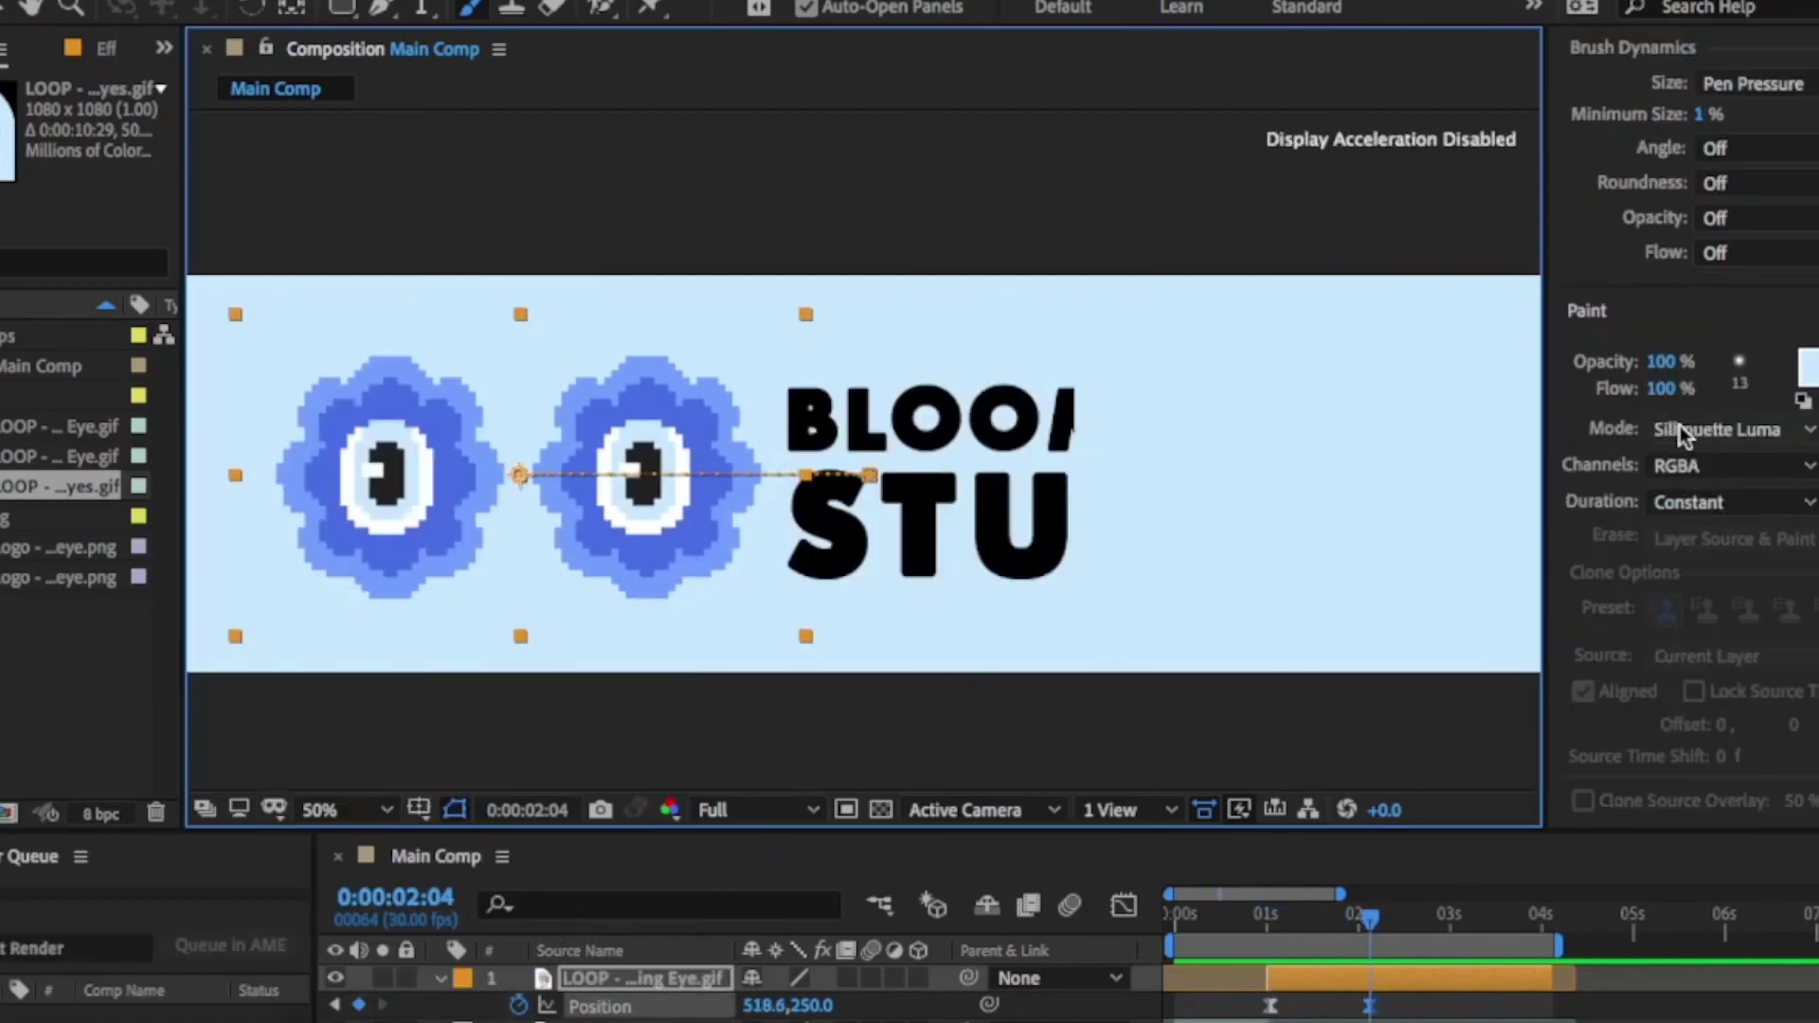
{"action": "left_click", "coordinate": [1788, 313]}
{"action": "left_click", "coordinate": [1781, 339]}
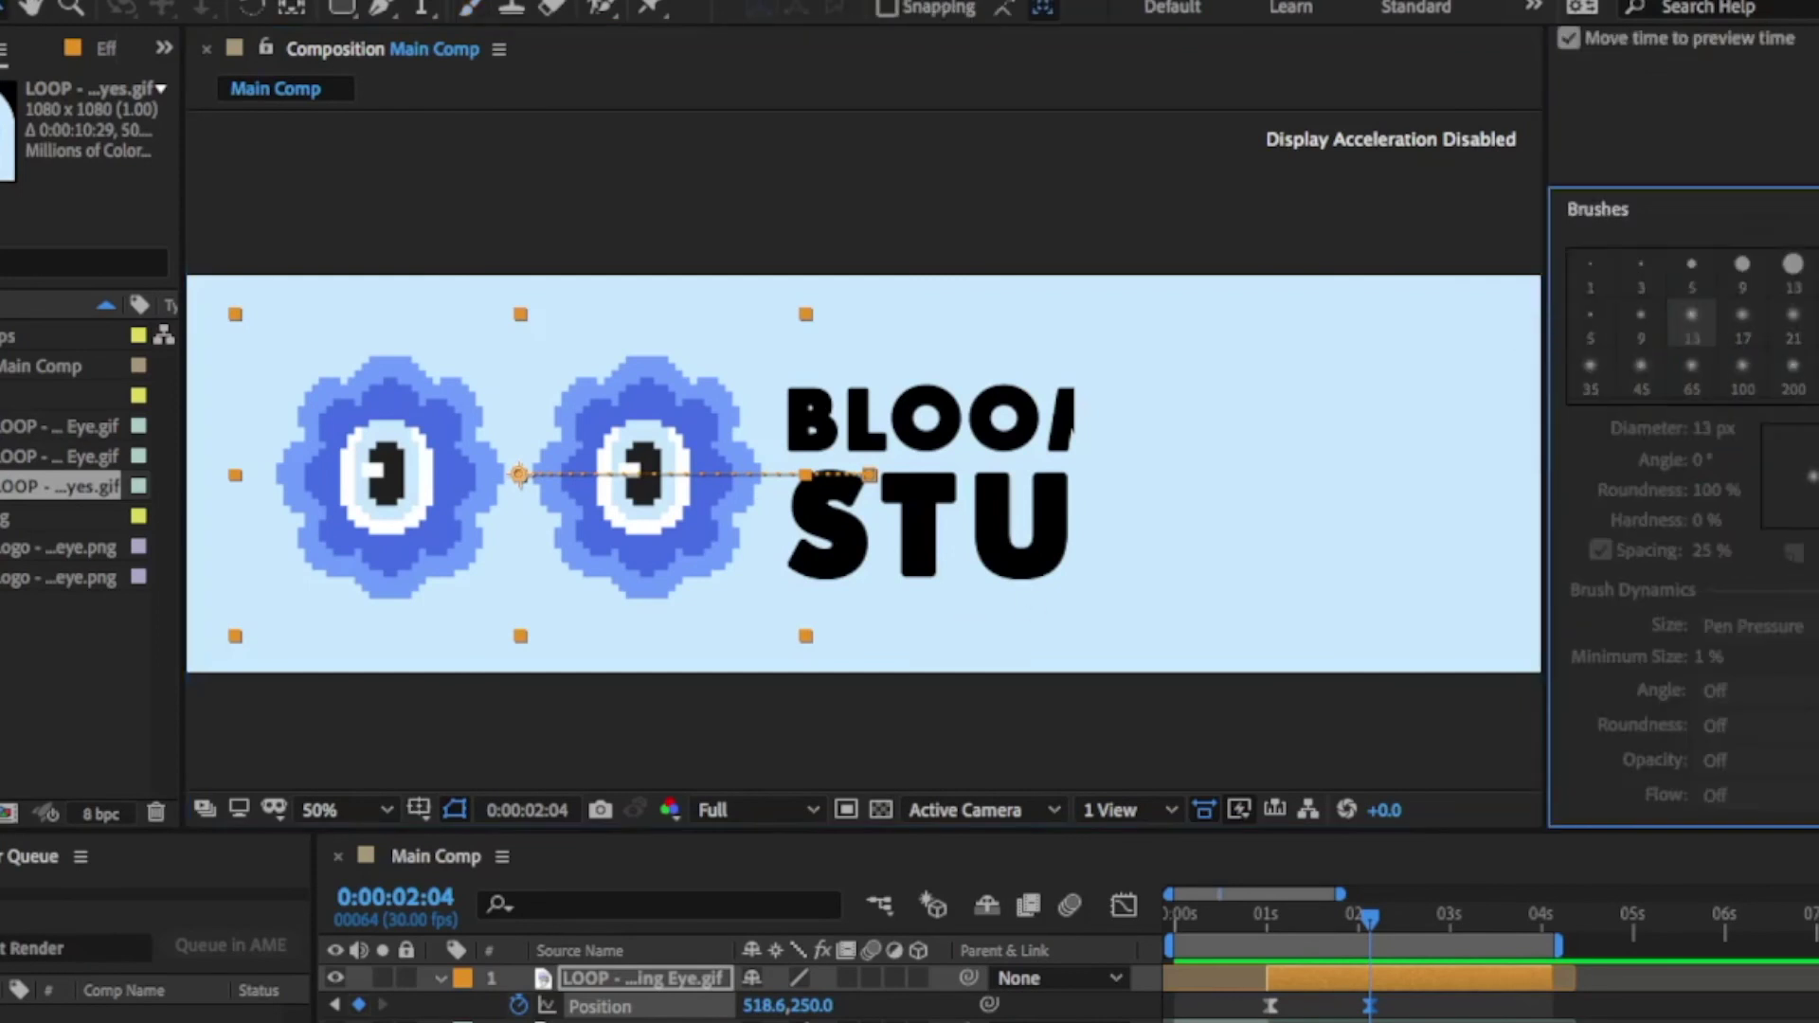
{"action": "left_click", "coordinate": [1789, 209]}
{"action": "left_click", "coordinate": [1629, 236]}
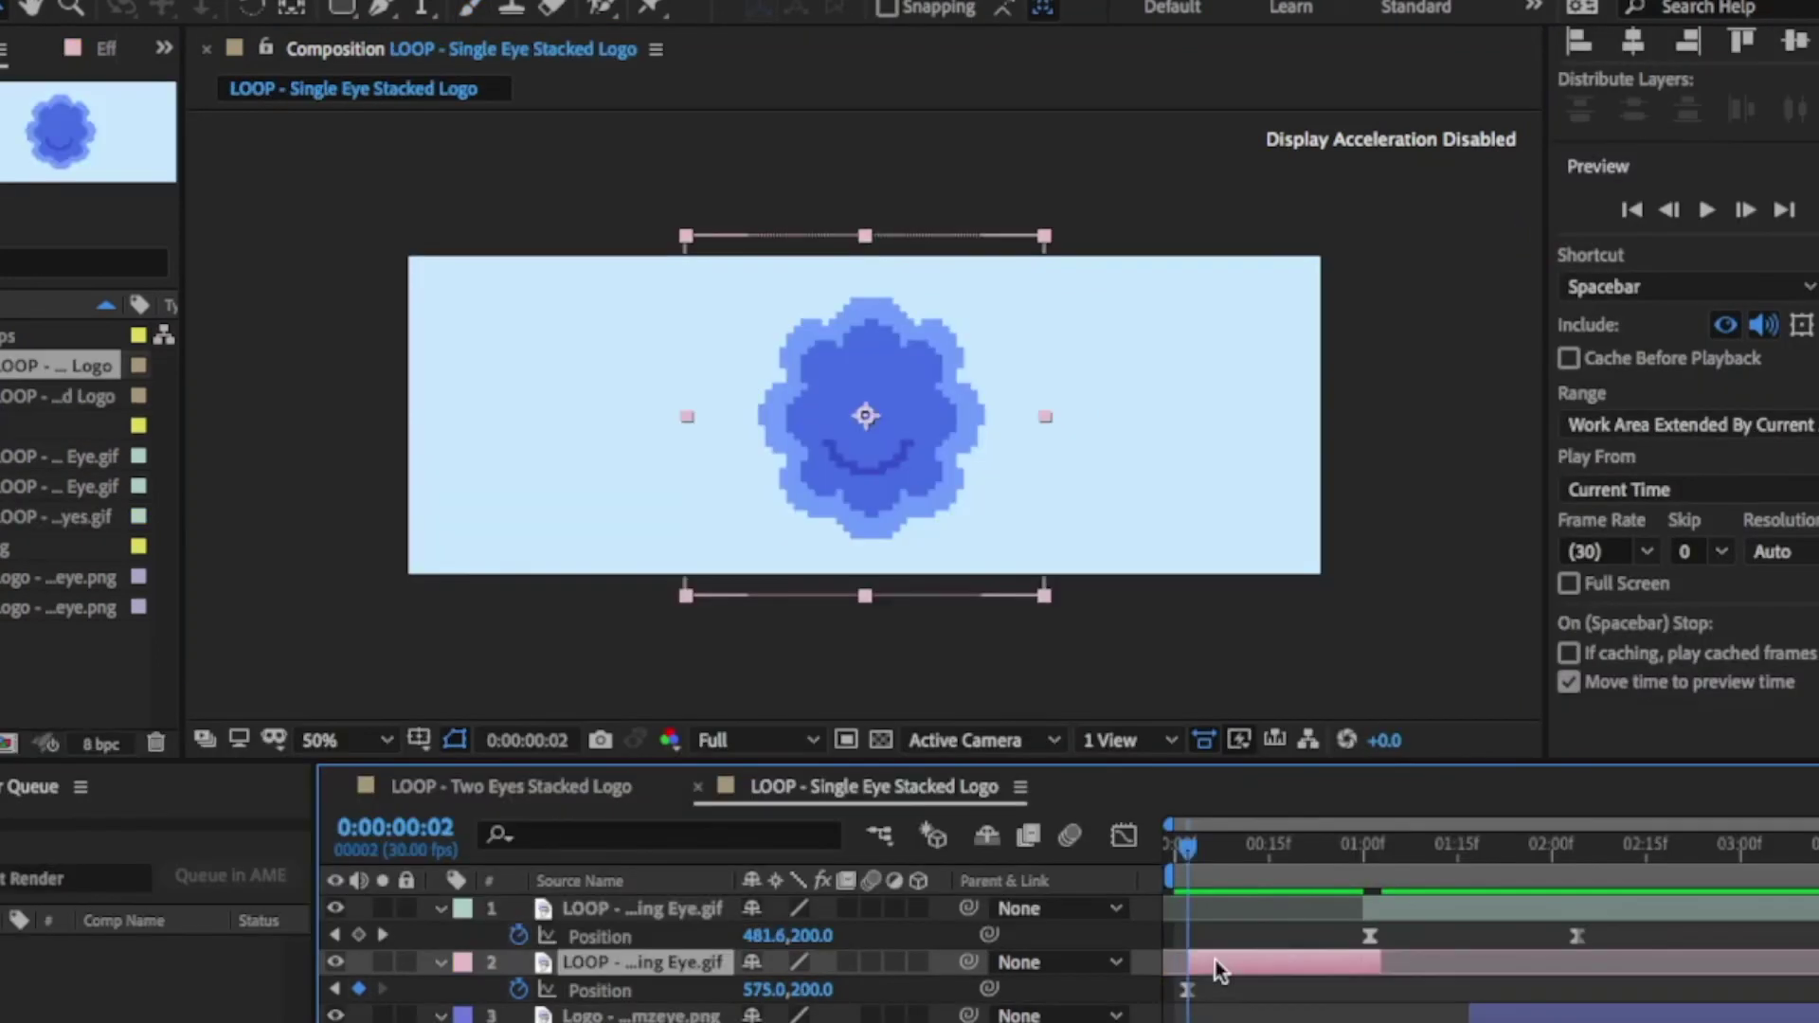
Step: Start the second eye layer of LOOP - Single Eye Stacked Logo at 0:00:00:00 and play the composition
{"action": "key", "text": "space"}
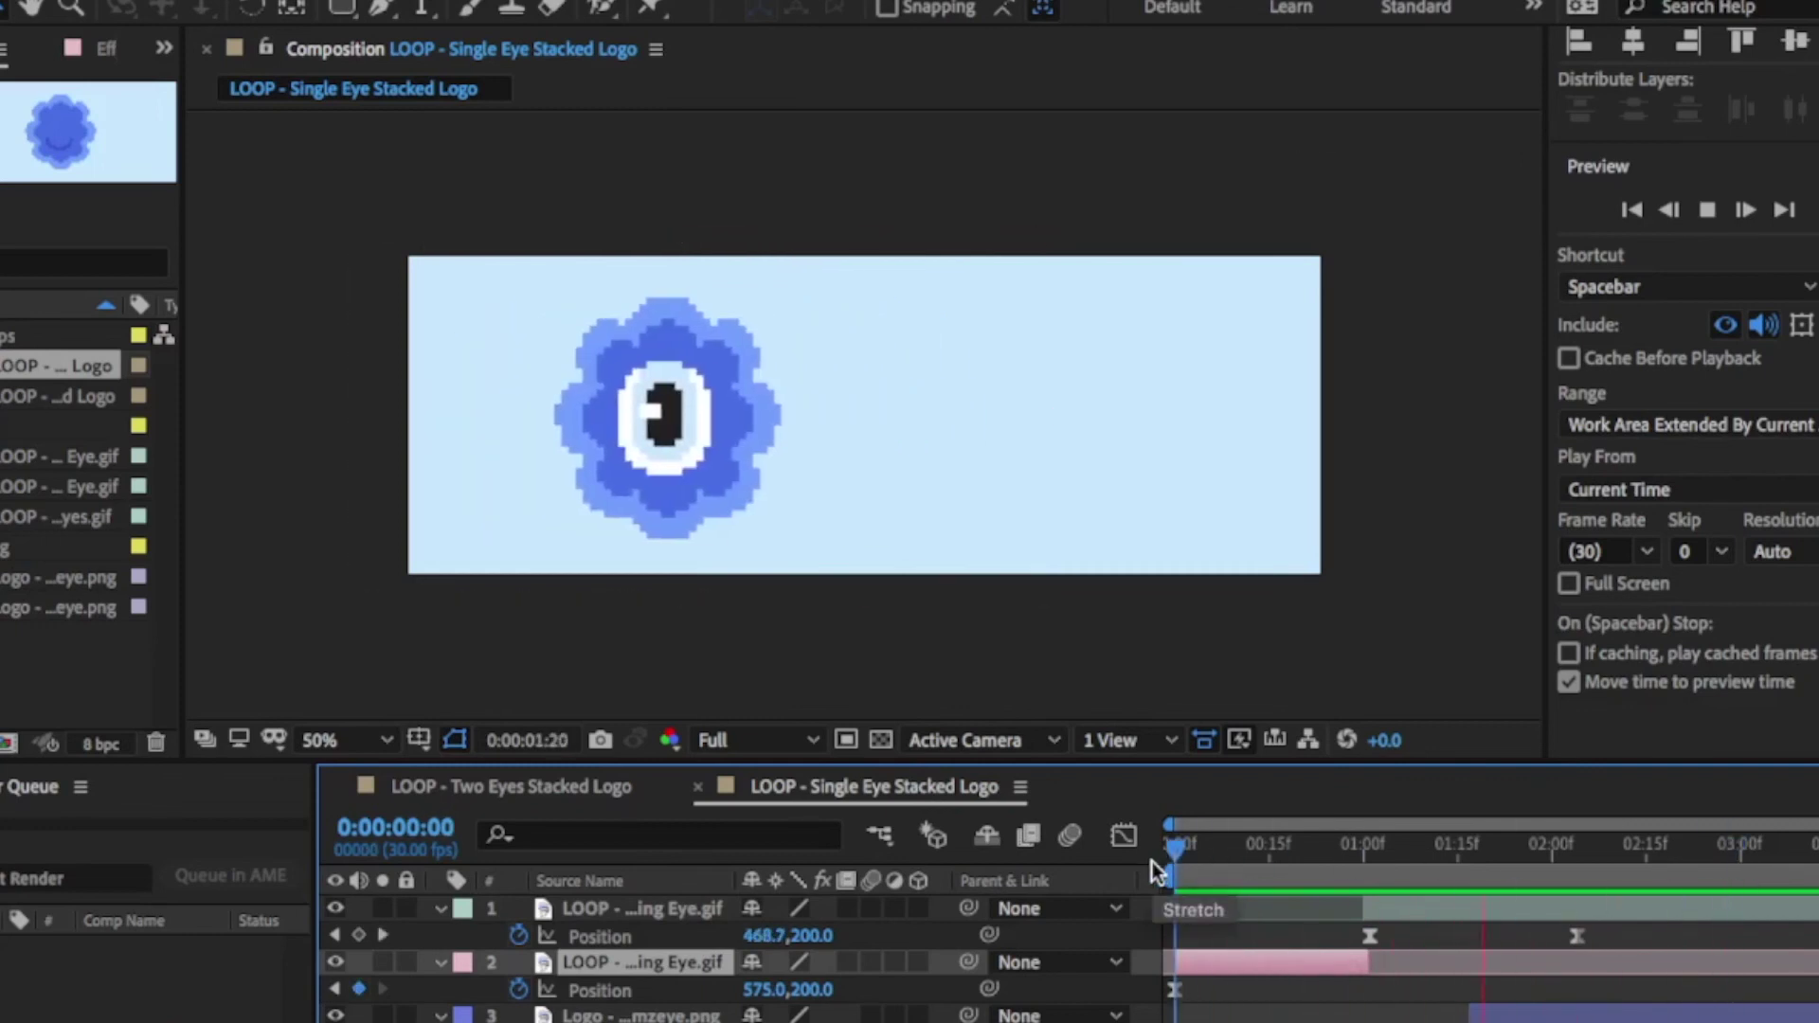
{"action": "key", "text": "space"}
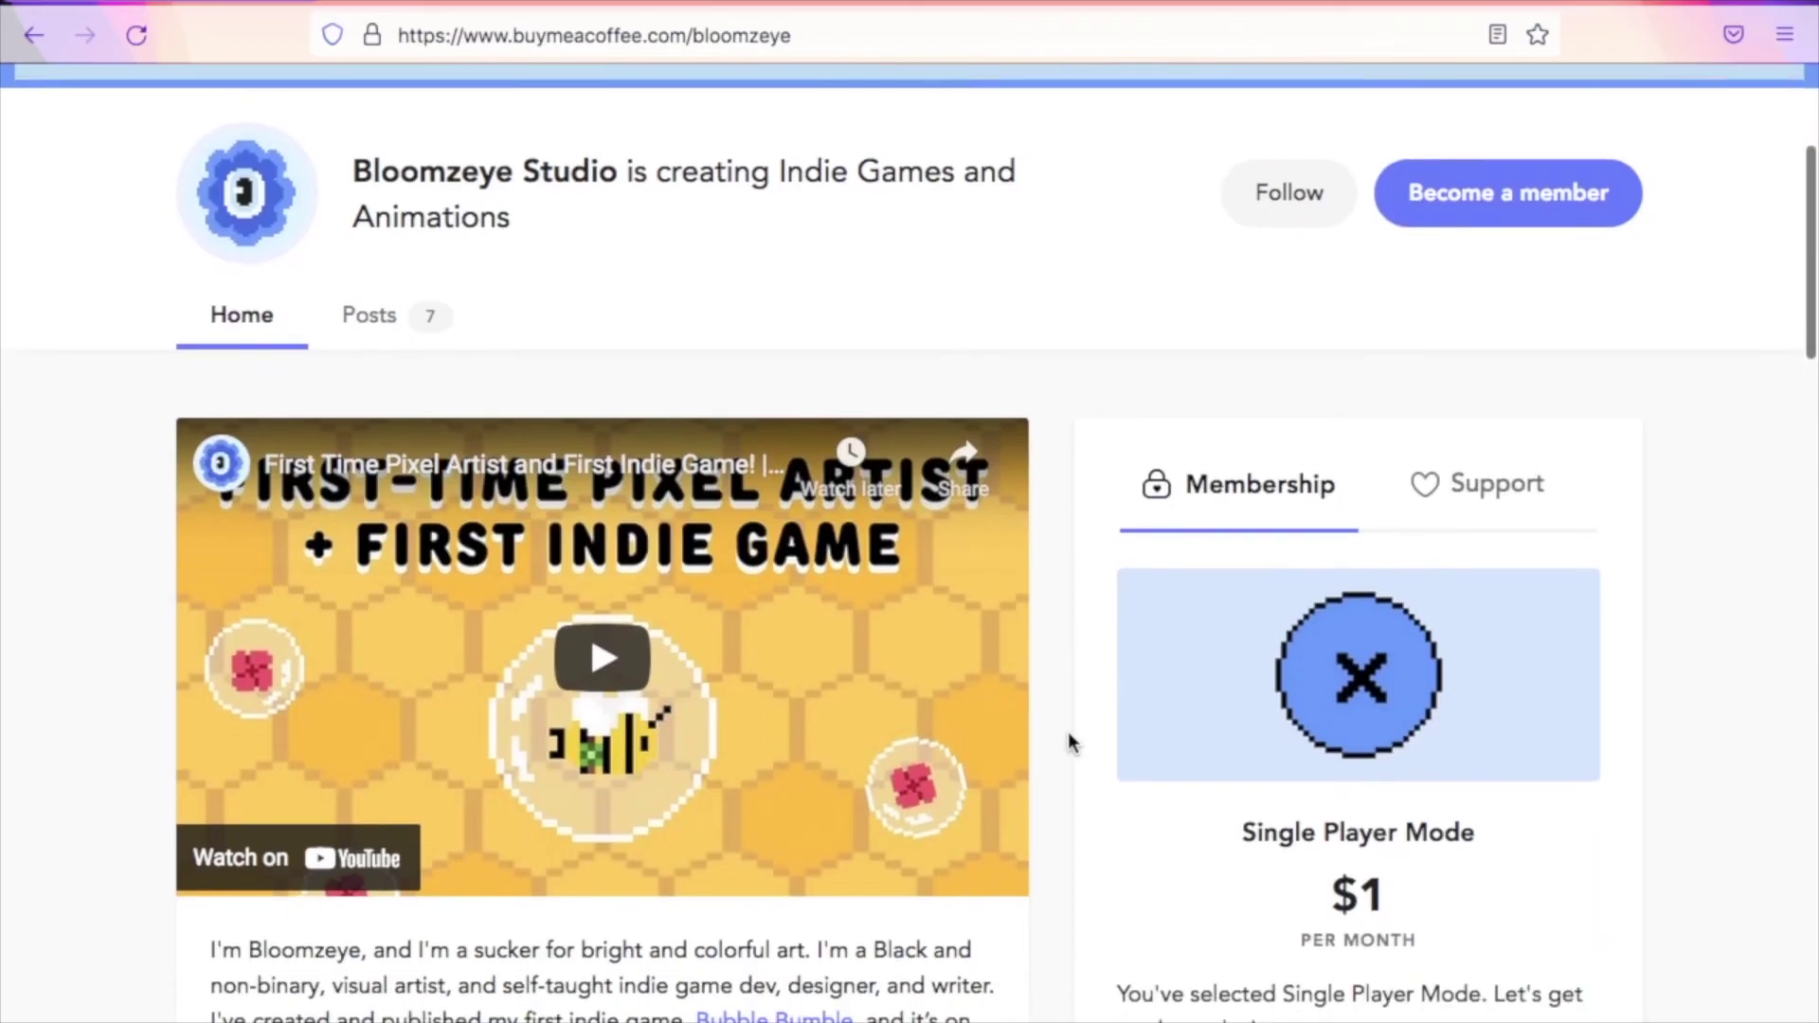
Step: Switch to the browser and look through the home and posts sections of Bloomzeye Studio's Buy Me a Coffee page
{"action": "scroll", "coordinate": [1068, 742], "scroll_direction": "down", "scroll_amount": 1}
{"action": "scroll", "coordinate": [1067, 742], "scroll_direction": "down", "scroll_amount": 2}
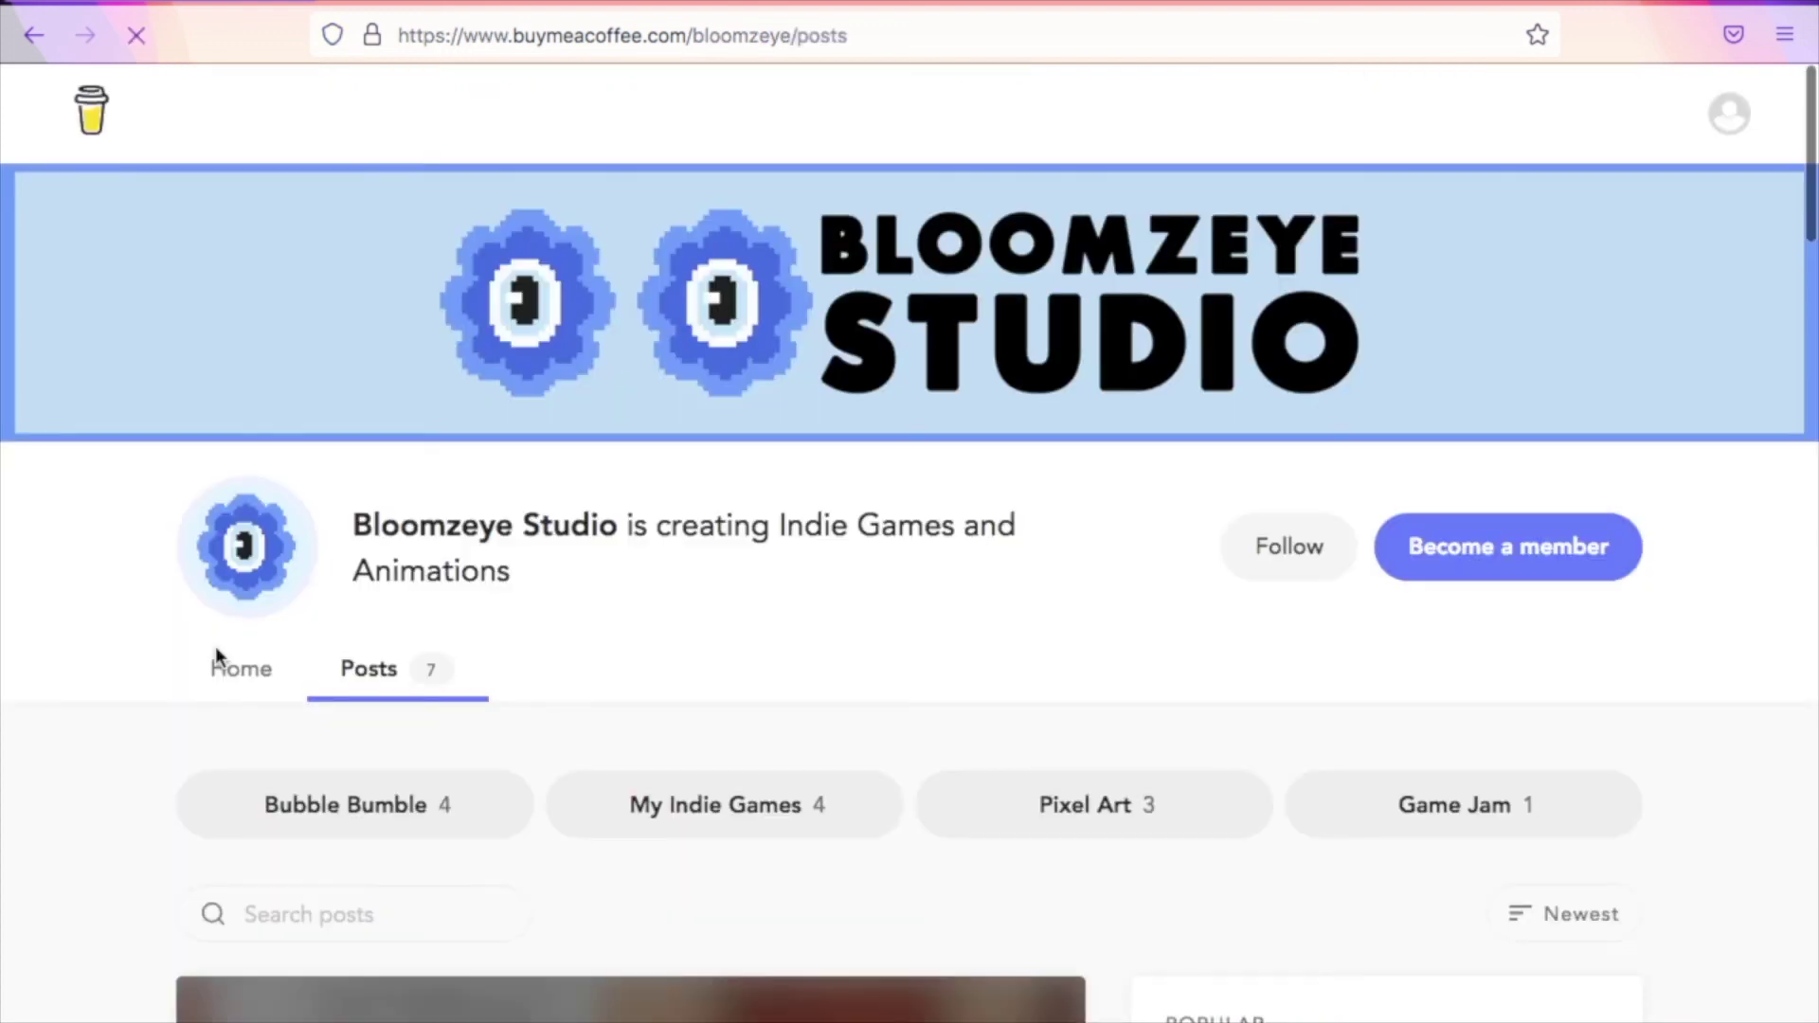
{"action": "scroll", "coordinate": [215, 646], "scroll_direction": "down", "scroll_amount": 5}
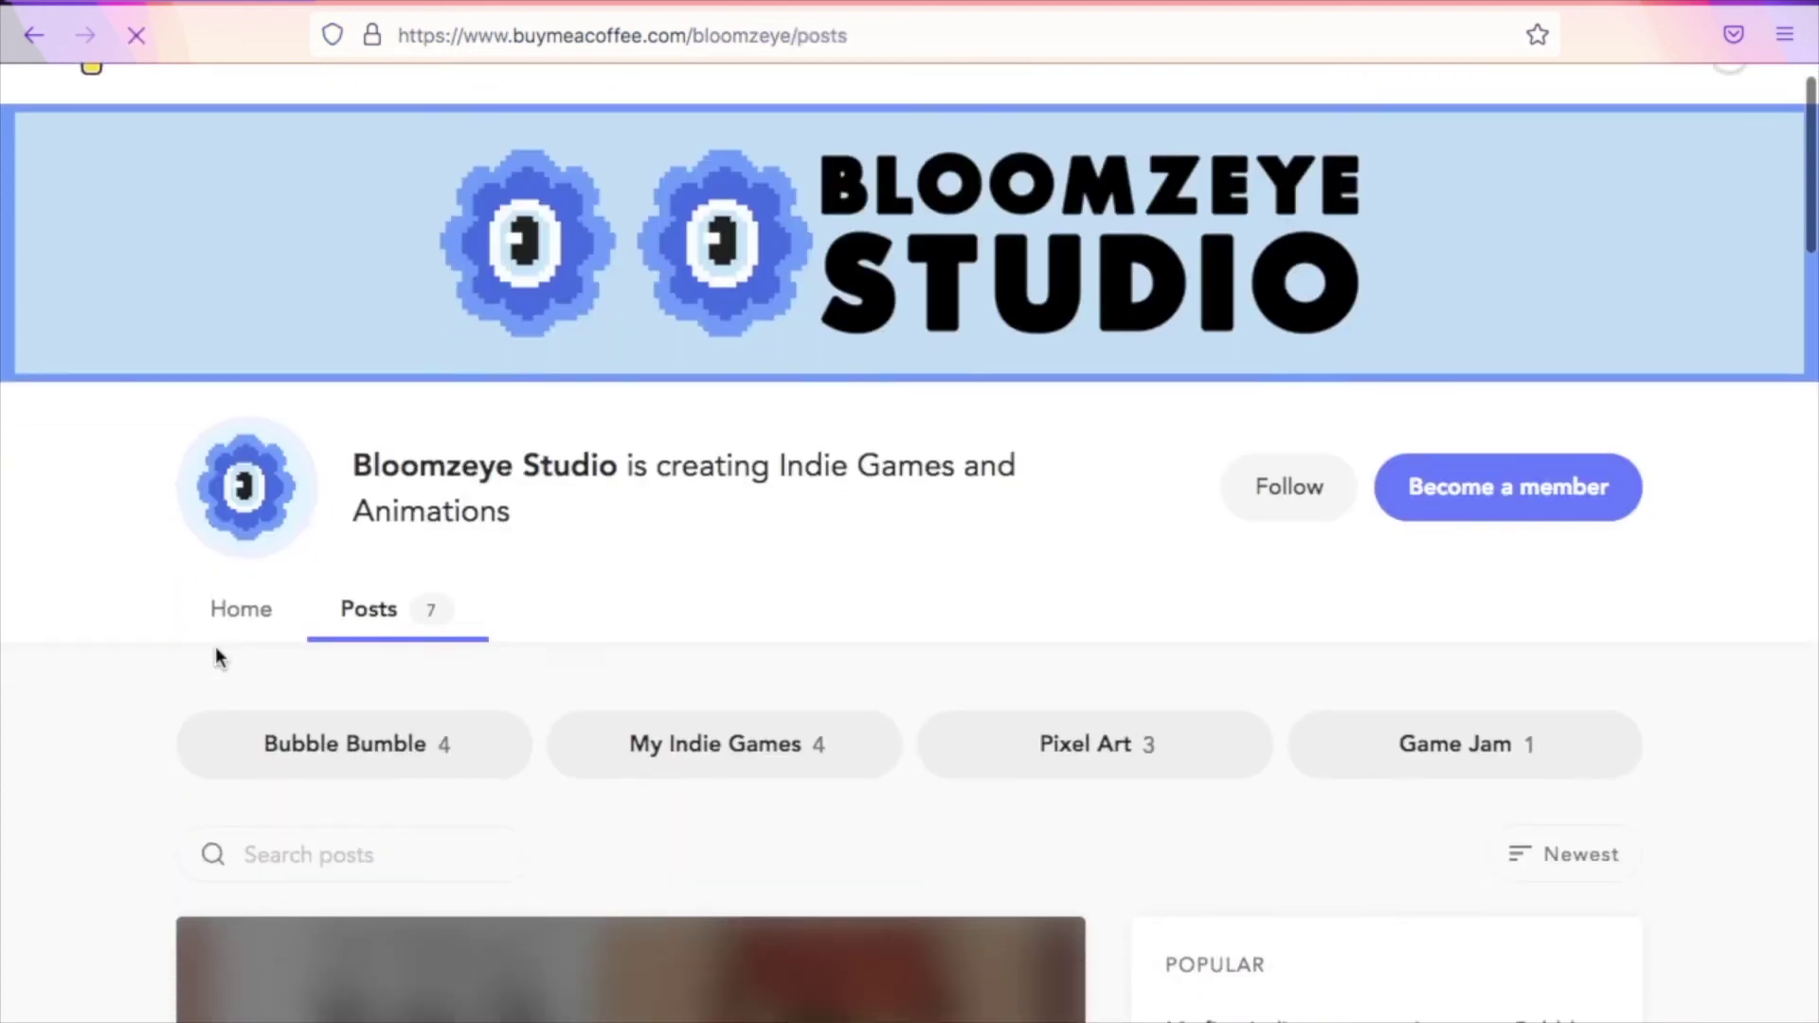
{"action": "scroll", "coordinate": [214, 646], "scroll_direction": "down", "scroll_amount": 1}
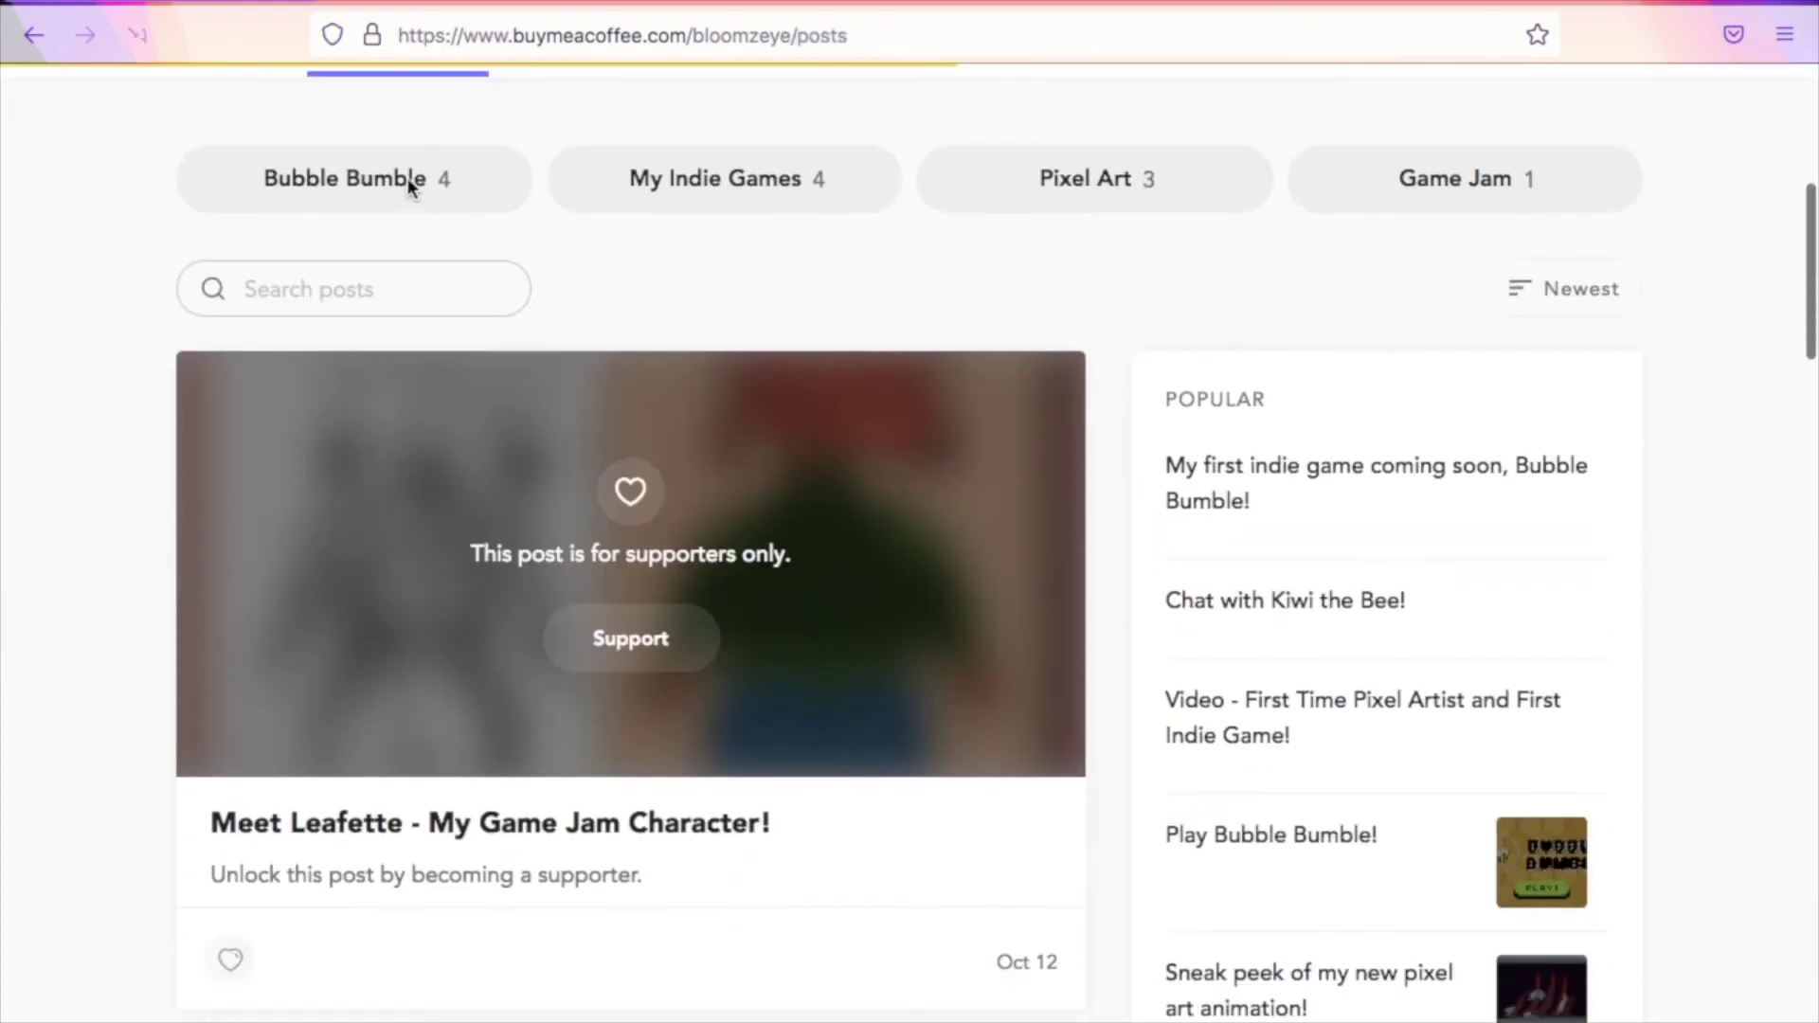